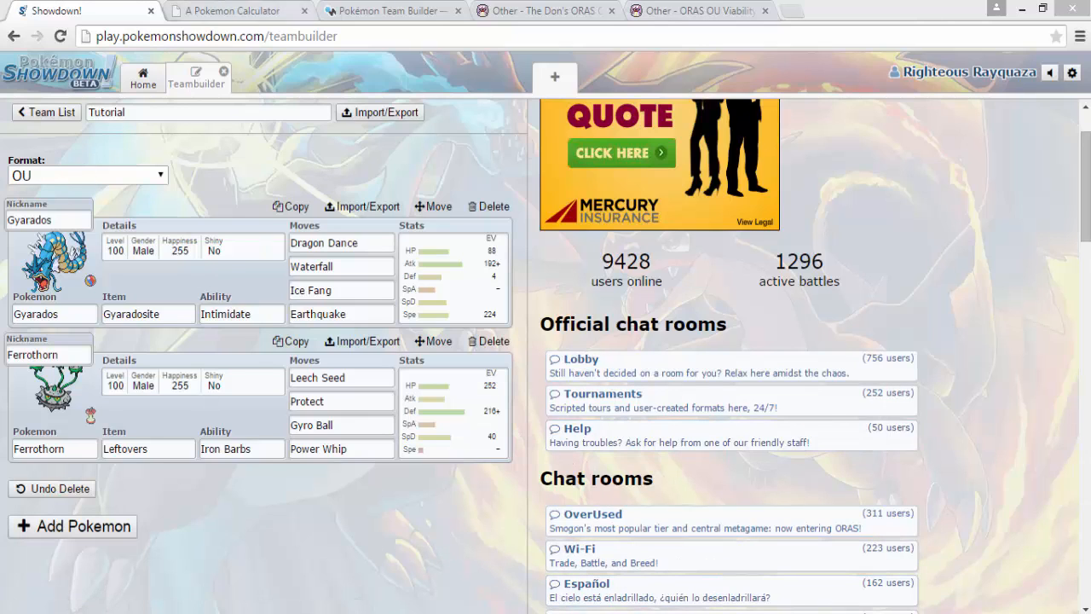
- Glance at the Pokemon Damage Calculator, then return to Pokémon Showdown and join the OverUsed chat room
left_click(263, 9)
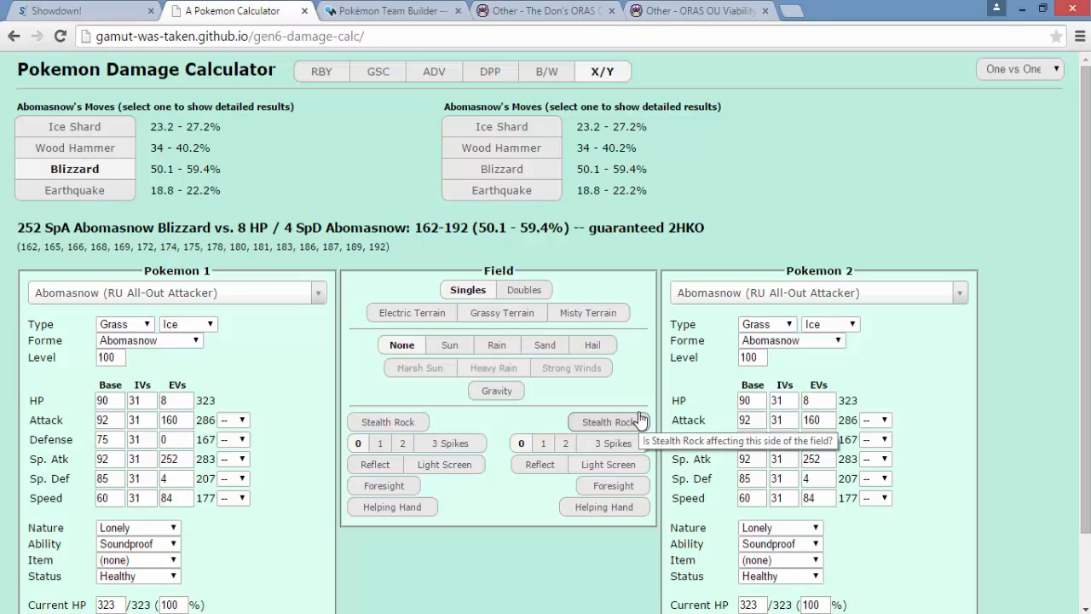
left_click(90, 15)
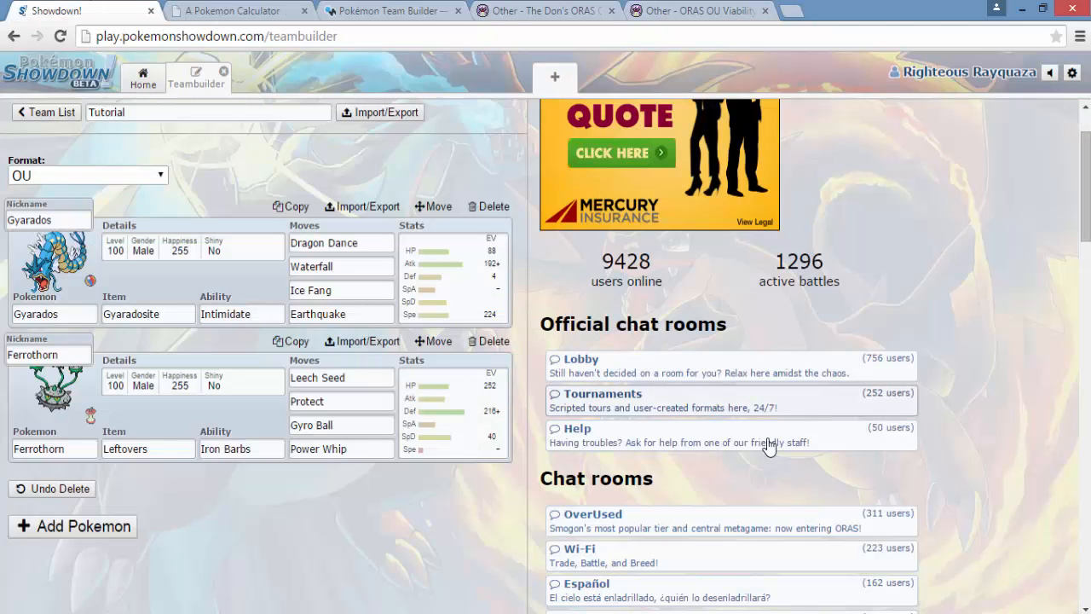
left_click(690, 526)
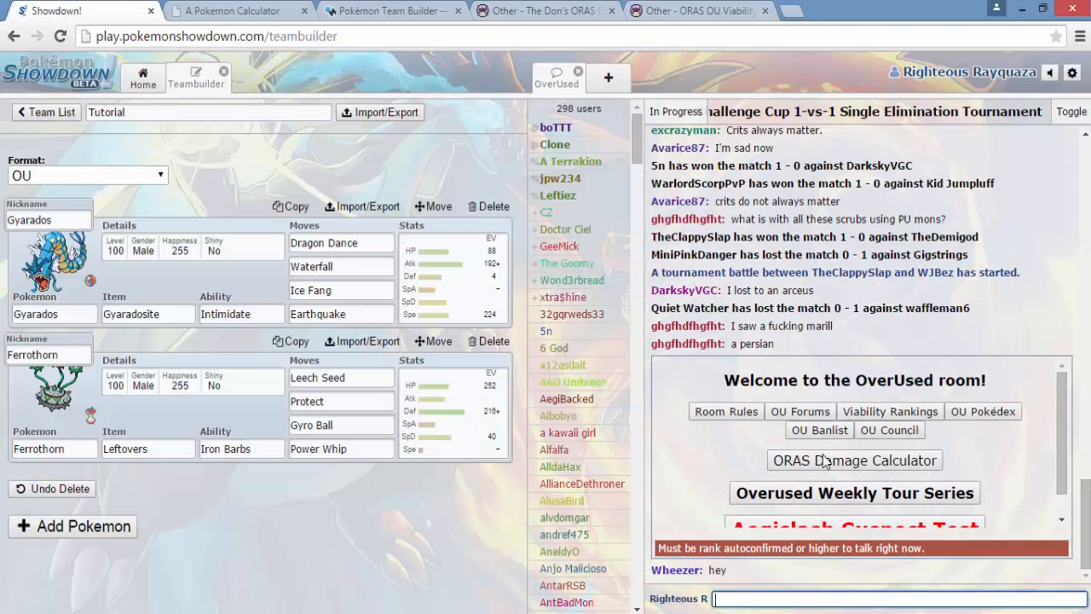
- View the Pokemon Damage Calculator and Marriland's Team Builder with its weakness and resistance chart
left_click(226, 11)
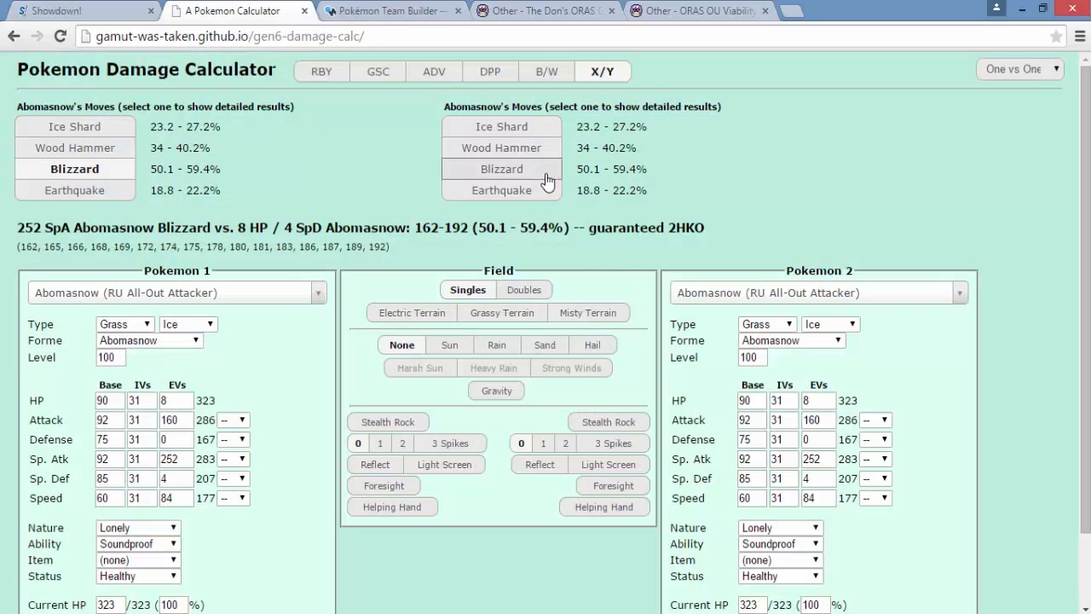
left_click(386, 10)
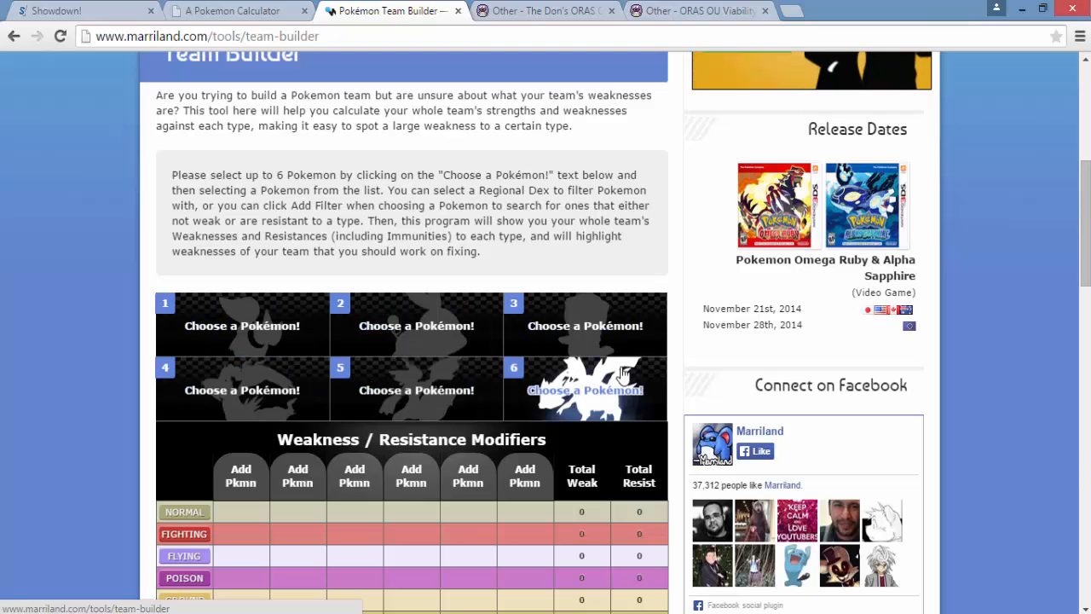
- Look through the structure guidelines and the Pokémon role lists in The Don's ORAS OU Team Building Compendium
left_click(523, 9)
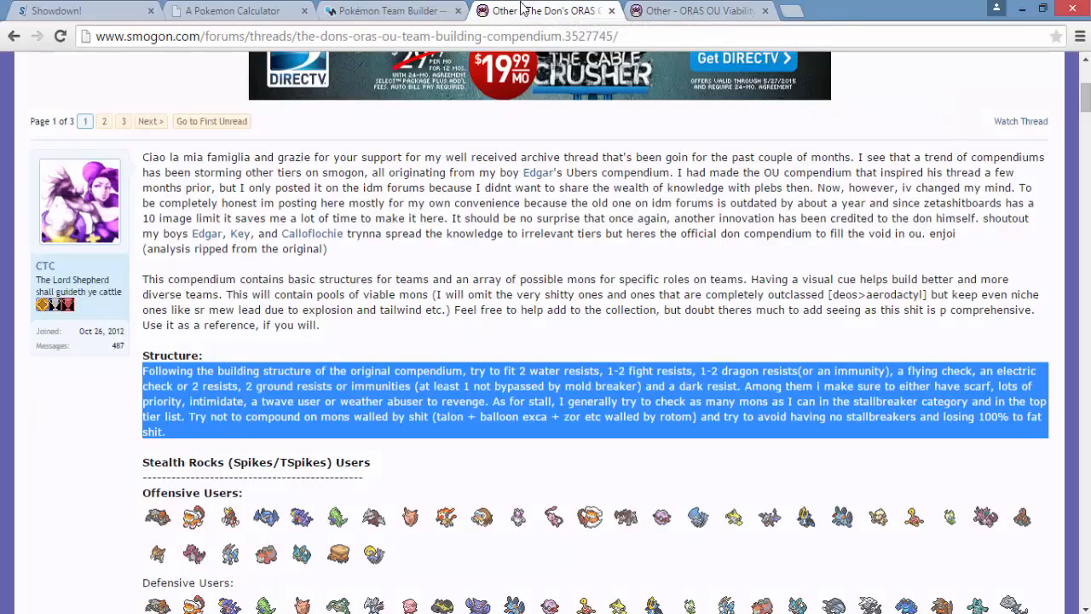
left_click(472, 294)
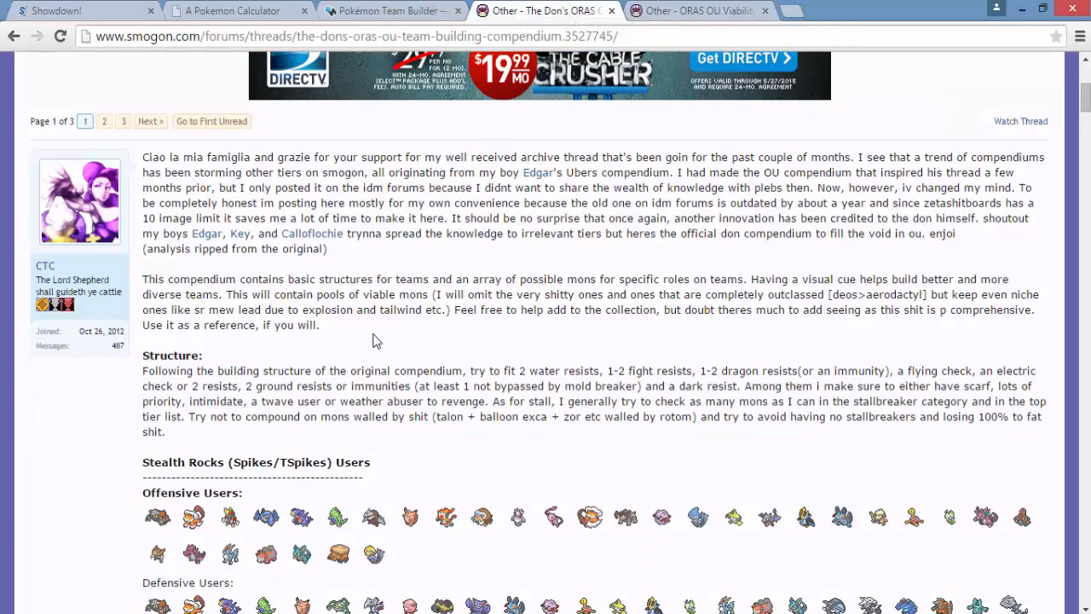
scroll(375, 339, "up", 1)
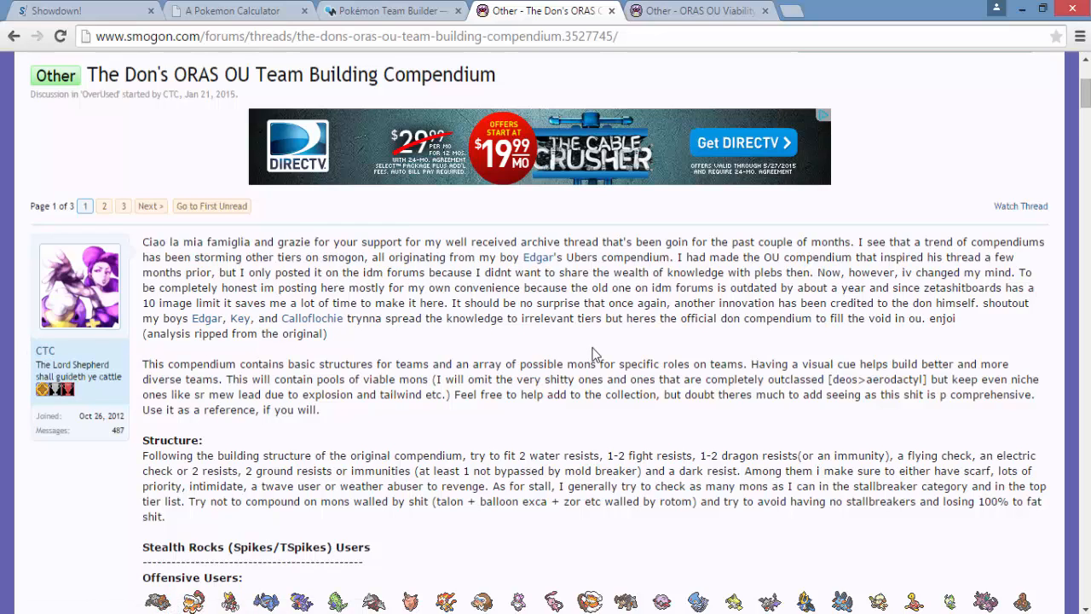
scroll(594, 354, "down", 7)
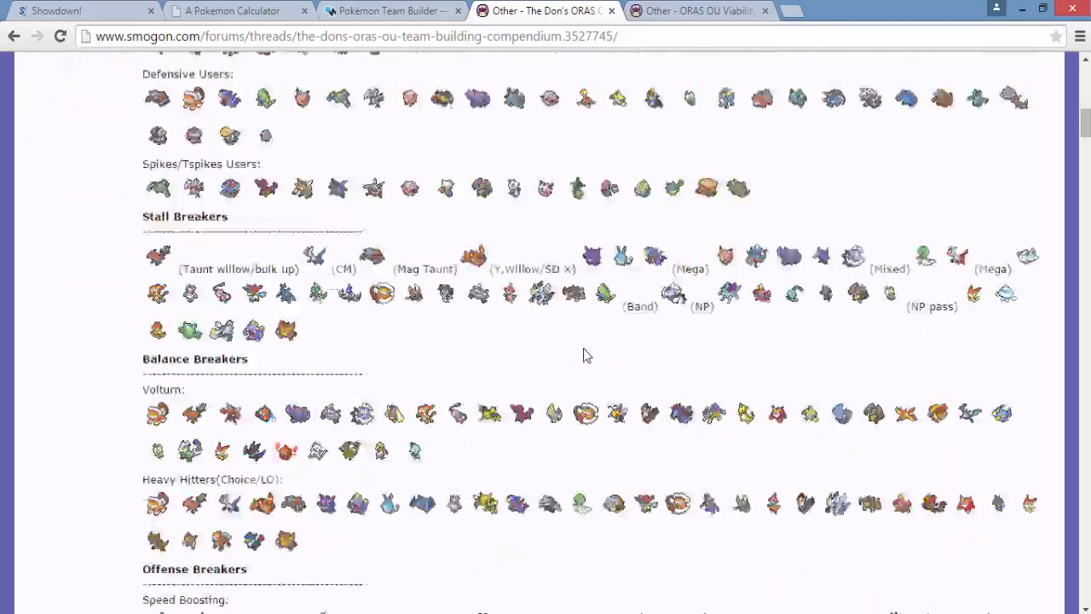
scroll(584, 355, "down", 15)
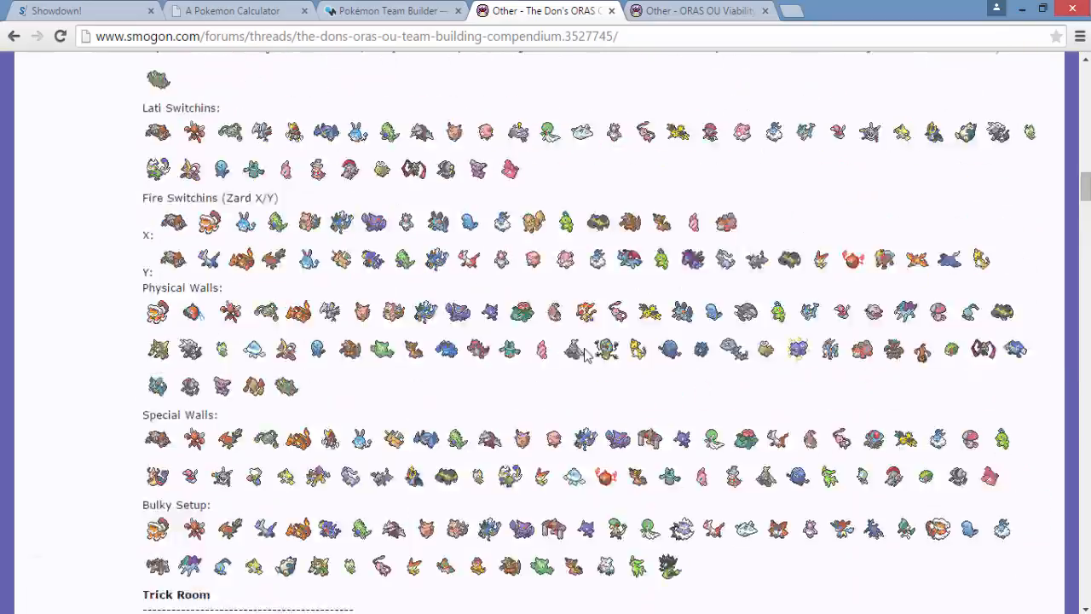
scroll(585, 355, "up", 20)
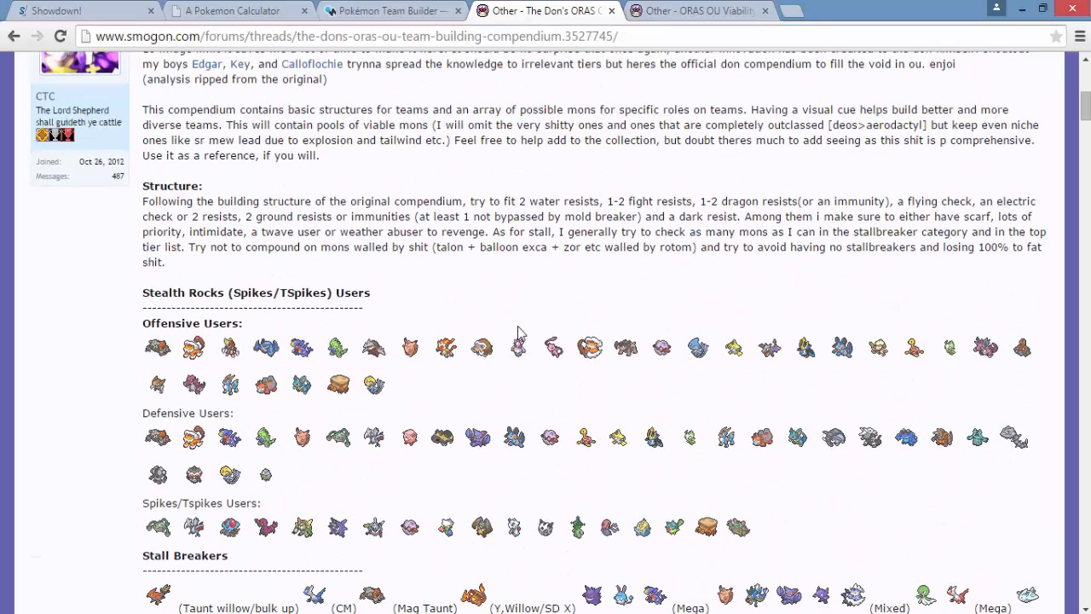
scroll(518, 331, "up", 6)
scroll(518, 331, "down", 4)
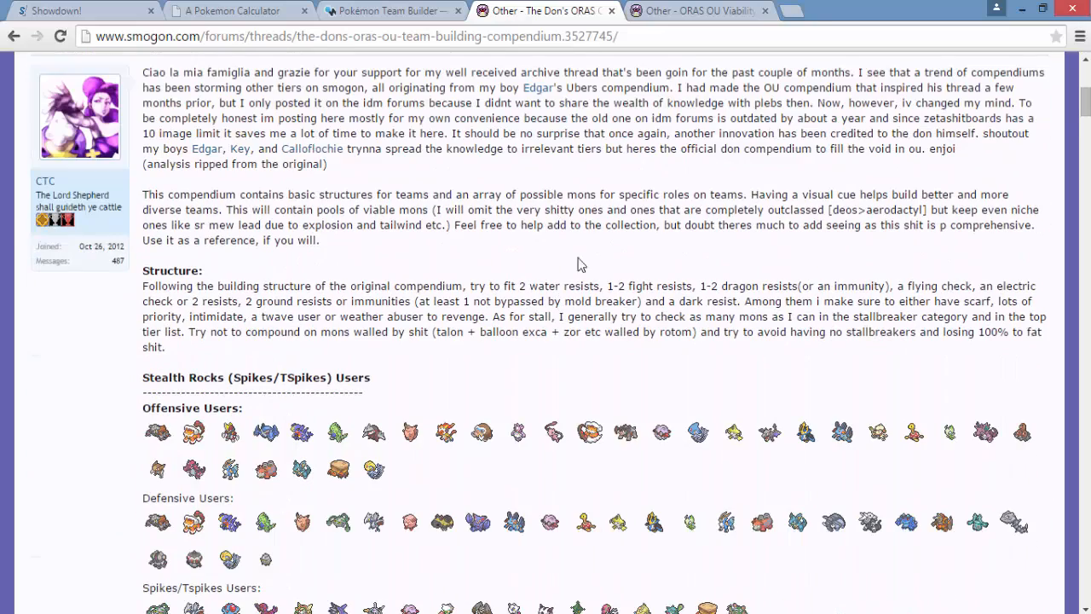
- Examine the rank descriptions and the tier list from S Rank through B Rank in the ORAS OU Viability Ranking thread
left_click(682, 11)
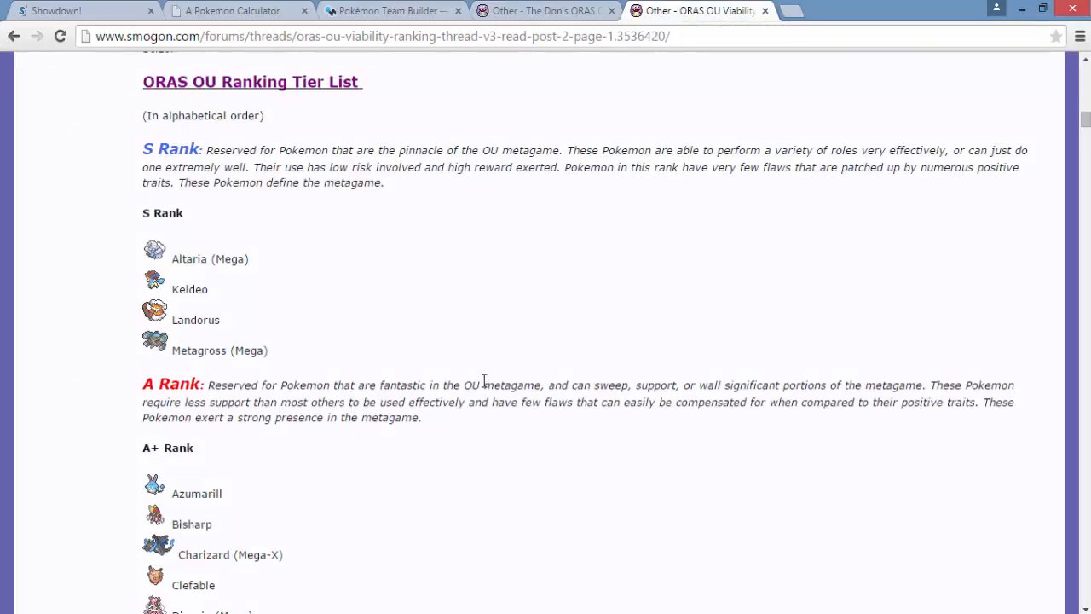
scroll(483, 380, "up", 15)
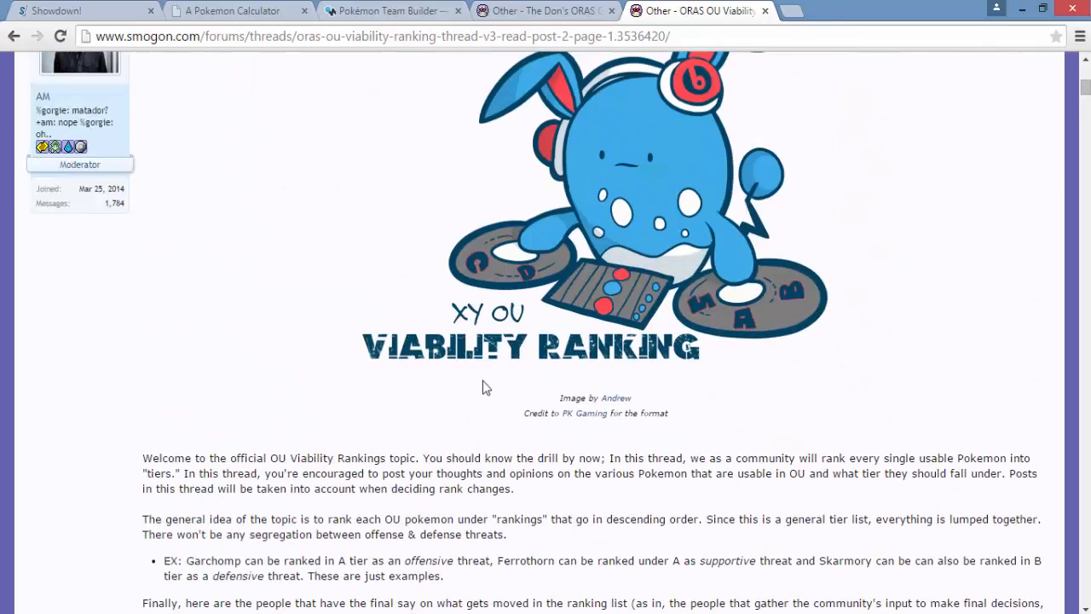
scroll(482, 383, "down", 15)
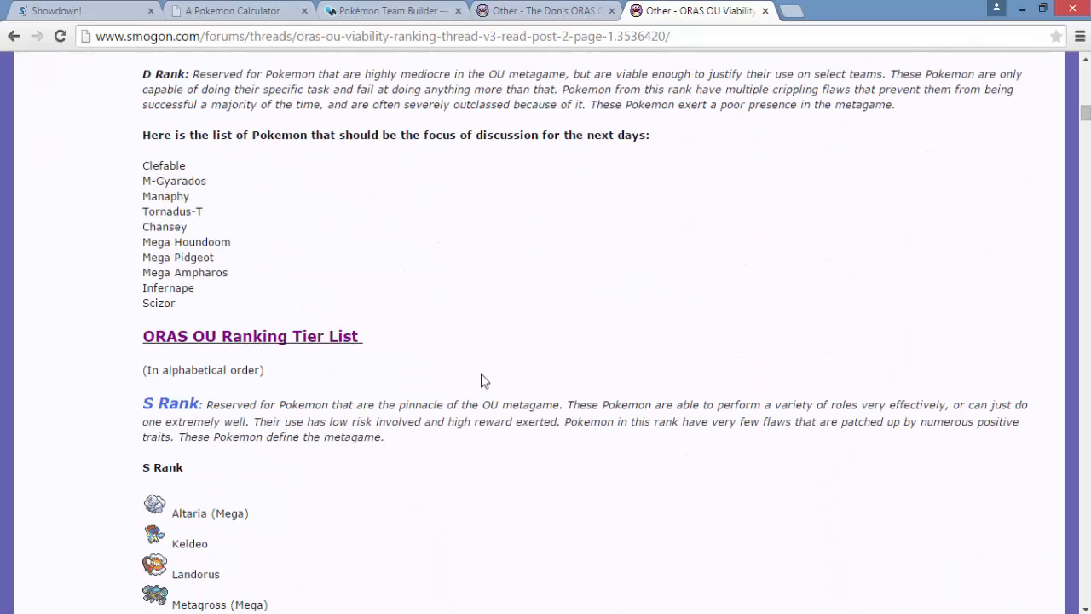
scroll(481, 380, "down", 3)
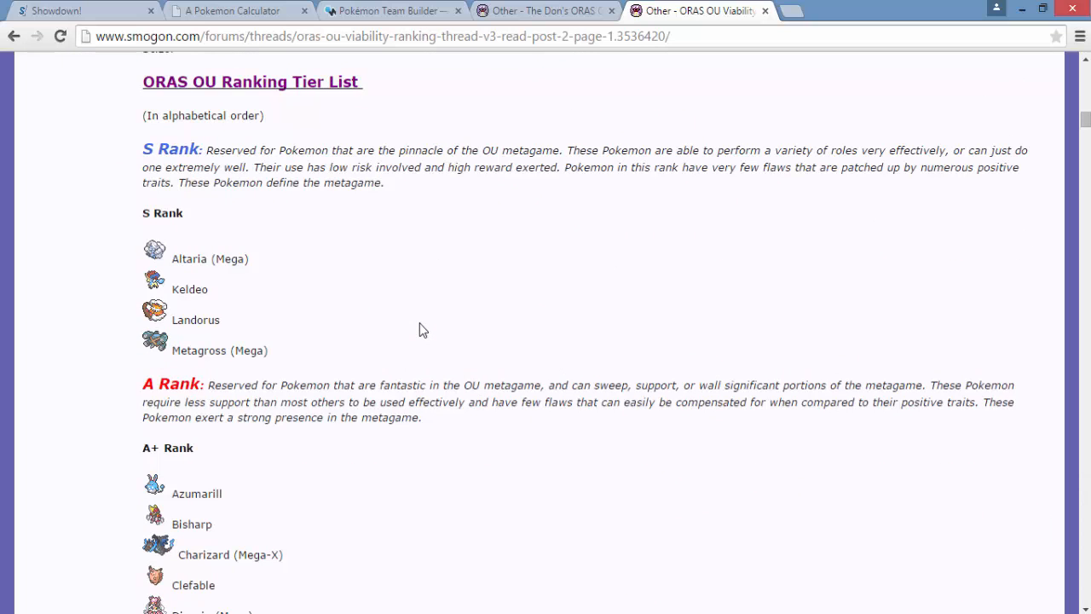
scroll(267, 268, "down", 2)
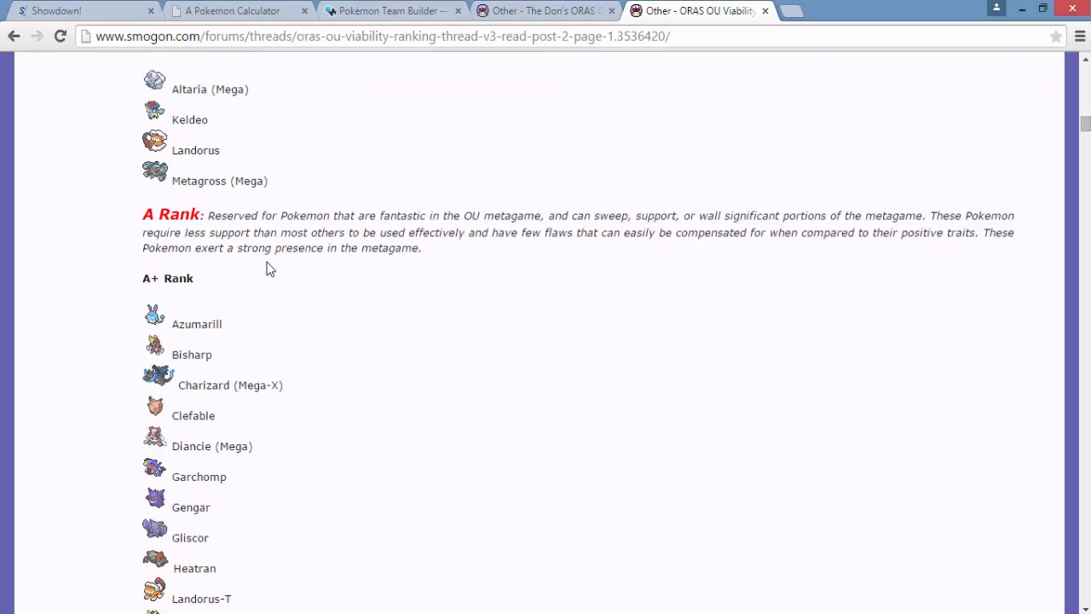
scroll(267, 268, "down", 15)
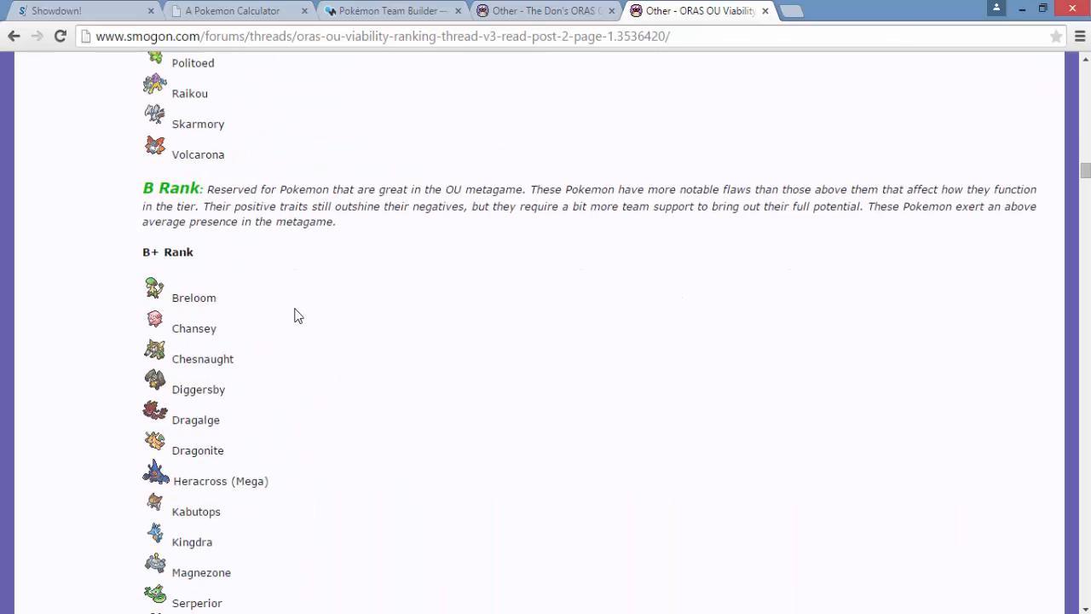
scroll(299, 307, "up", 3)
scroll(273, 384, "down", 3)
scroll(349, 391, "down", 1)
scroll(348, 391, "down", 4)
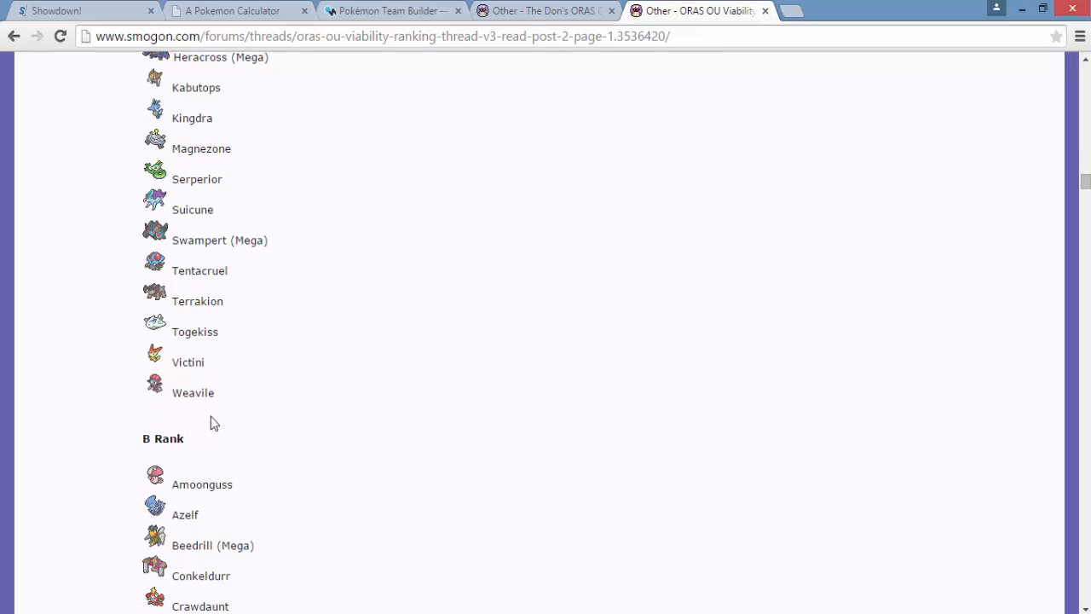
scroll(212, 417, "down", 6)
scroll(346, 407, "up", 20)
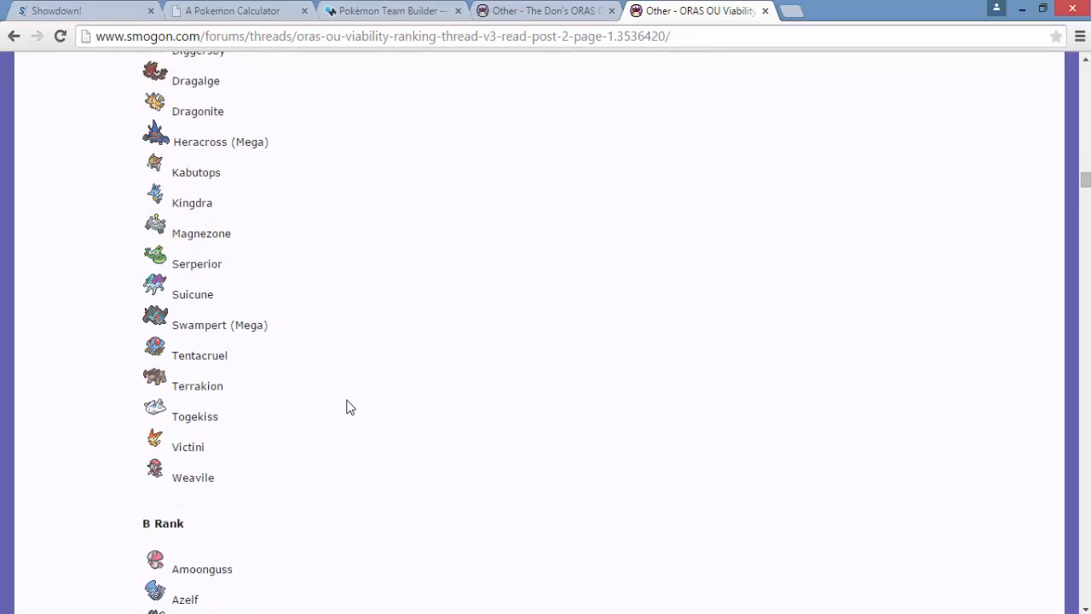
scroll(346, 407, "up", 6)
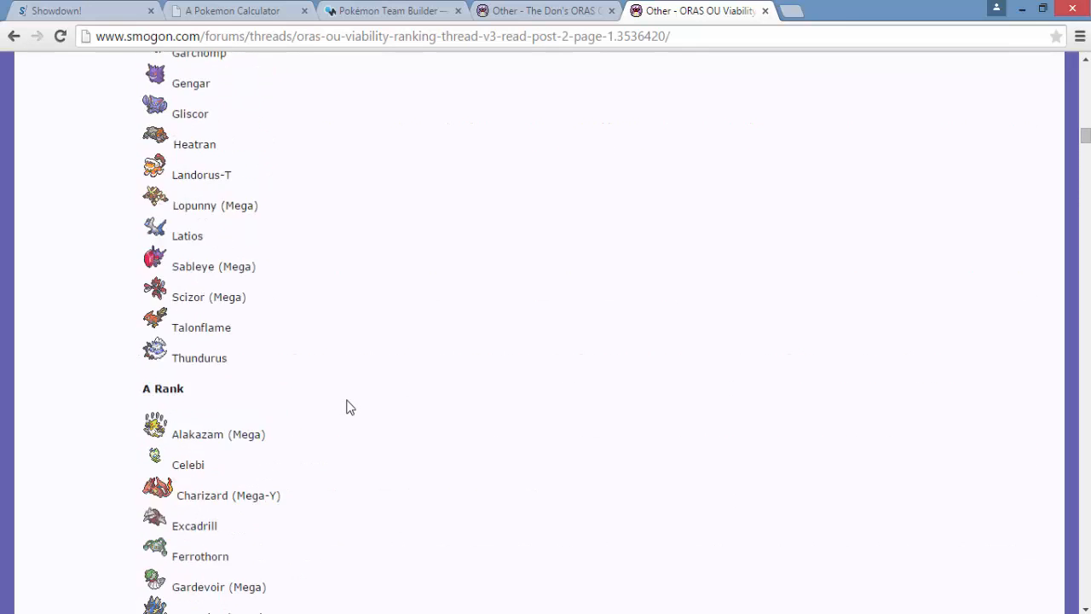
scroll(259, 366, "down", 3)
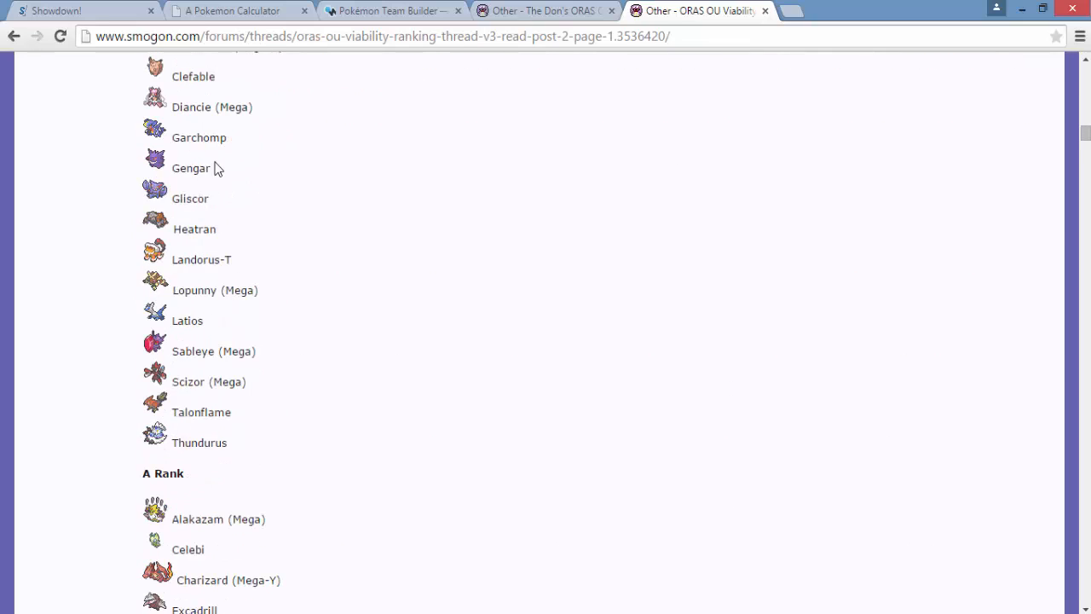
scroll(428, 100, "up", 4)
scroll(428, 100, "up", 10)
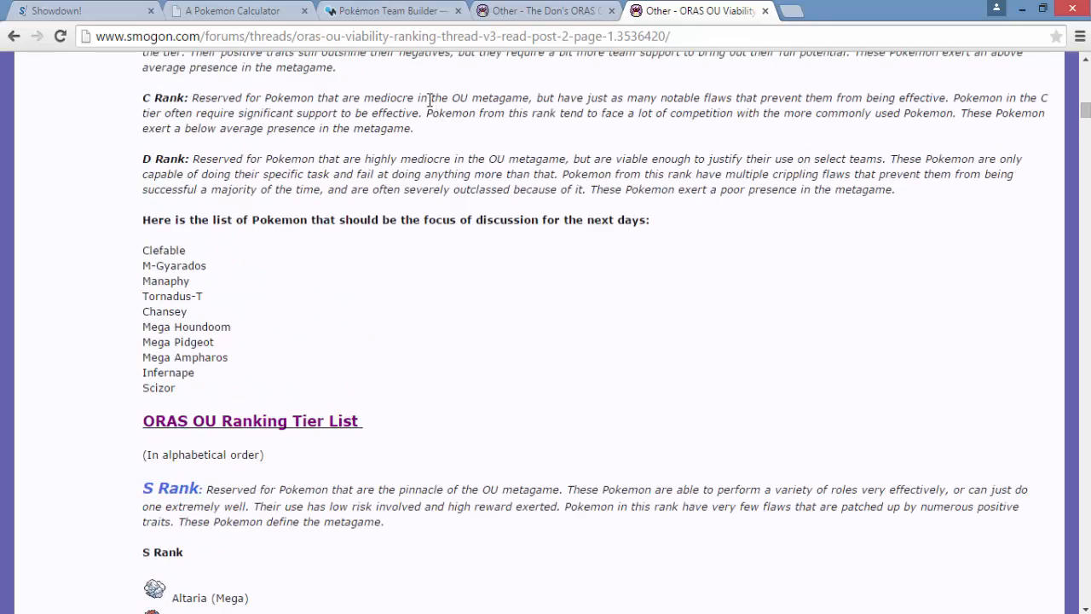
left_click(93, 17)
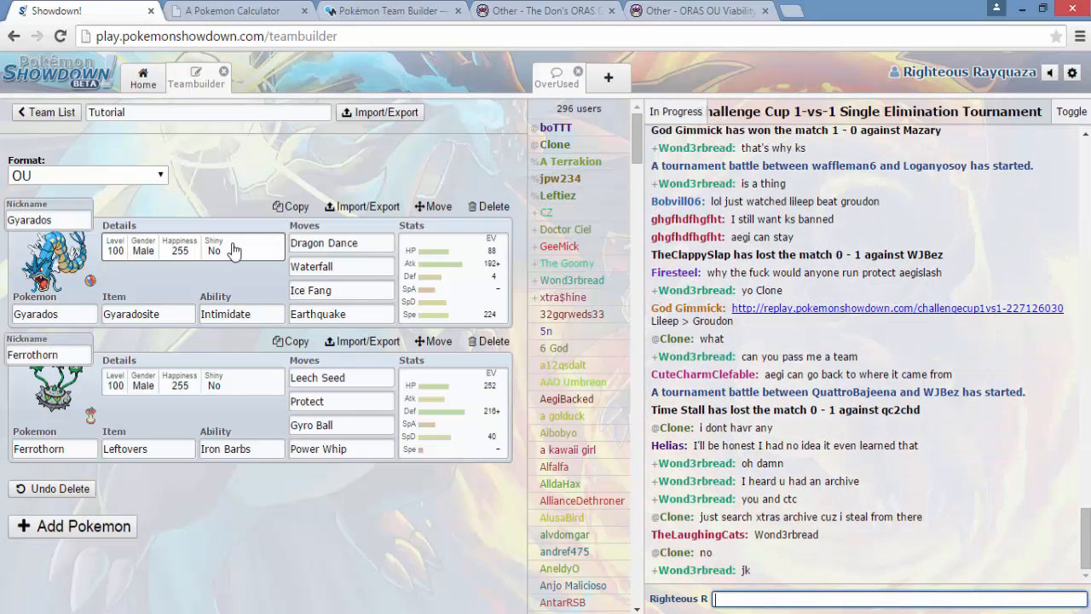
left_click(791, 10)
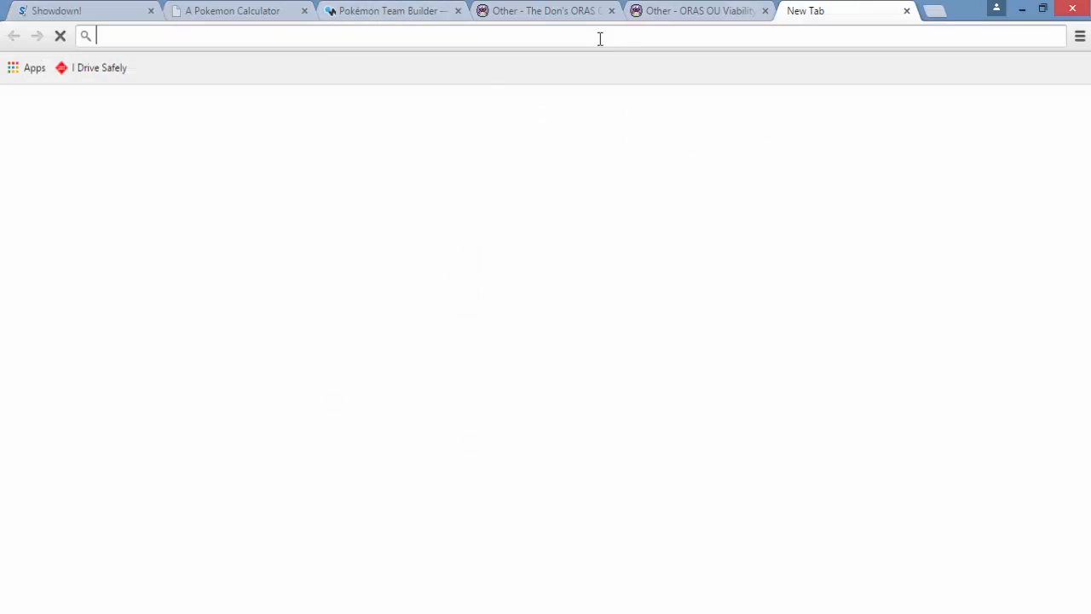
left_click(724, 8)
scroll(404, 368, "up", 10)
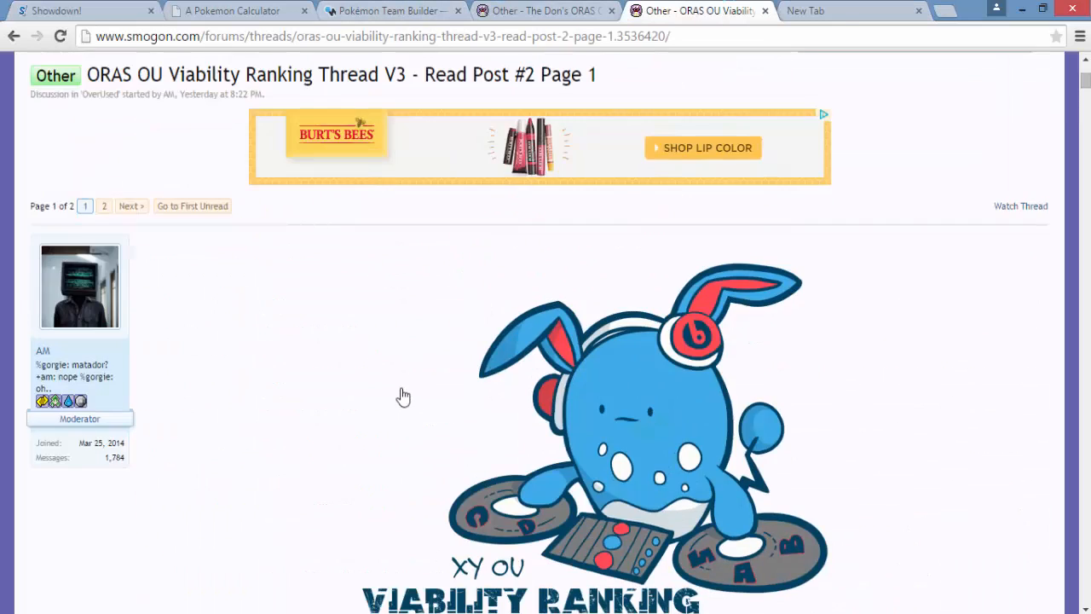
scroll(234, 467, "down", 5)
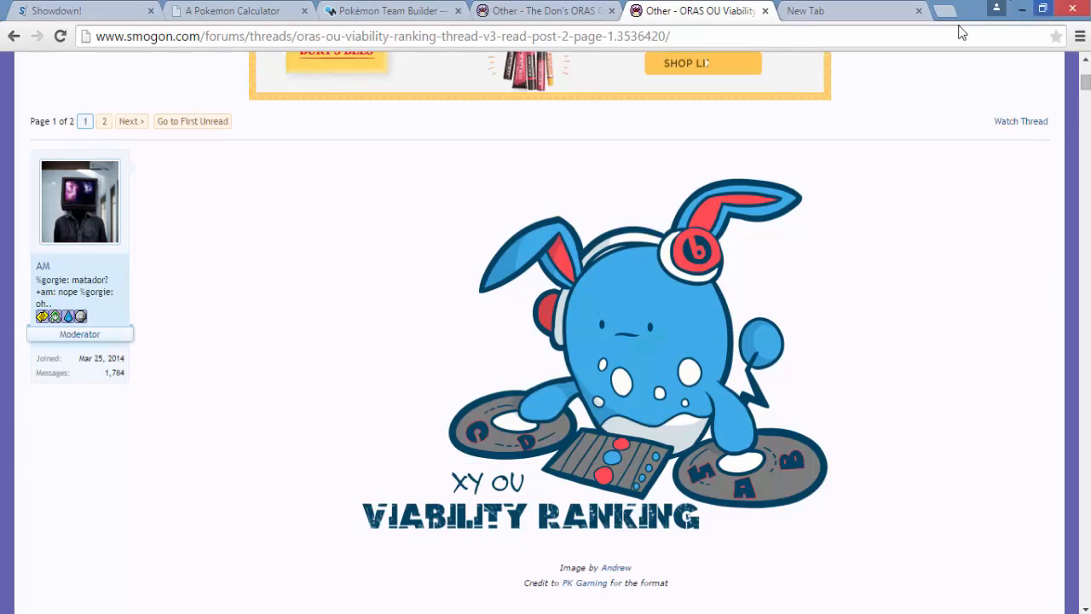
left_click(918, 11)
left_click(38, 11)
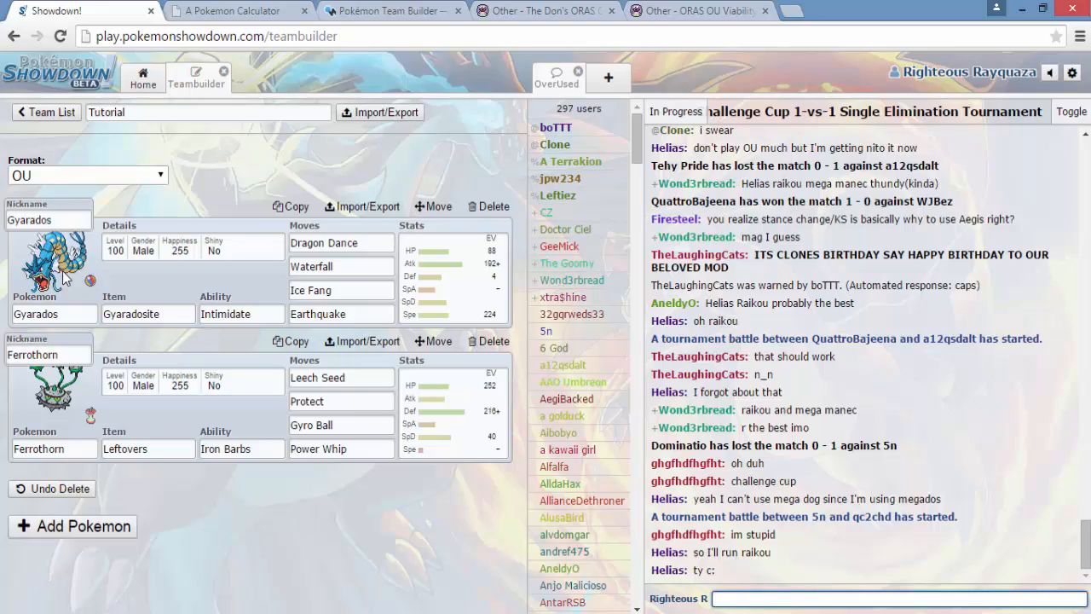
- Review the S Rank to A- Rank Pokémon in the ORAS OU Viability Ranking thread for possible teammates
left_click(694, 10)
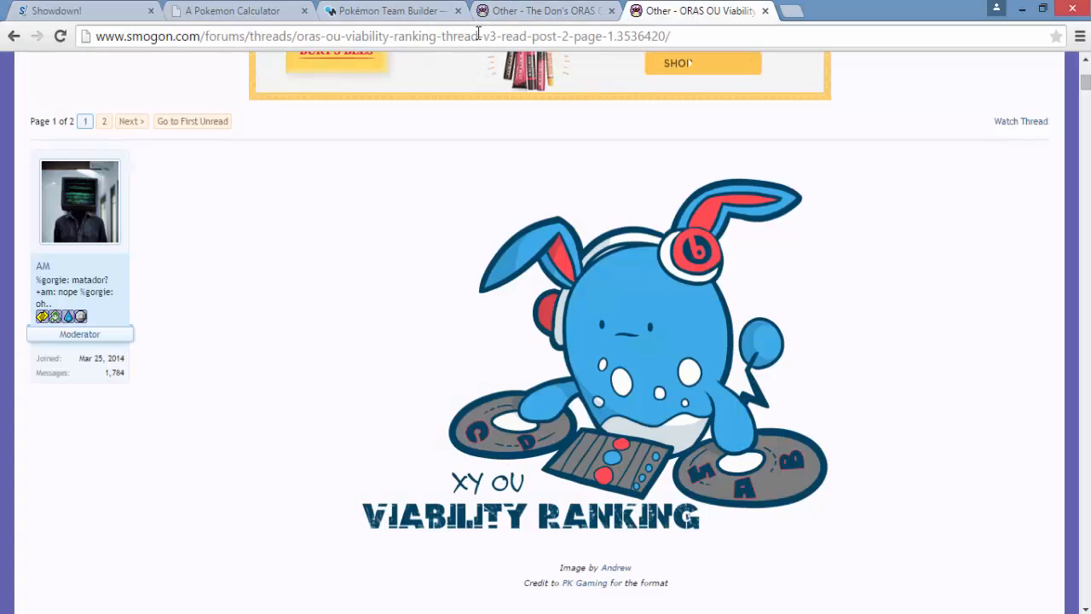
scroll(588, 226, "down", 20)
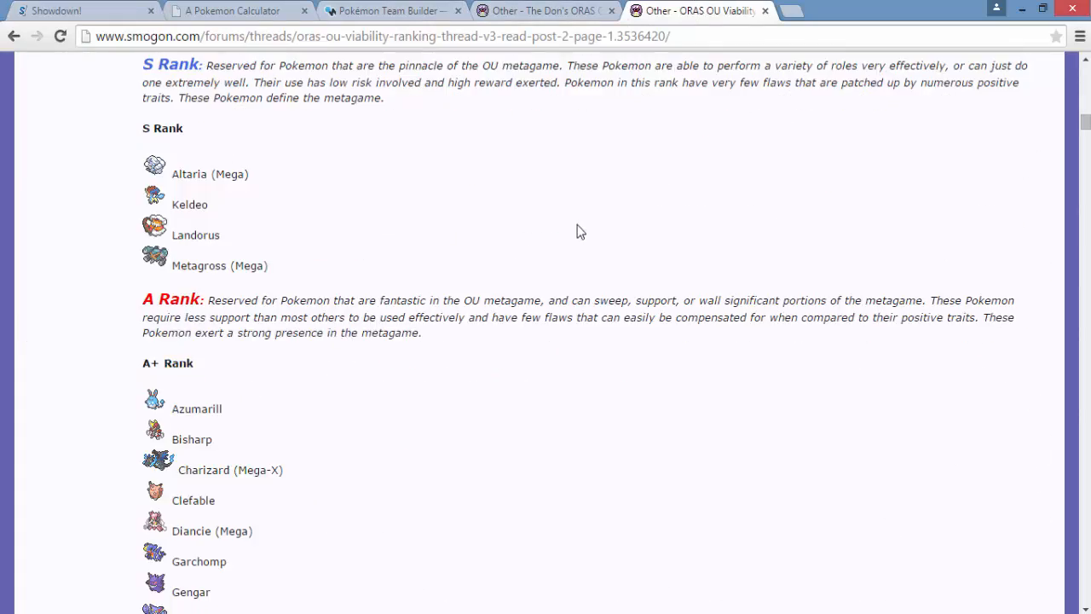
scroll(569, 224, "down", 4)
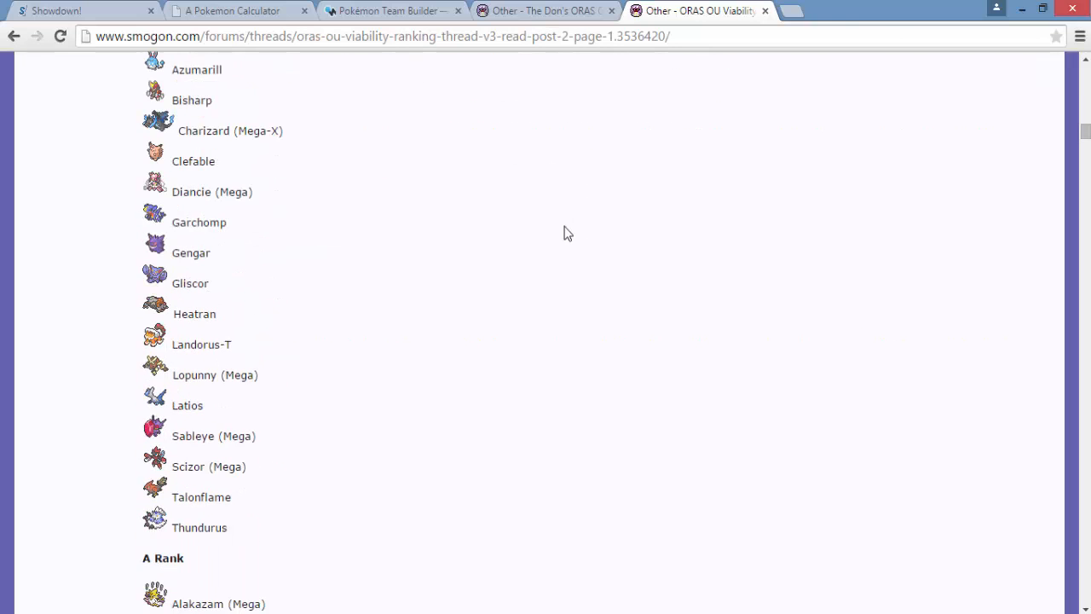
scroll(563, 229, "down", 10)
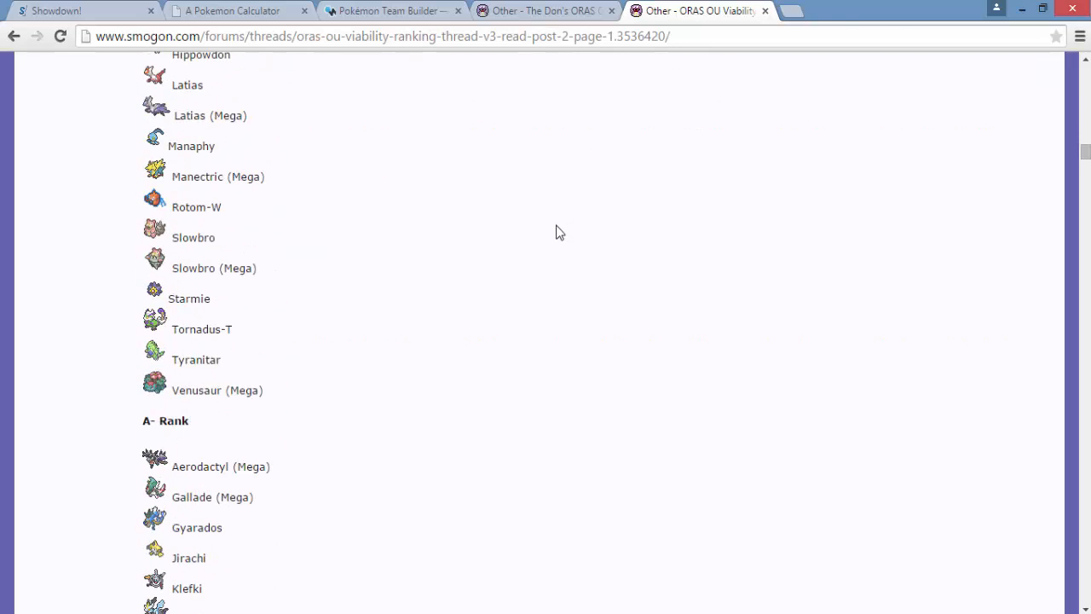
scroll(555, 231, "down", 5)
scroll(555, 230, "up", 15)
scroll(554, 227, "up", 10)
- Revisit the structure guidelines in The Don's ORAS OU Team Building Compendium and return to the Showdown teambuilder
left_click(552, 10)
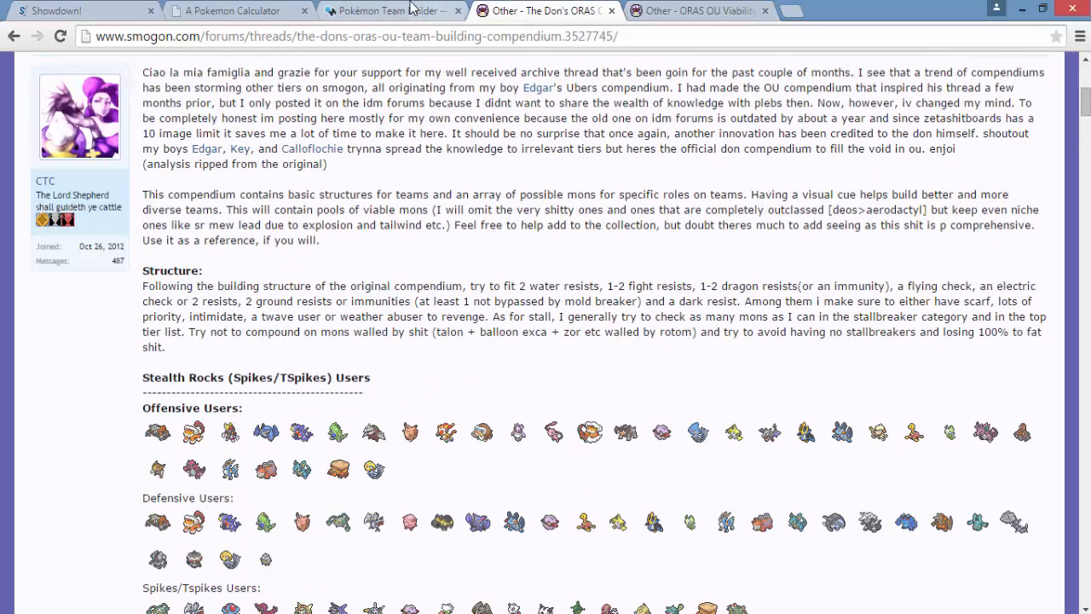
left_click(227, 11)
left_click(93, 11)
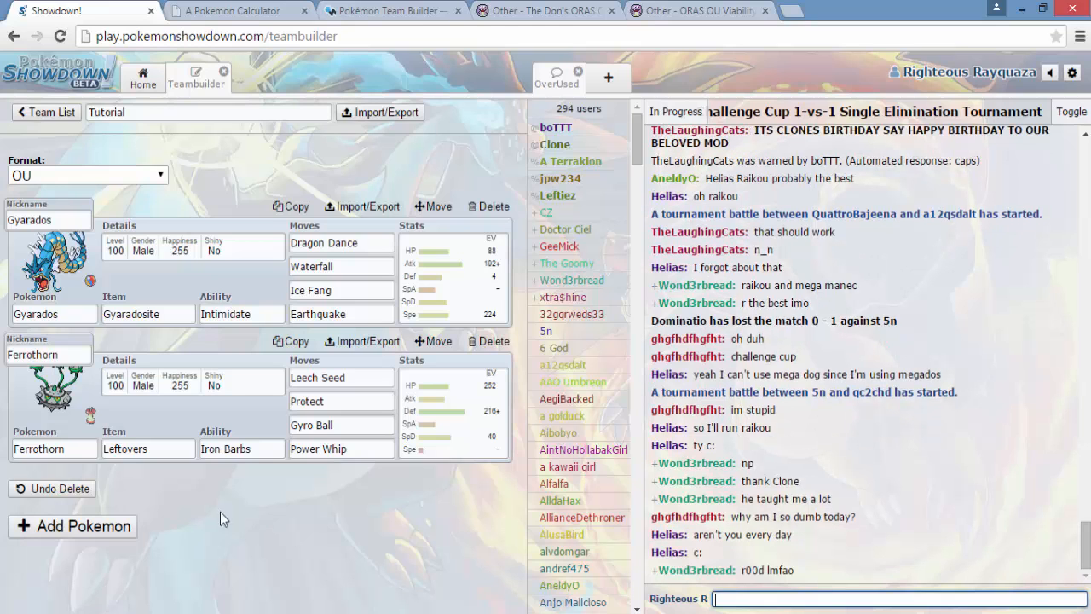
- Add Clefable to the team holding Leftovers, with the Unaware ability
left_click(90, 526)
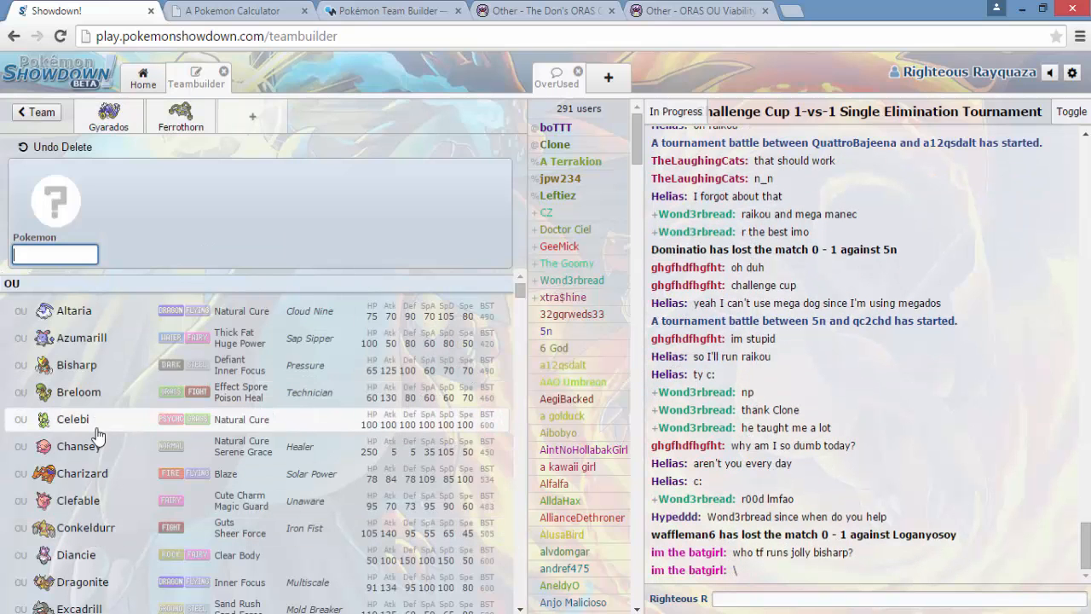
left_click(102, 503)
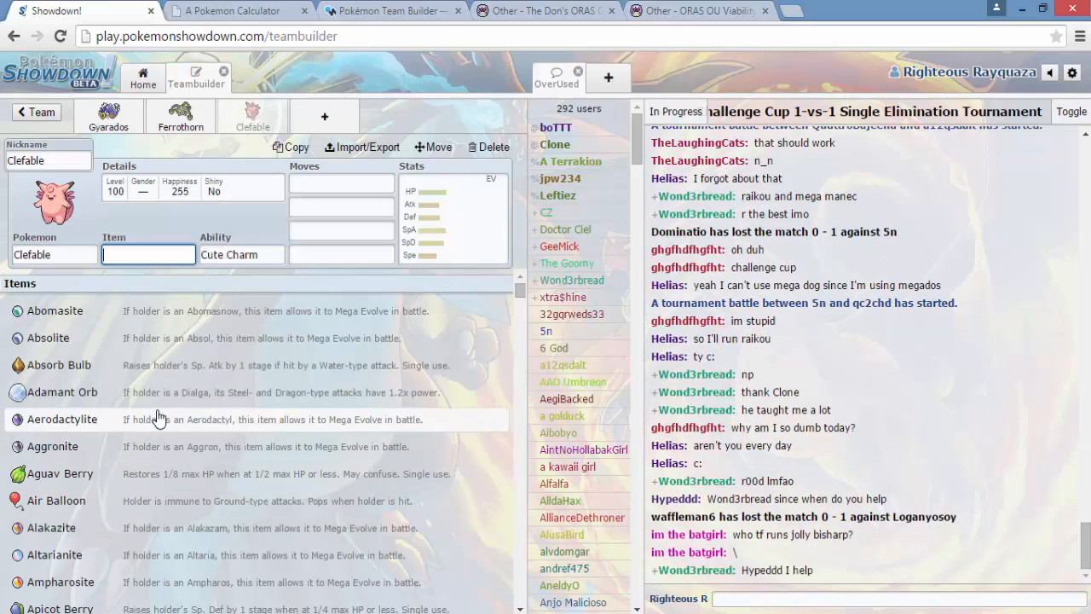
type("left")
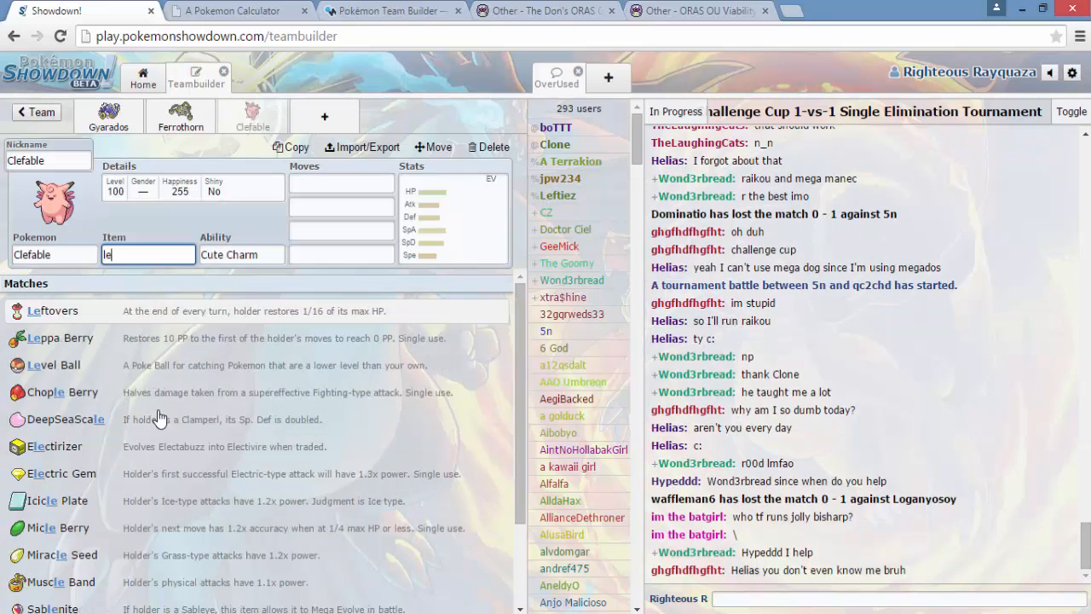
left_click(207, 316)
left_click(37, 426)
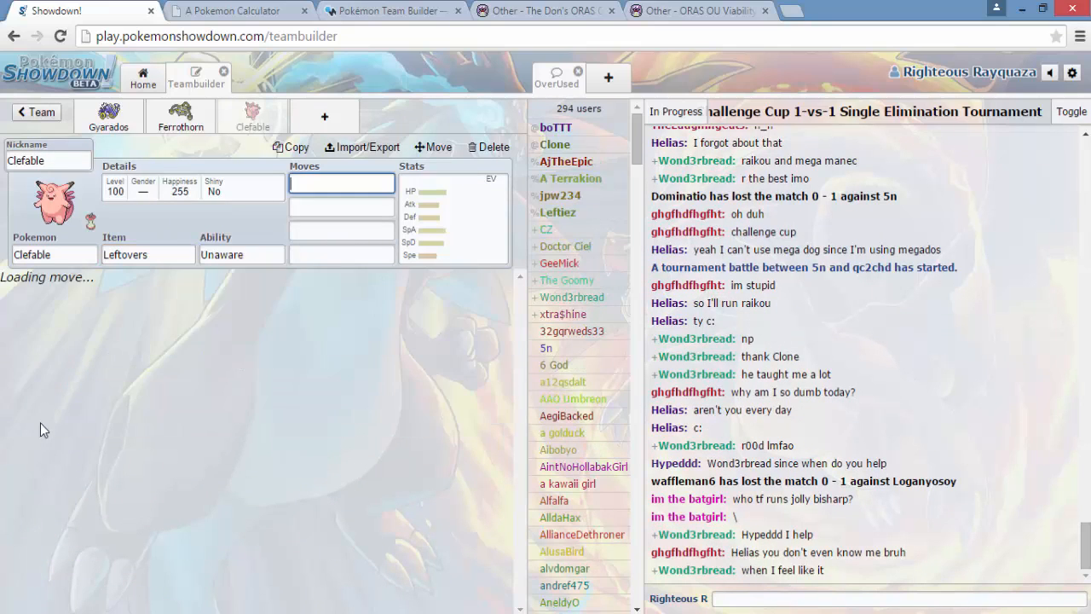
- Look over the S Rank and A+ Rank Pokémon in the ORAS OU Viability Ranking thread against the current team
left_click(694, 10)
scroll(483, 414, "down", 8)
scroll(473, 426, "down", 1)
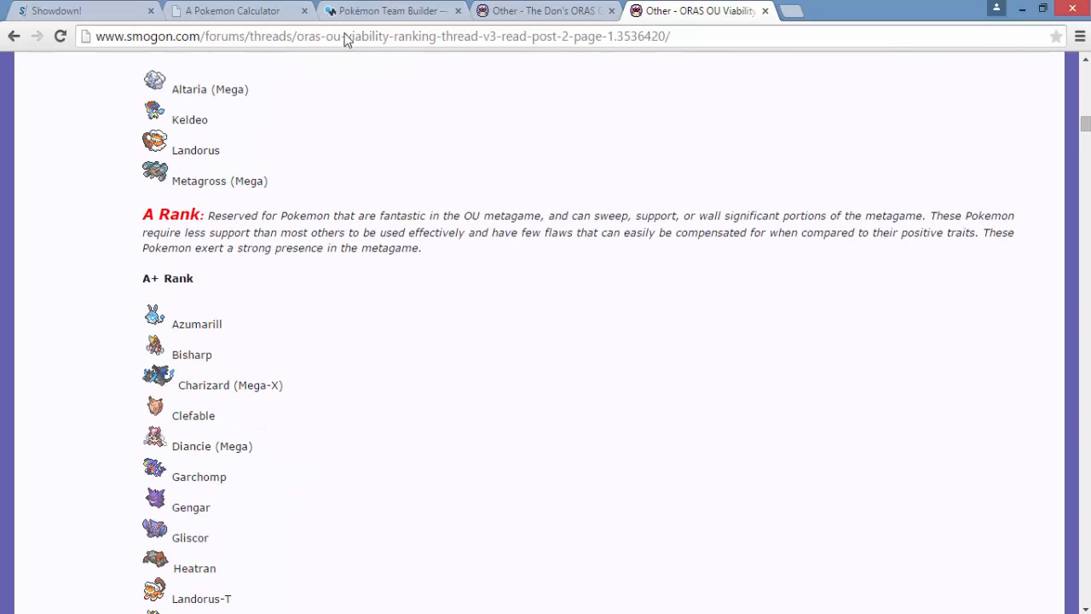
left_click(109, 8)
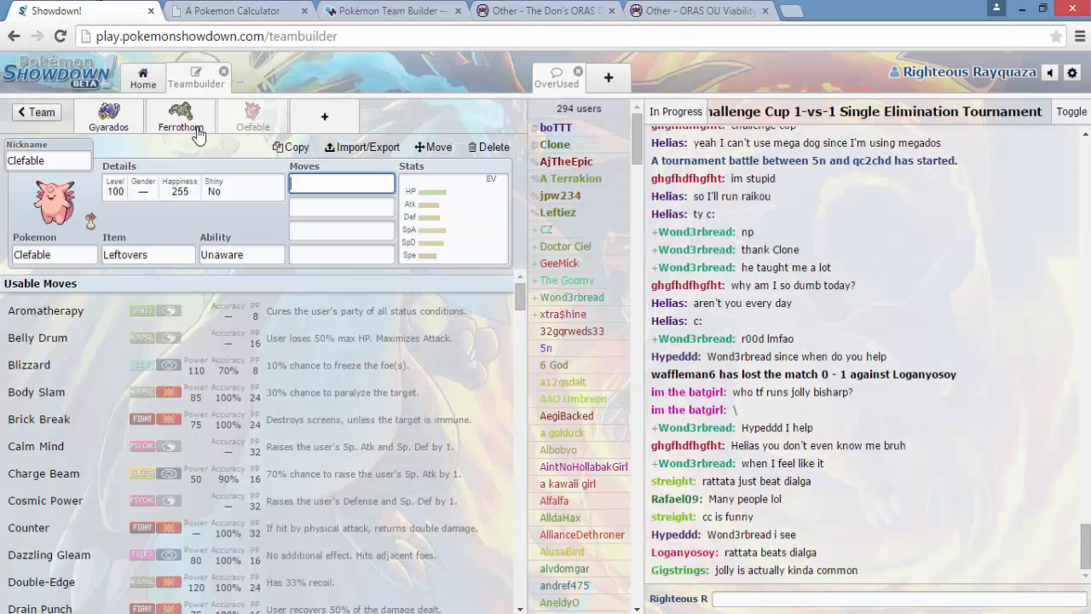
left_click(657, 10)
scroll(218, 289, "up", 1)
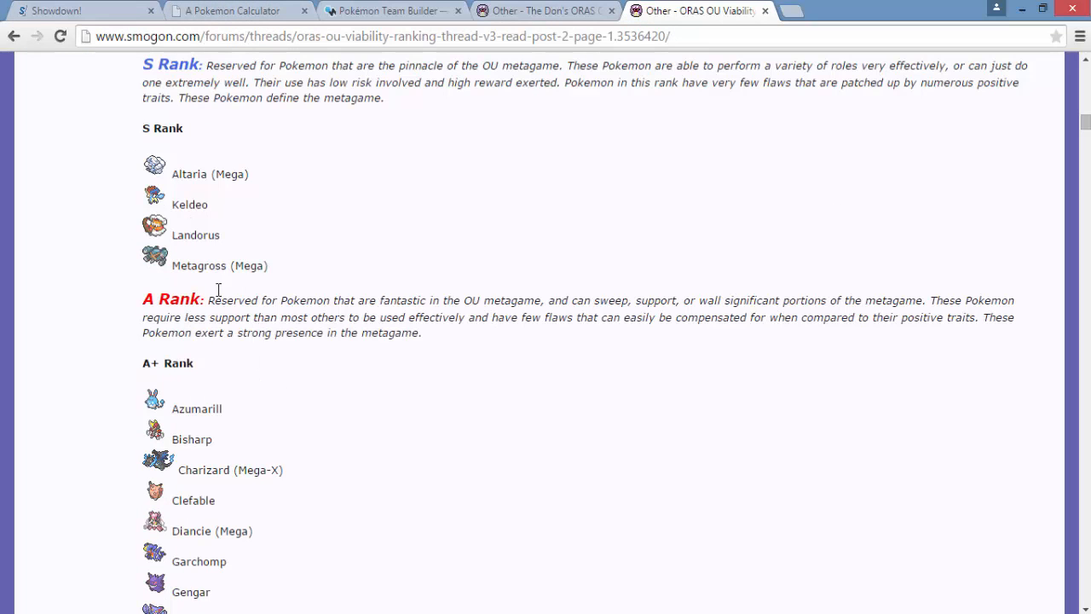
- Back in the Showdown teambuilder, set Clefable's first move to Calm Mind
left_click(85, 10)
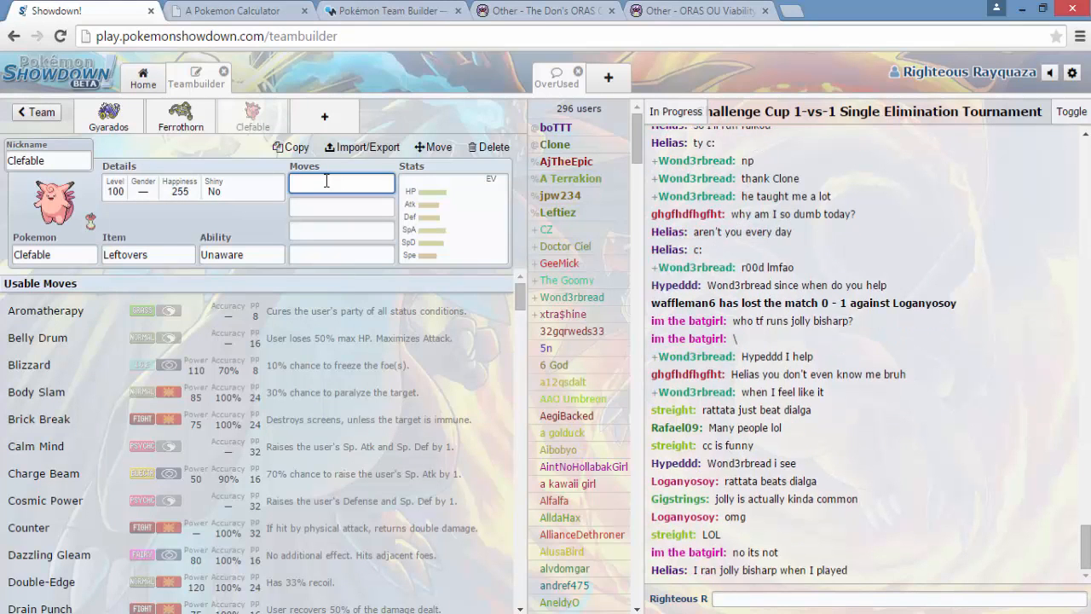
type("alm")
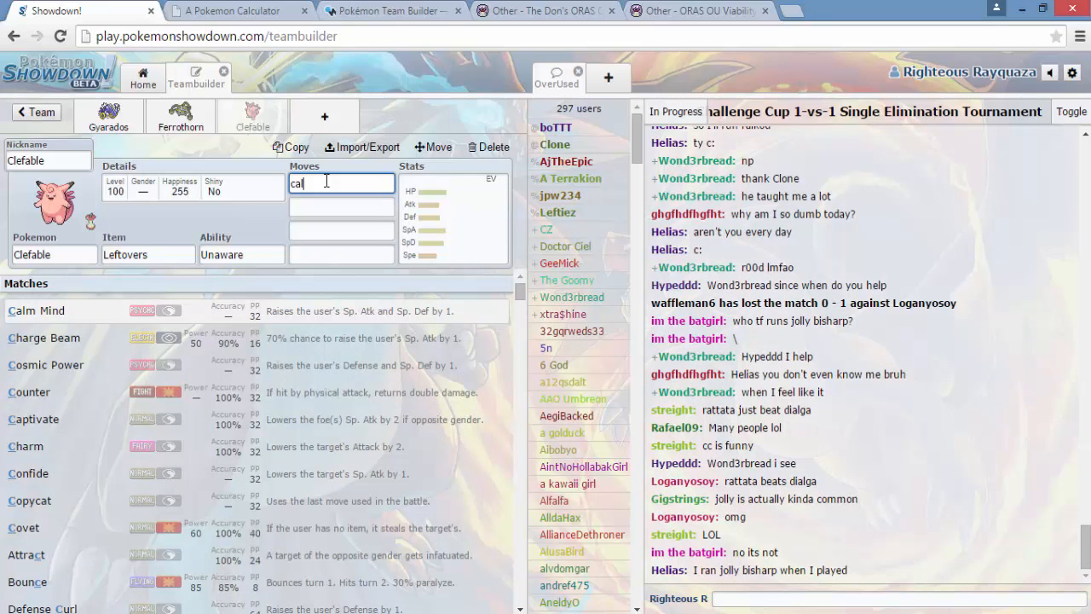
left_click(331, 312)
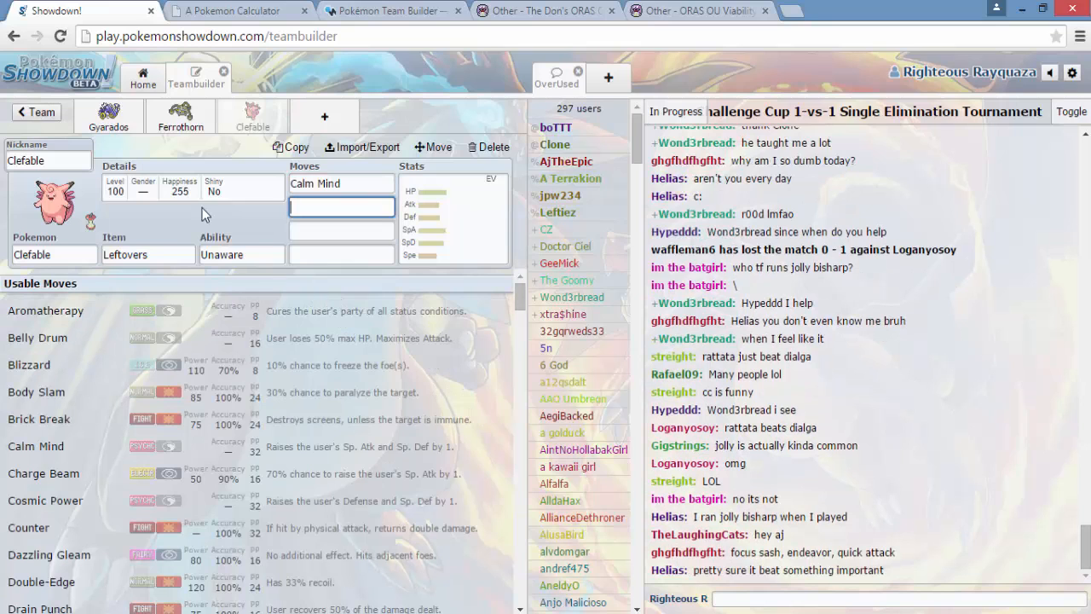
- Check the S Rank through A Rank Pokémon in the viability ranking thread for threats Clefable should handle
left_click(657, 10)
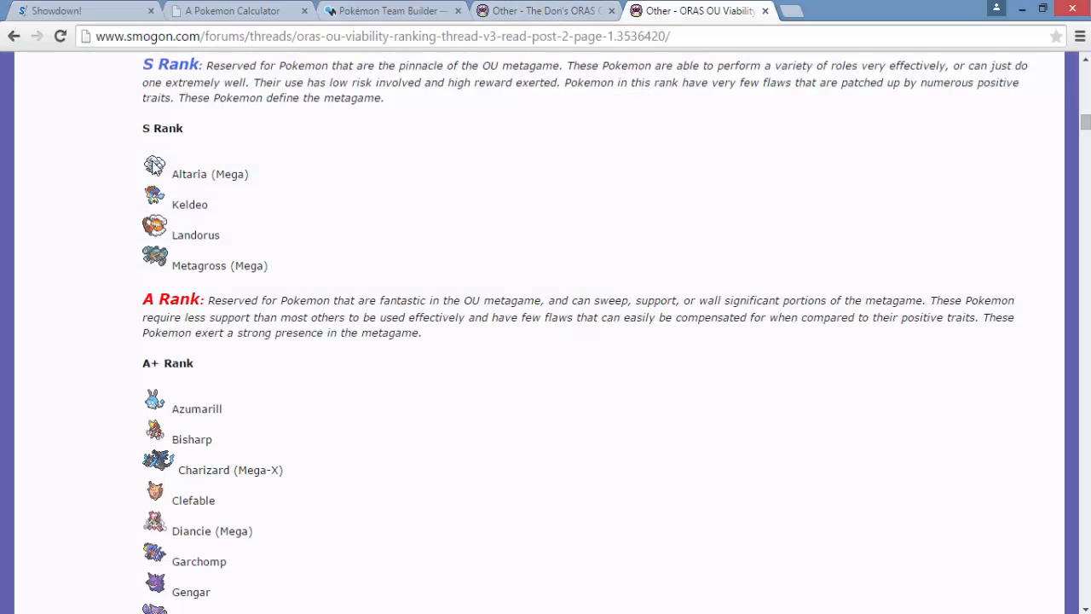
scroll(314, 272, "down", 2)
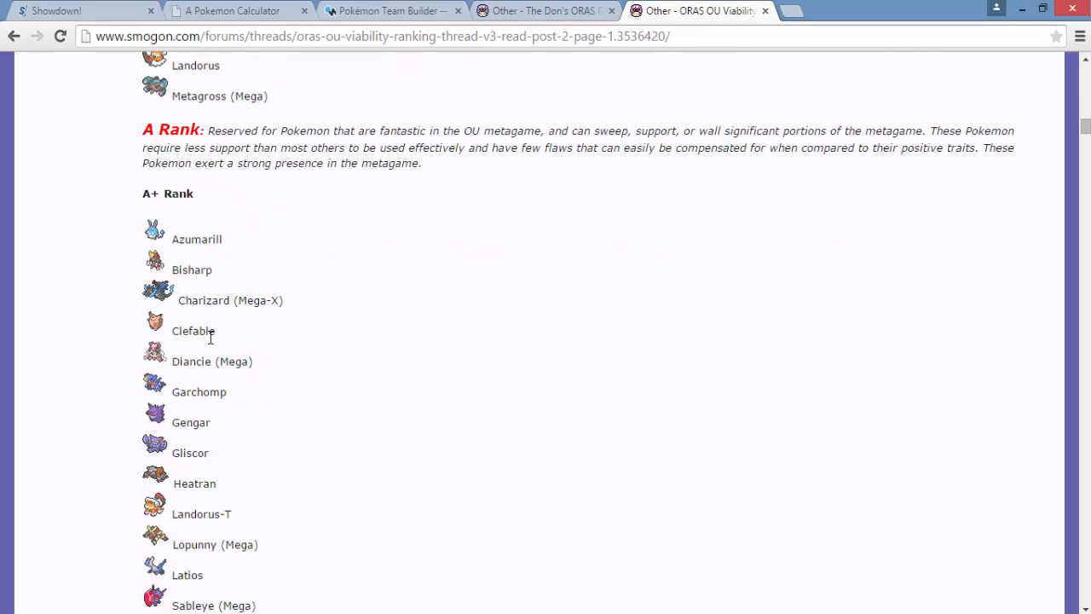
scroll(310, 442, "down", 2)
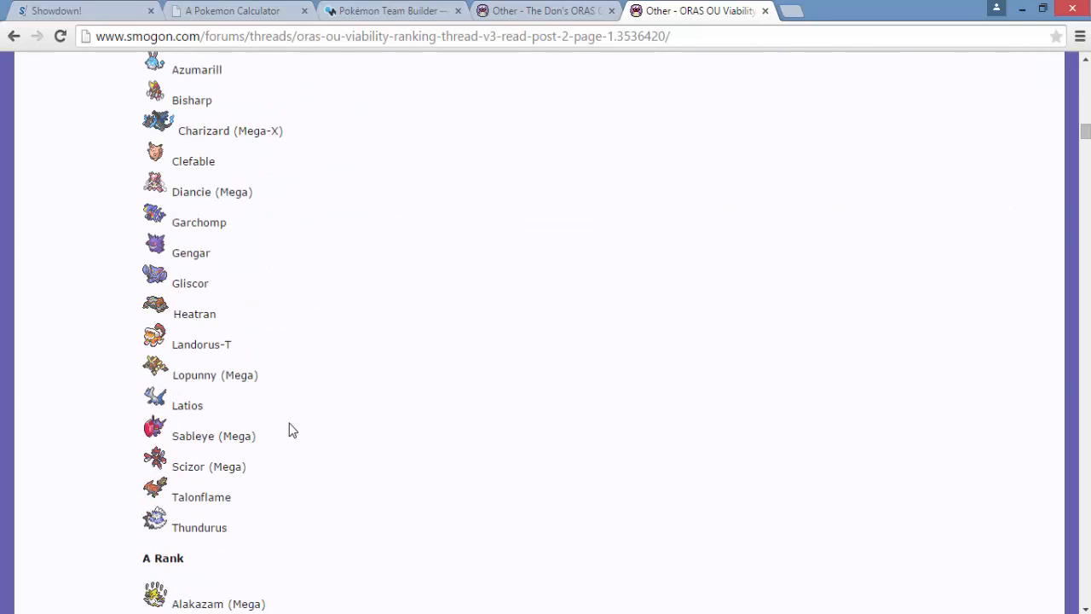
scroll(266, 422, "down", 5)
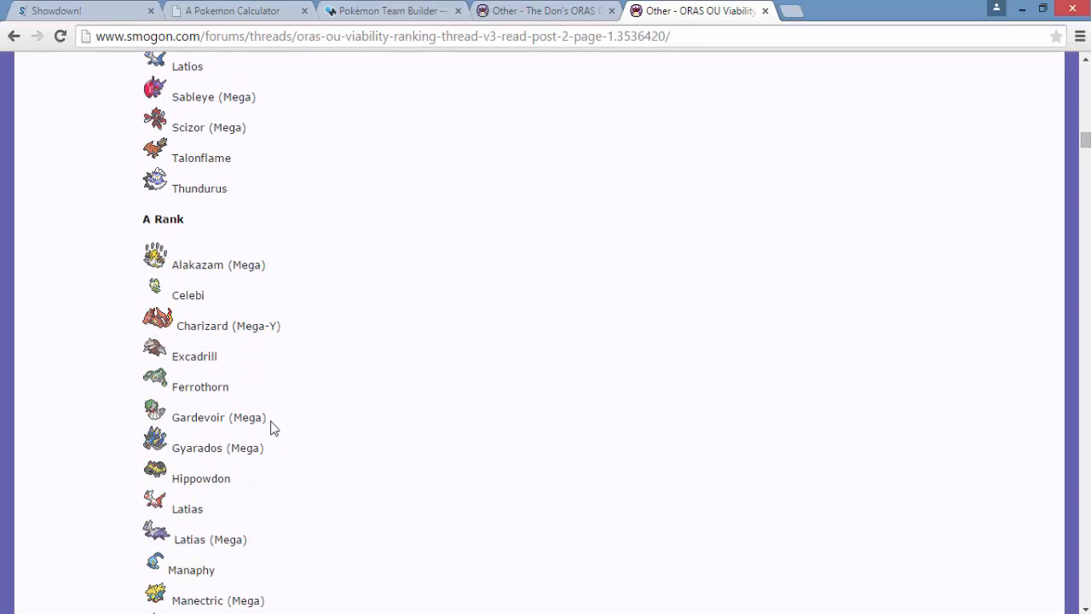
scroll(274, 427, "down", 2)
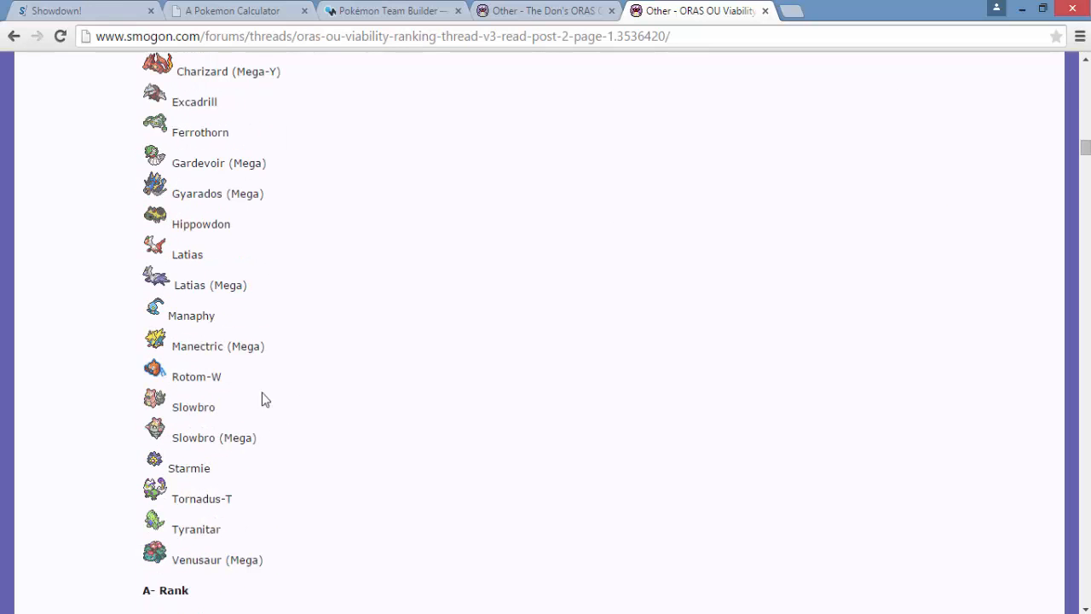
- In the Showdown teambuilder, set Clefable's second, third and fourth moves to Moonblast, Heal Bell and Moonblast
left_click(86, 10)
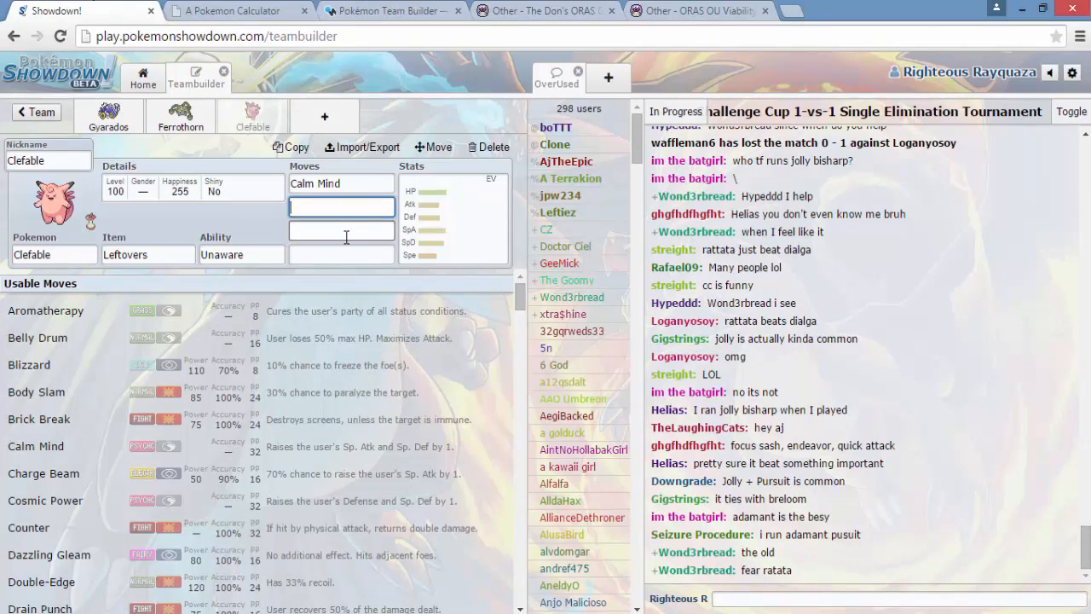
type("moon")
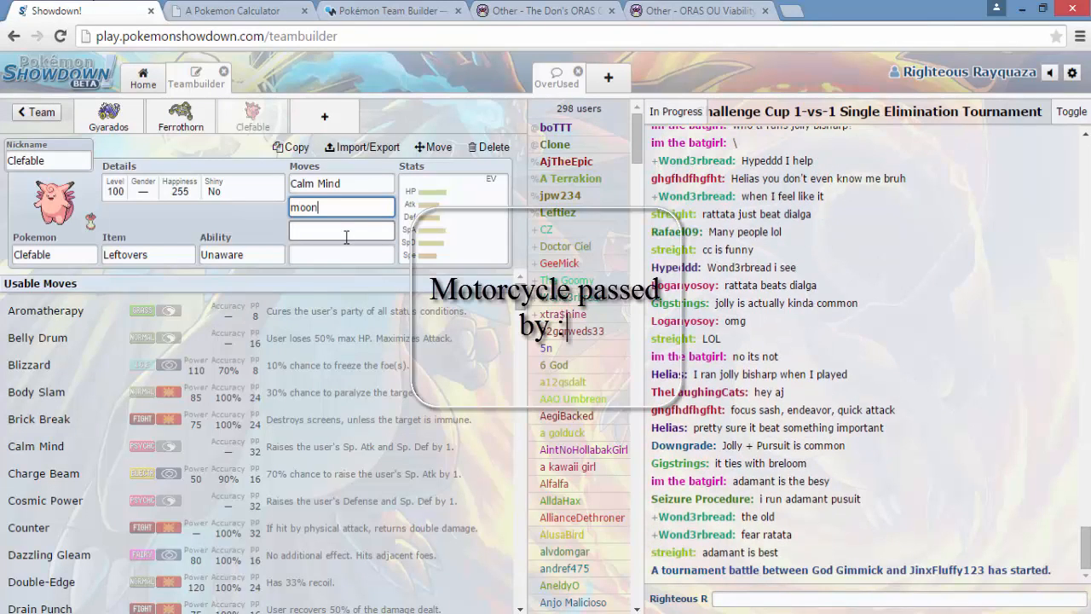
left_click(367, 314)
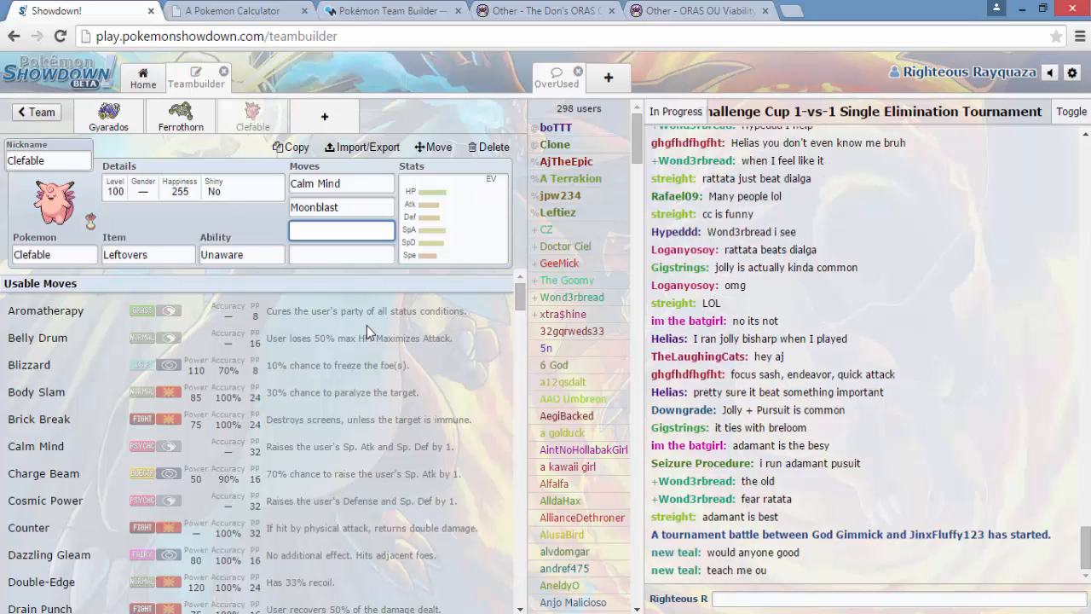
type("he")
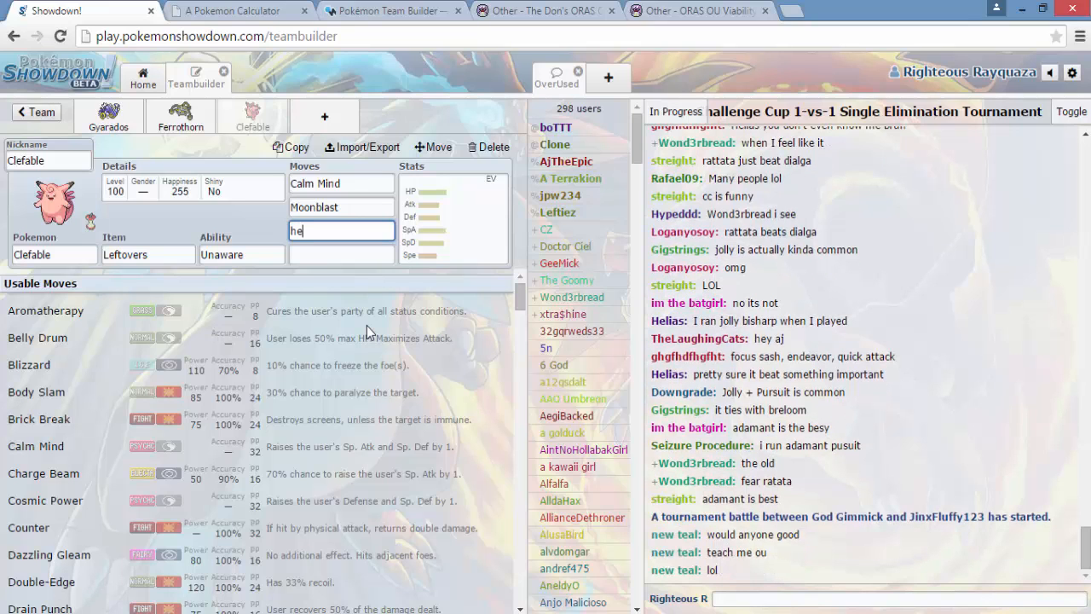
type("al")
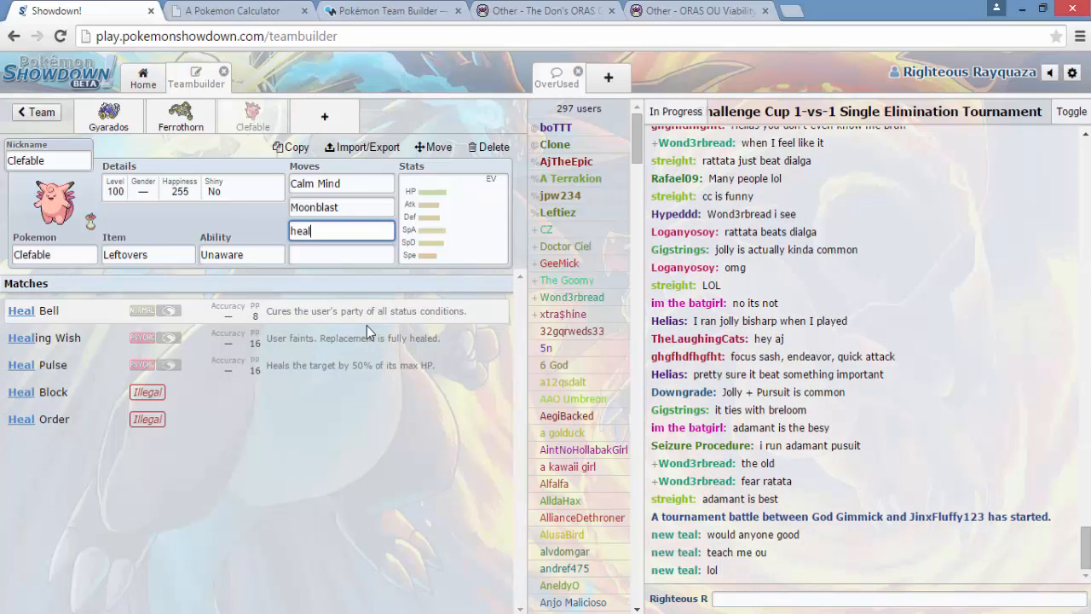
left_click(347, 323)
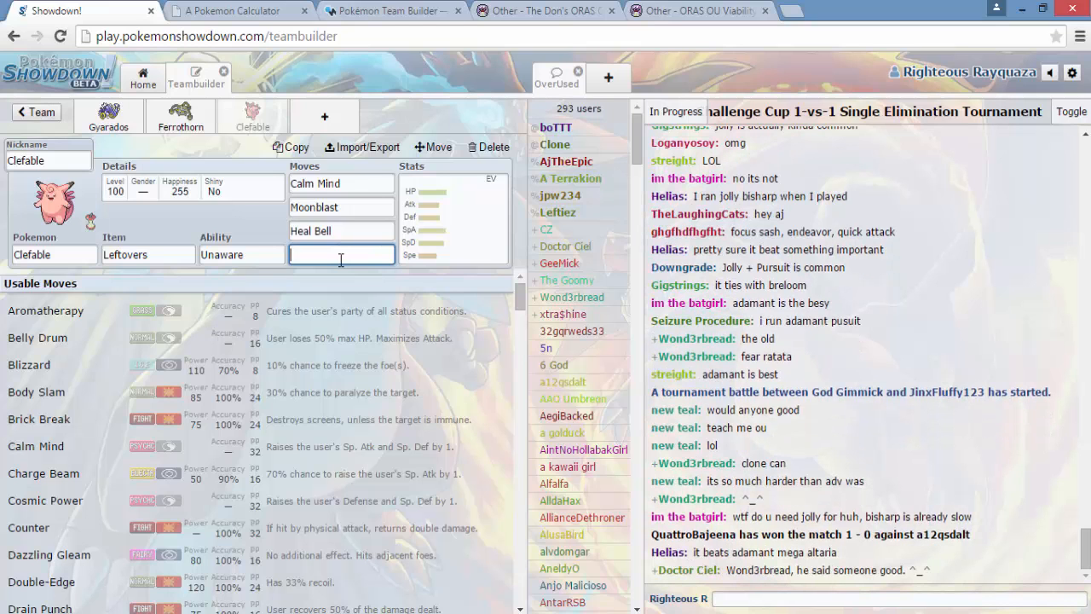
type("moon")
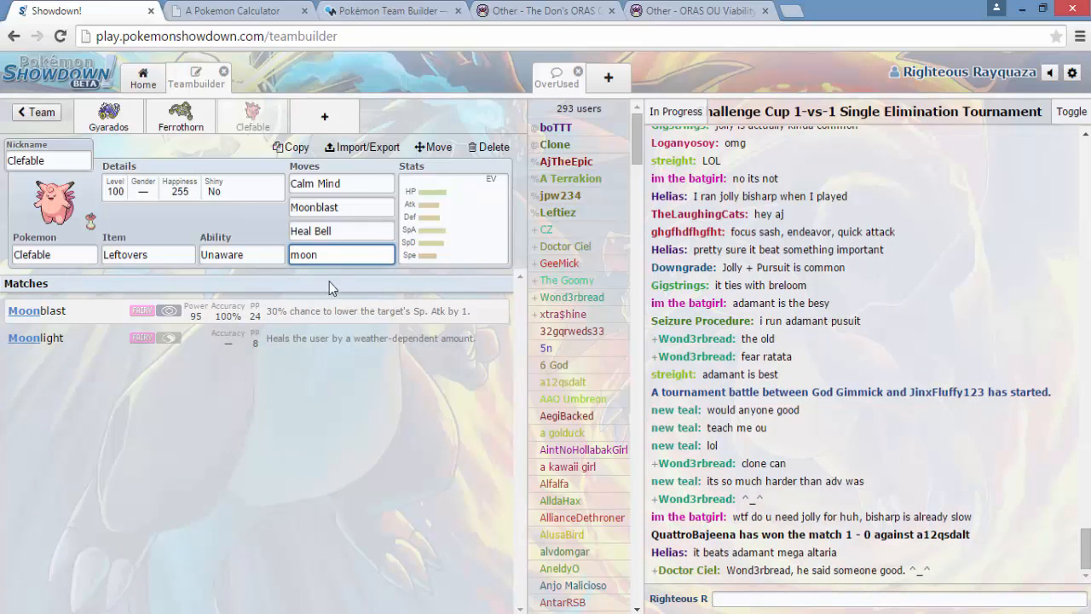
left_click(313, 308)
- Give Clefable a Bold nature and EVs of 248 HP, 252 Defense and 8 Special Defense
left_click(166, 530)
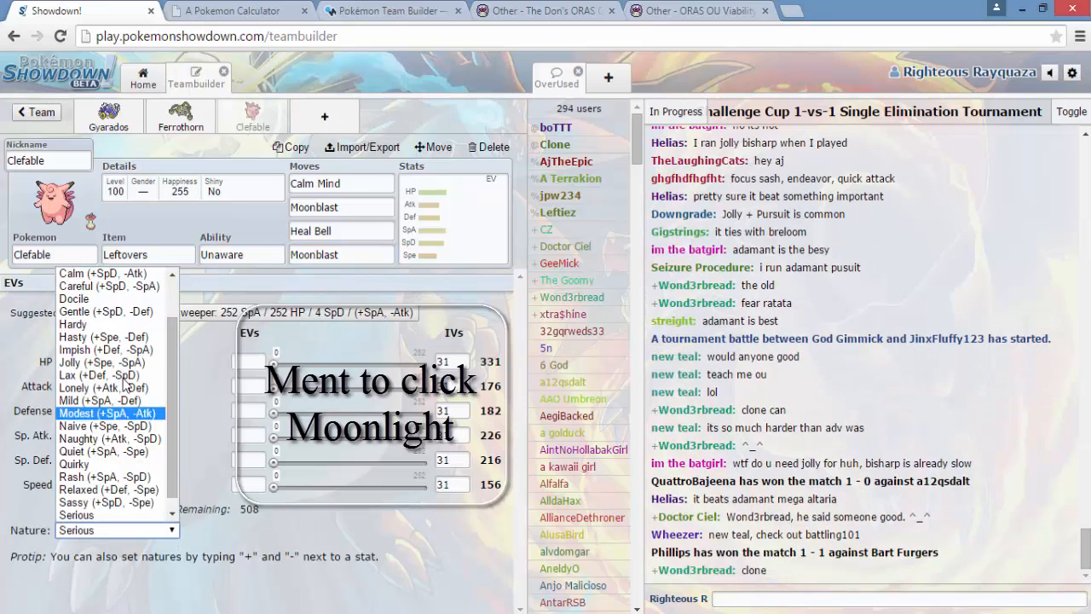
scroll(122, 298, "up", 2)
left_click(122, 299)
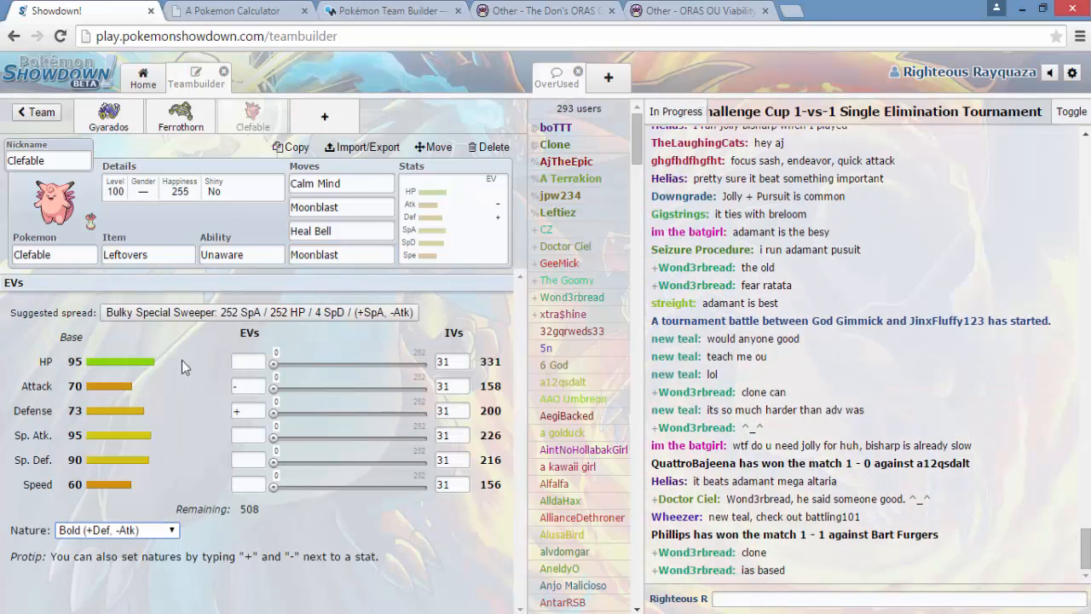
left_click(258, 361)
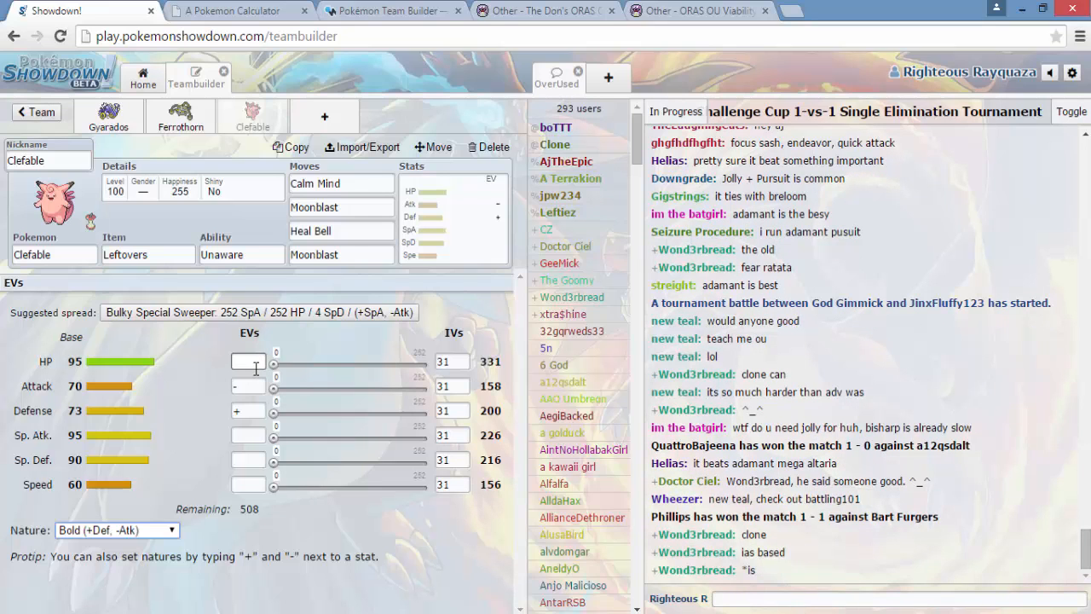
left_click(258, 362)
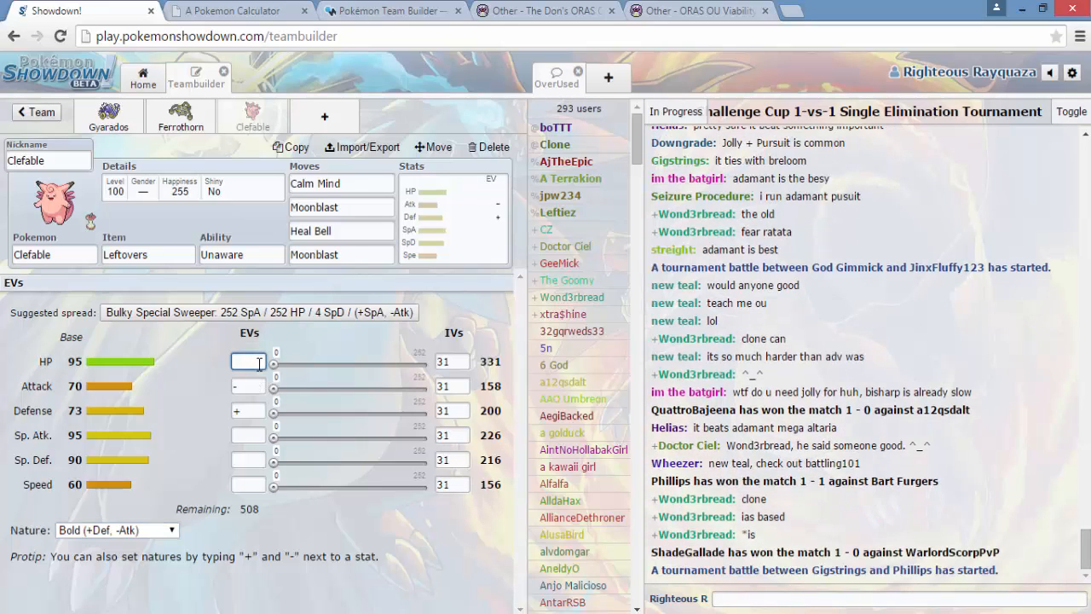
type("248")
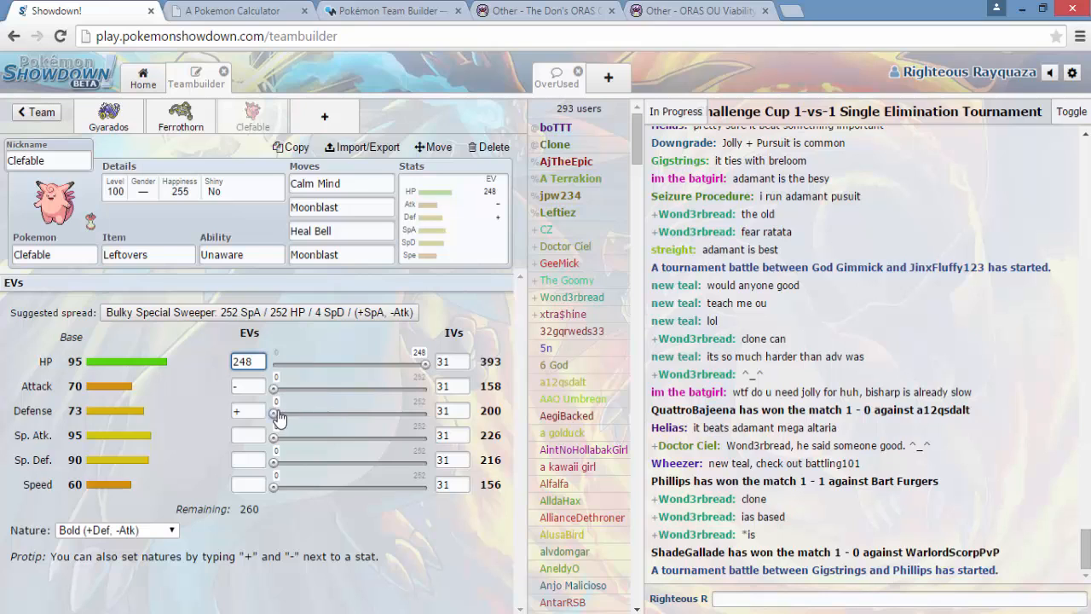
left_click_drag(274, 413, 430, 414)
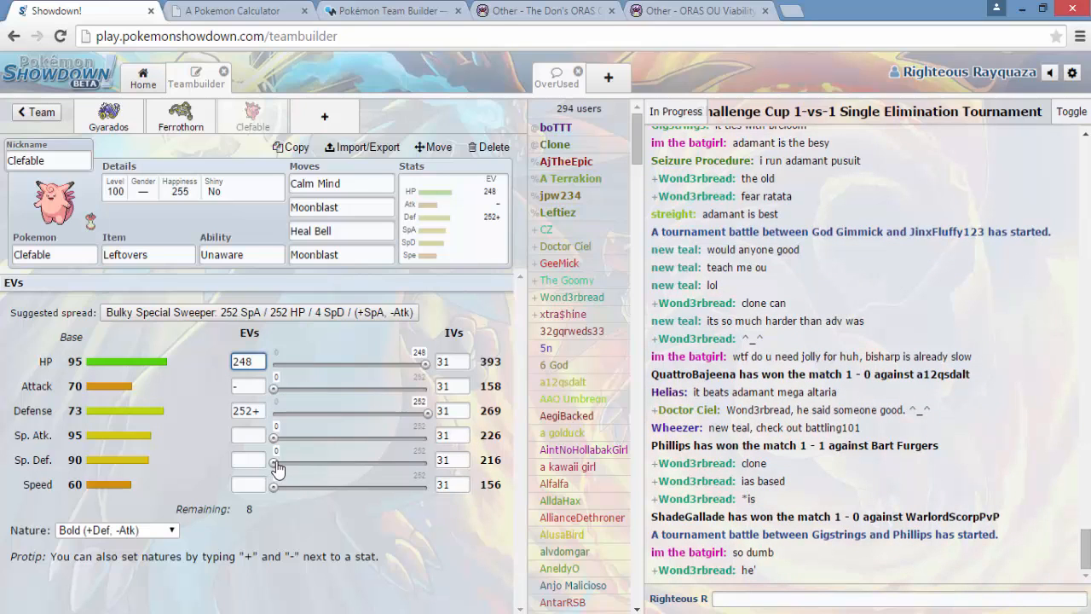
left_click_drag(275, 463, 321, 461)
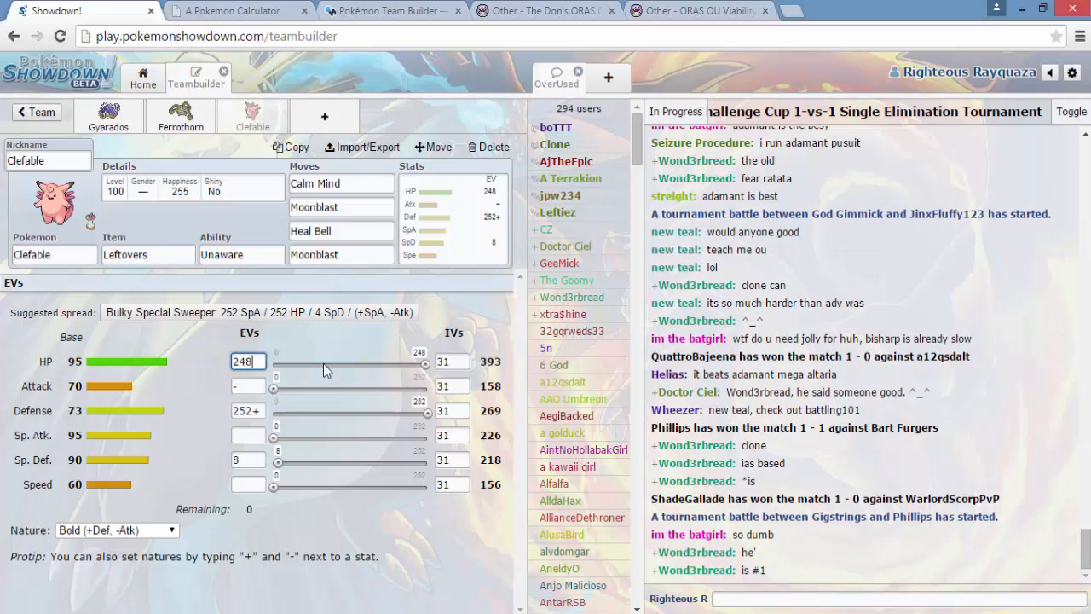
- Add Latias as the fourth team member and give it a Life Orb
left_click(338, 116)
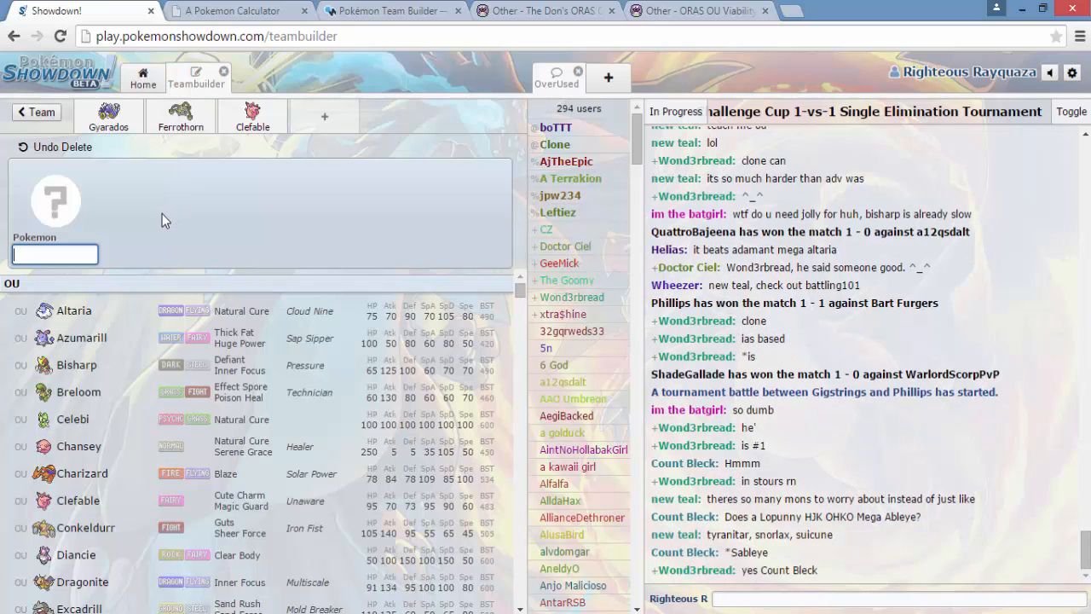
type("lati")
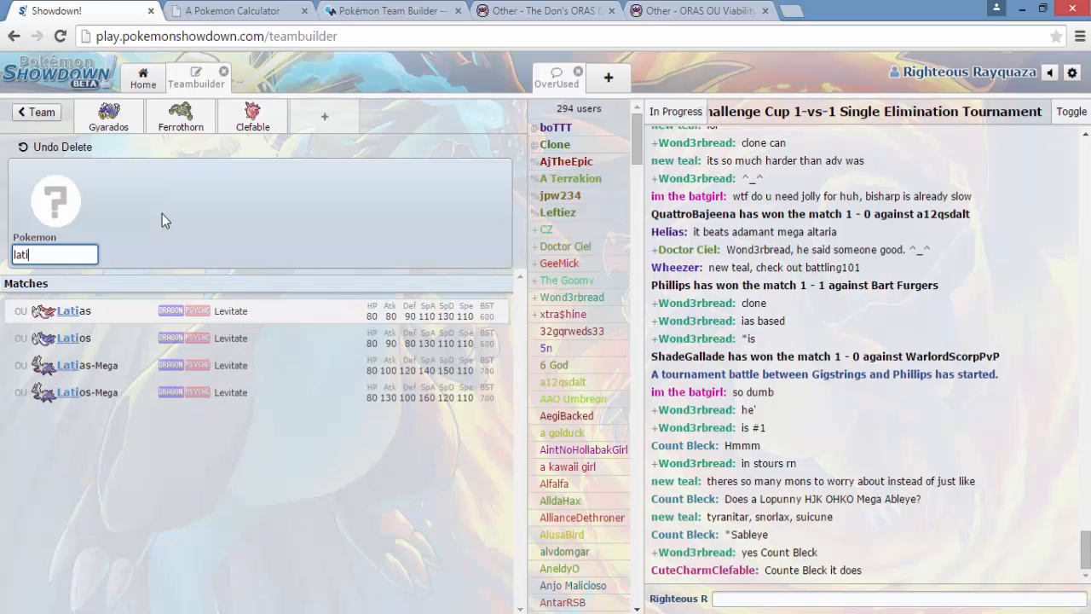
left_click(151, 304)
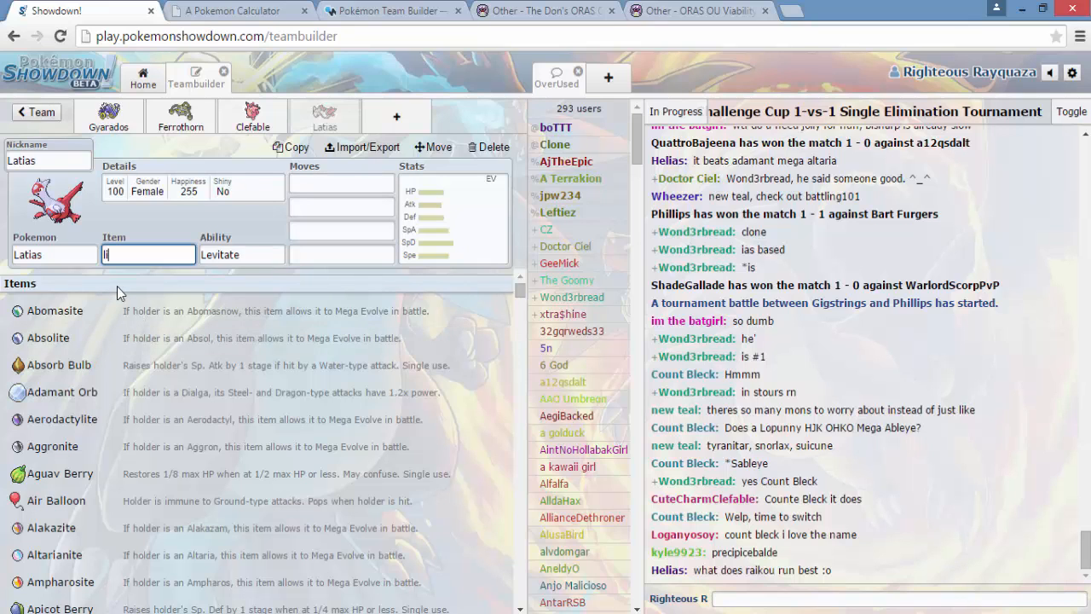
type("fe")
left_click(110, 319)
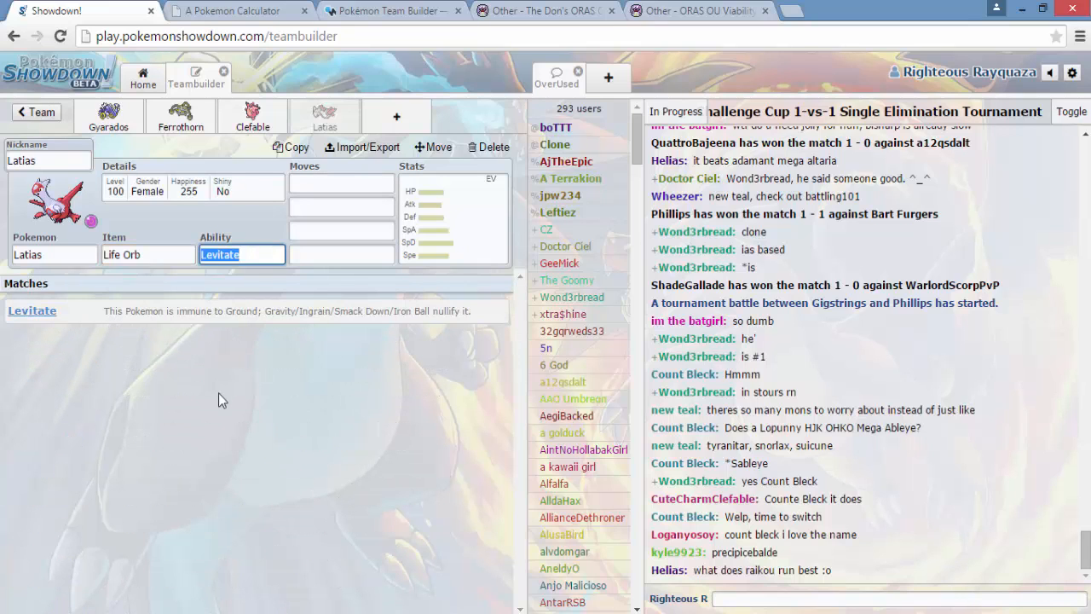
- Set Latias's four moves to Draco Meteor, Psyshock, Defog and Roost
left_click(324, 181)
type("dra")
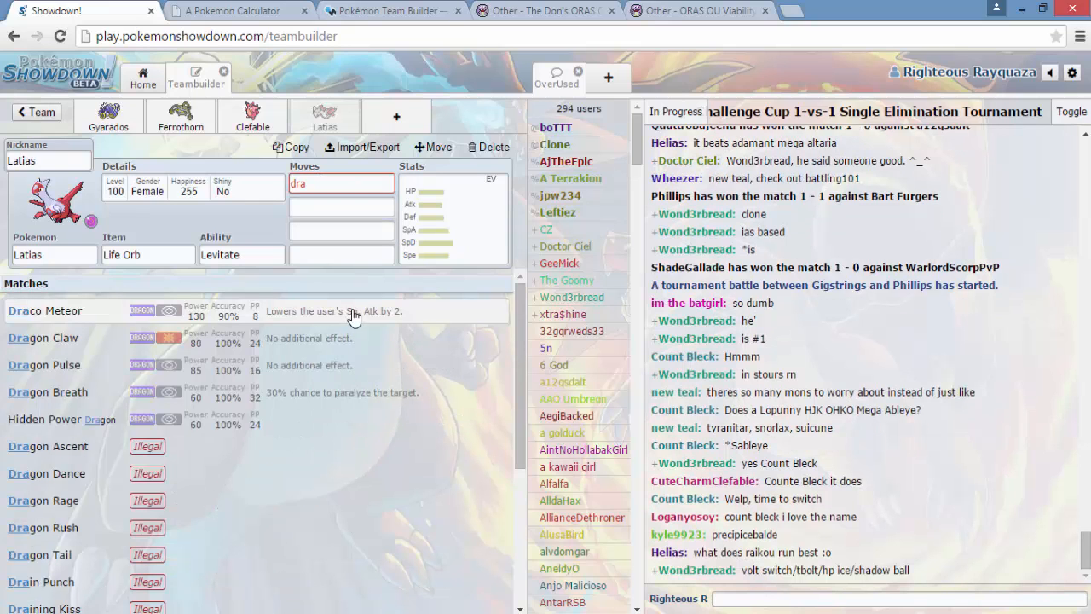
left_click(354, 312)
type("psy")
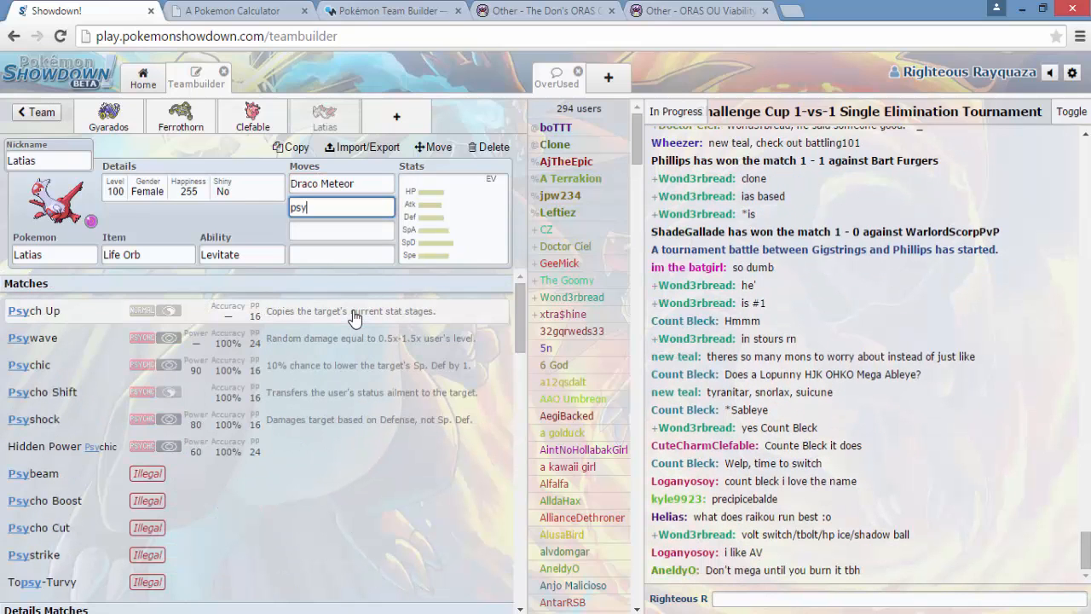
left_click(205, 420)
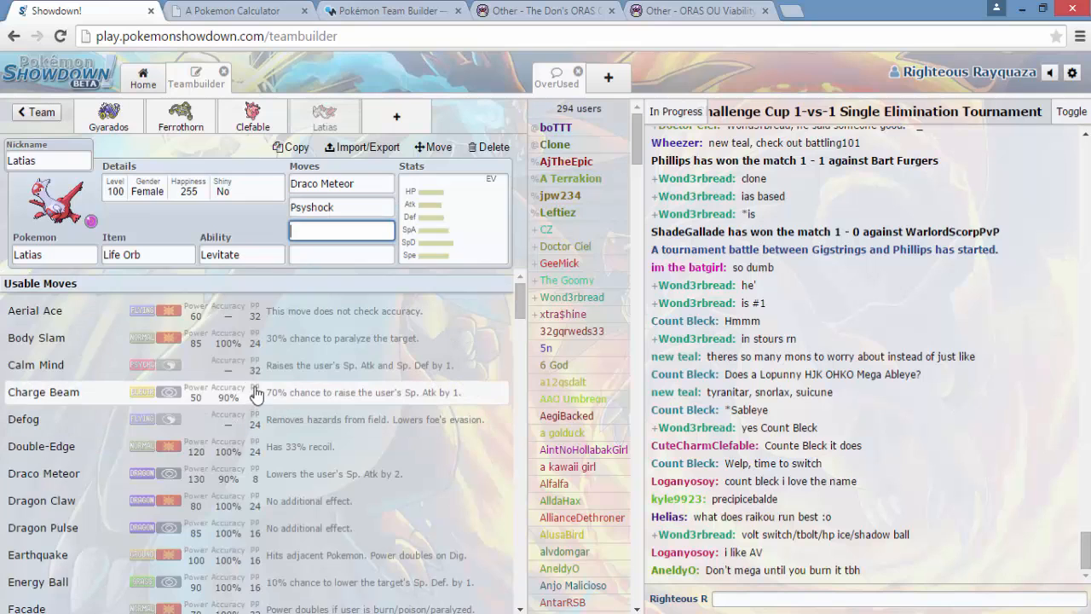
type("def")
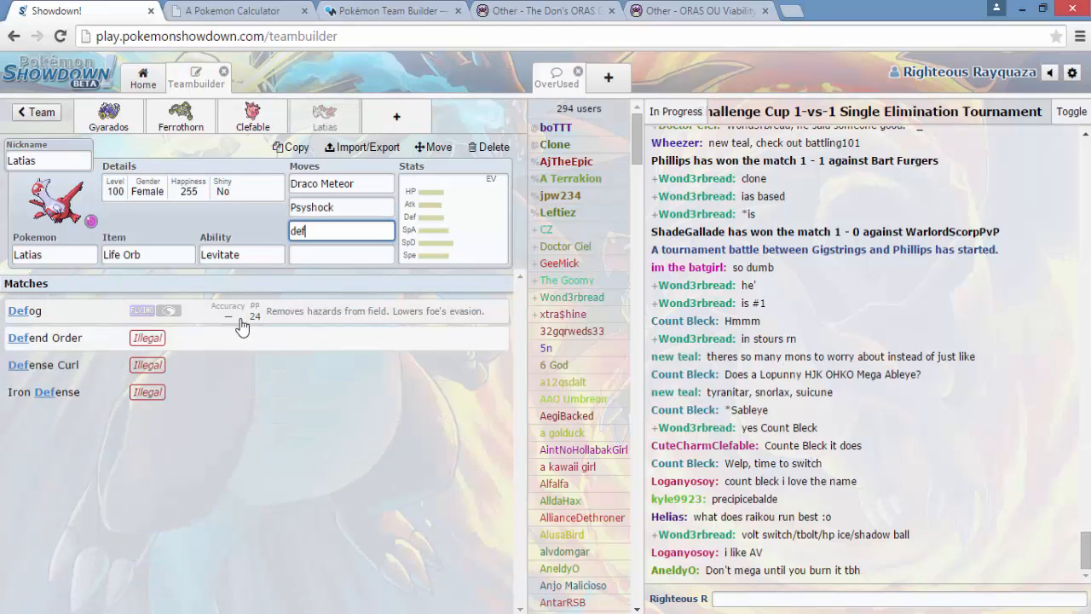
left_click(256, 308)
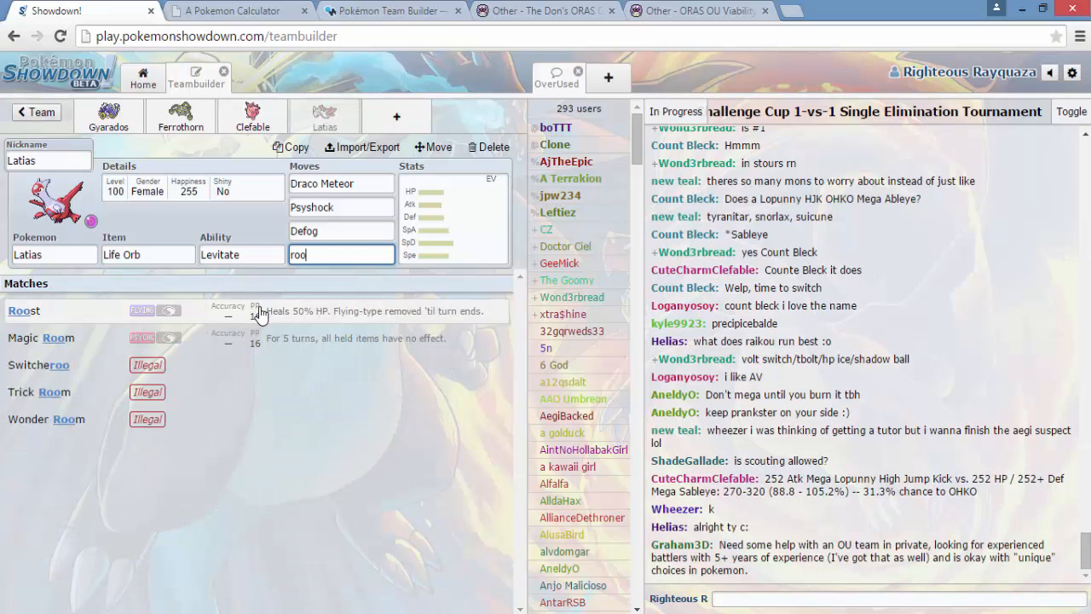
left_click(259, 312)
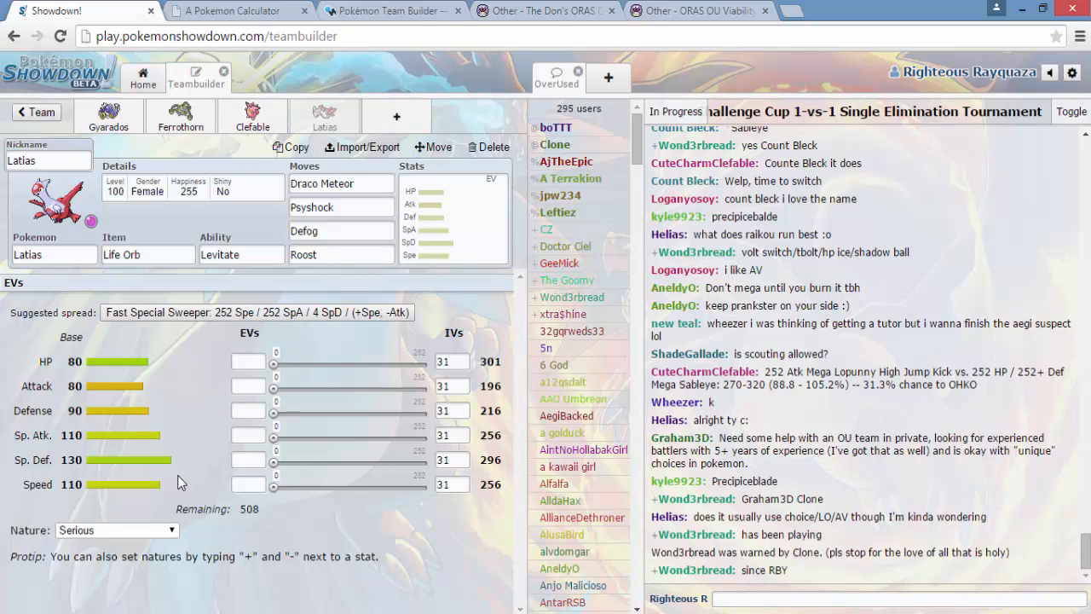
- Give Latias a Timid nature and EVs of 72 HP, 184 Special Attack and 252 Speed
left_click(173, 531)
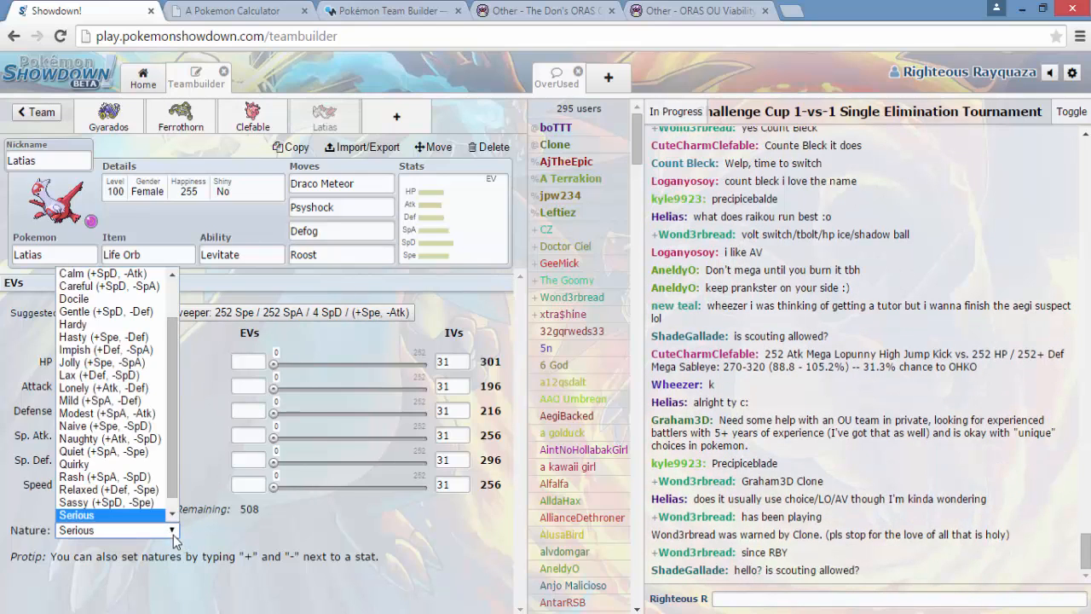
left_click(241, 362)
type("72")
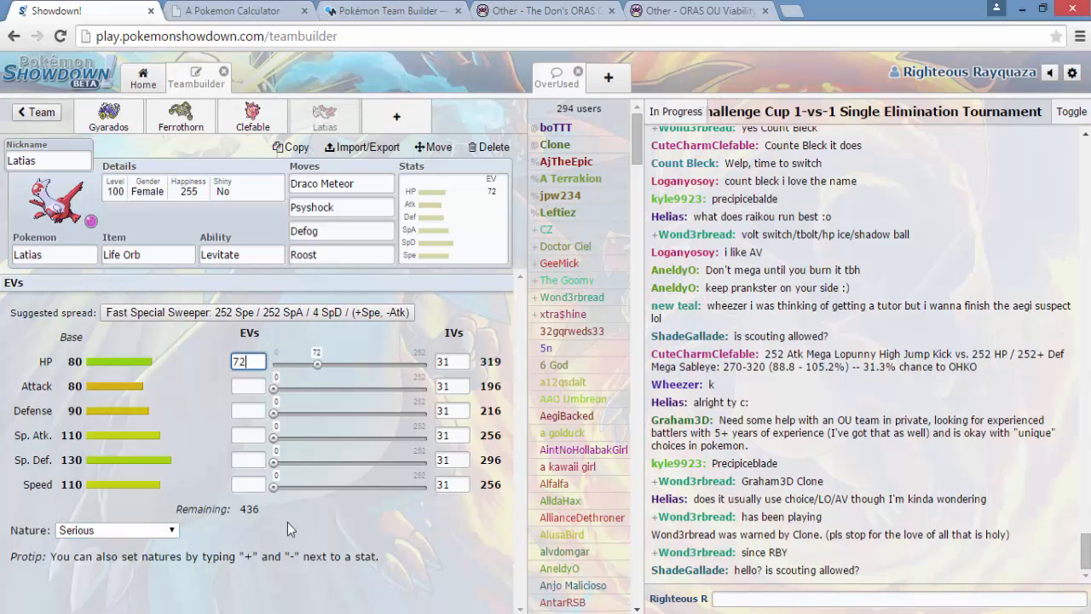
left_click(247, 484)
type("252")
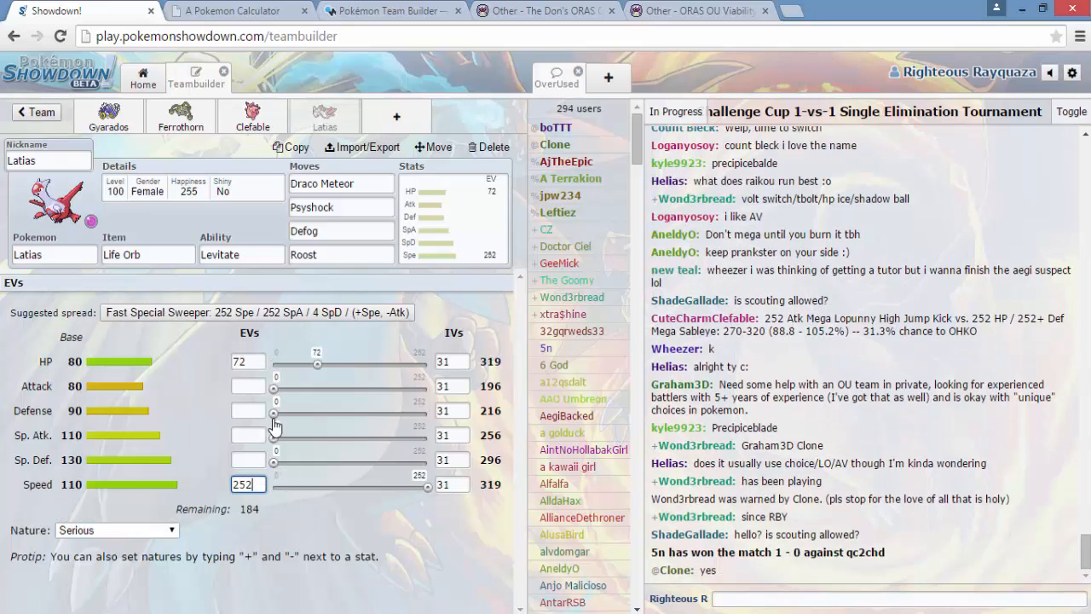
left_click_drag(274, 437, 465, 454)
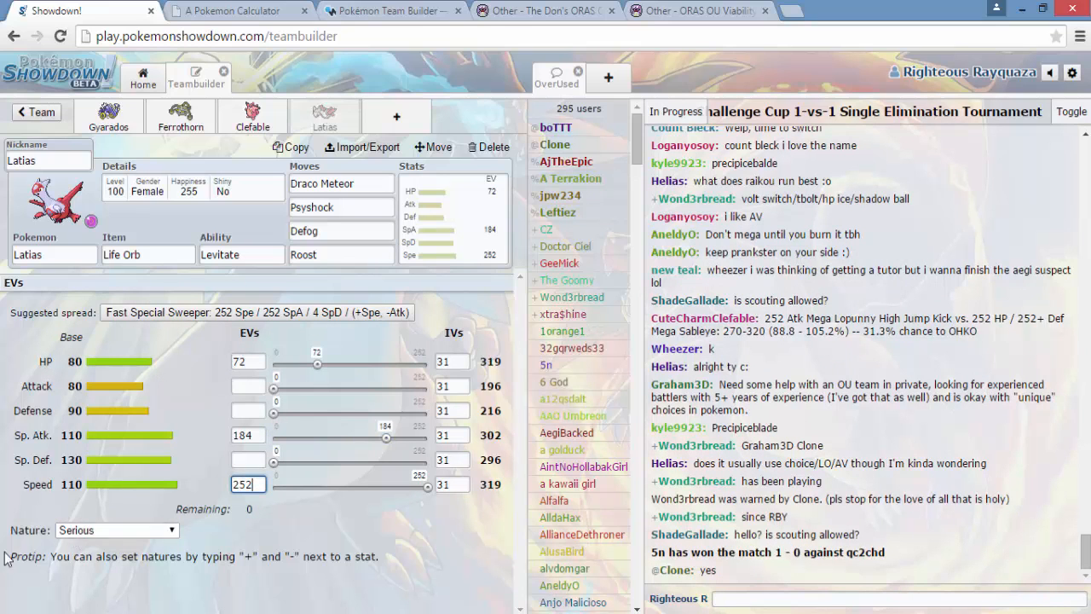
left_click(130, 530)
scroll(128, 503, "down", 1)
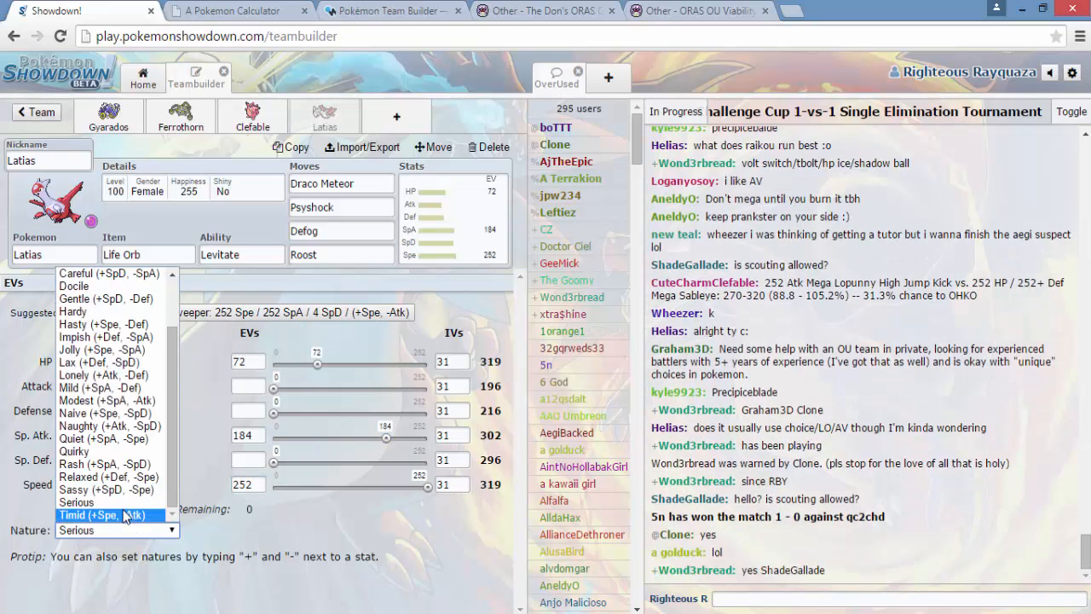
left_click(125, 515)
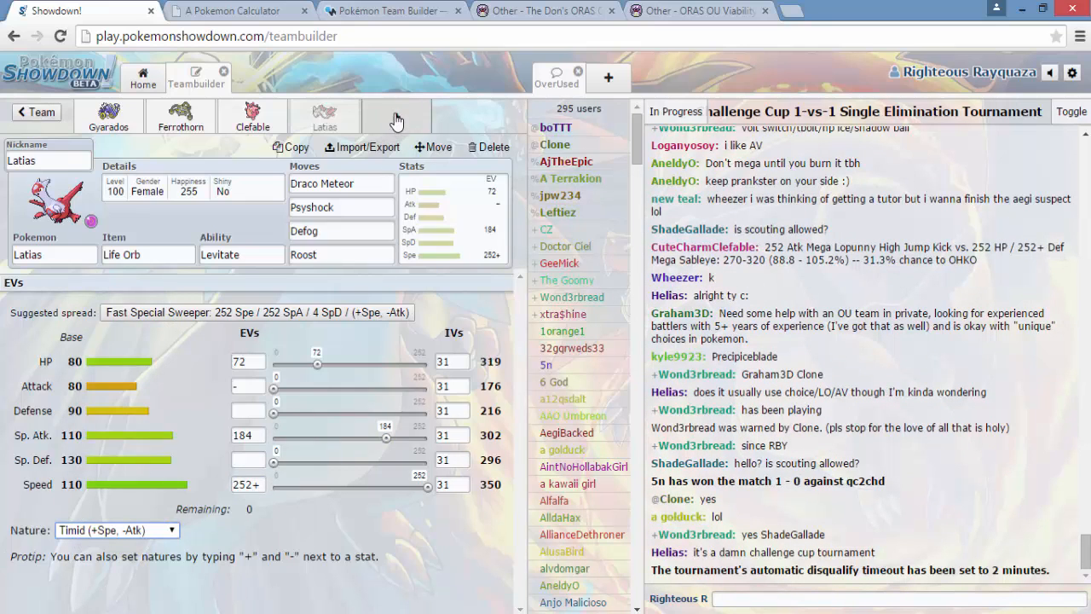
- Consult the S and A Rank Pokémon in the Smogon viability thread and add Hippowdon as the fifth team member
left_click(397, 116)
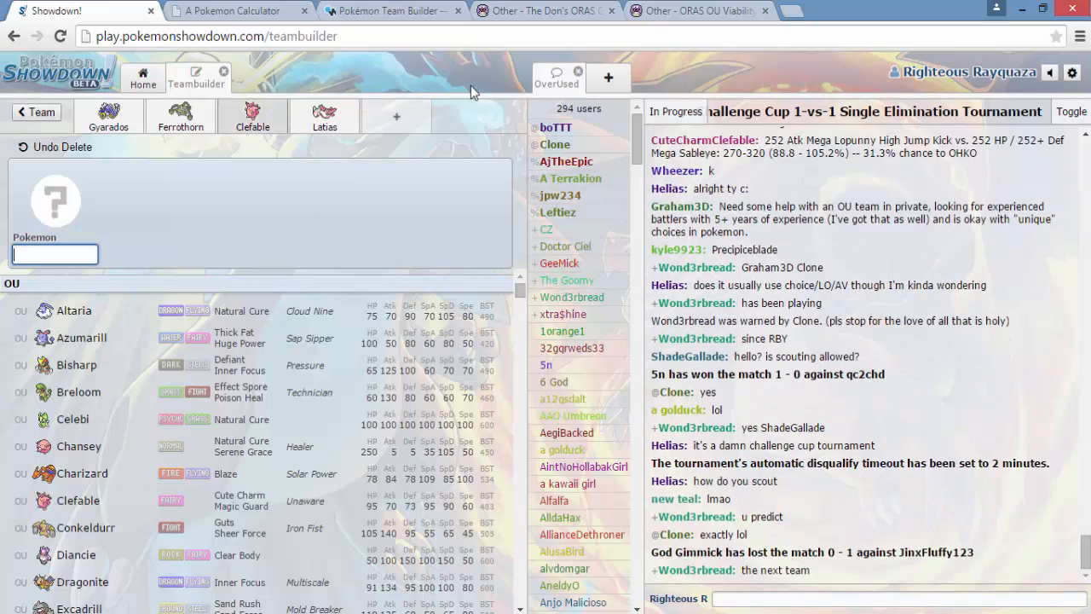
left_click(672, 13)
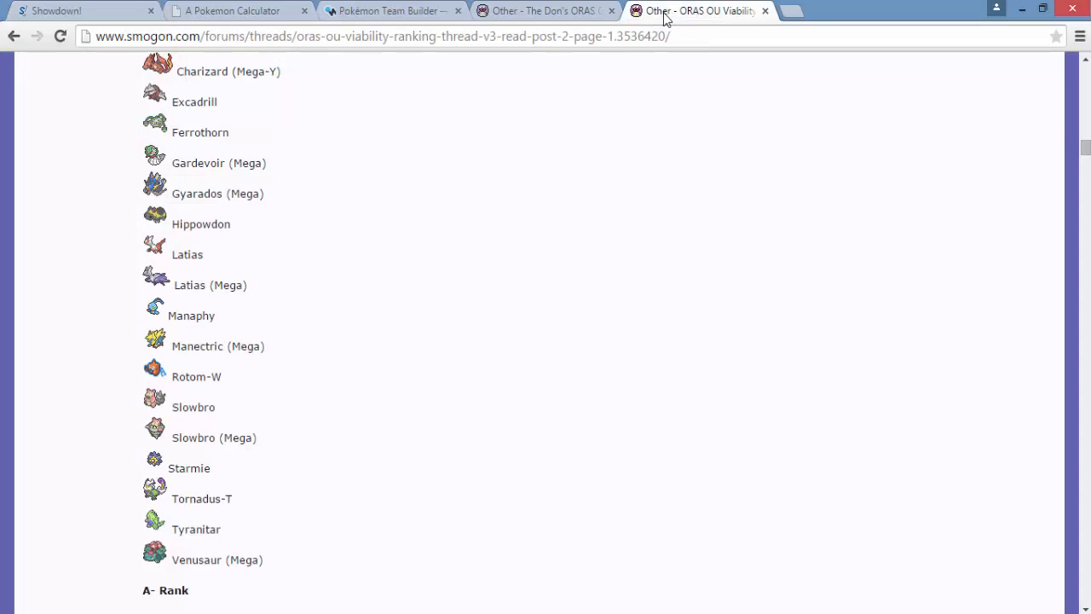
scroll(380, 367, "up", 2)
scroll(379, 368, "up", 9)
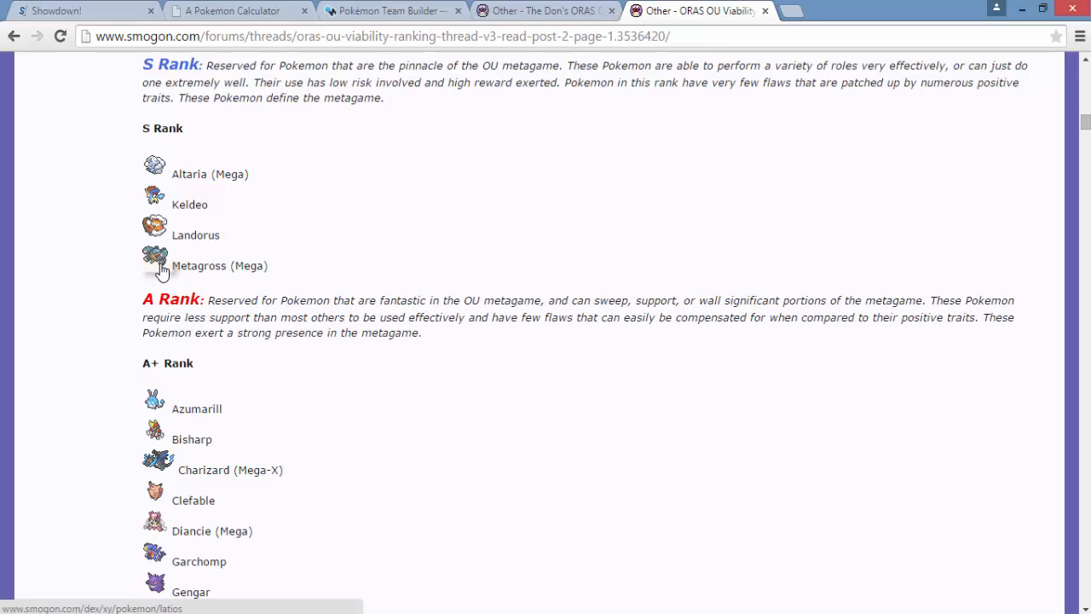
scroll(162, 271, "down", 1)
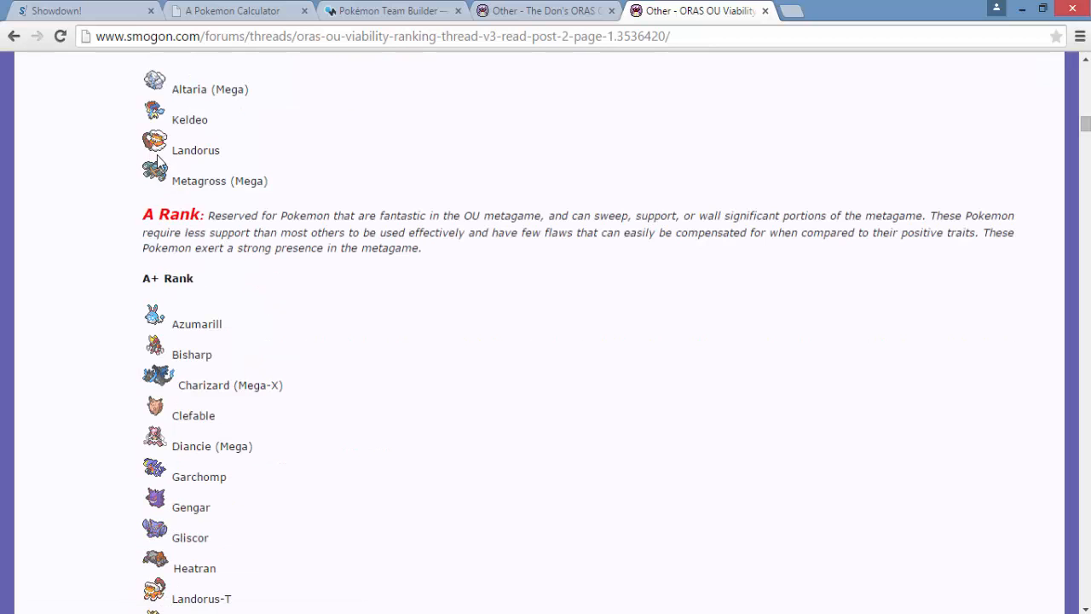
left_click(119, 11)
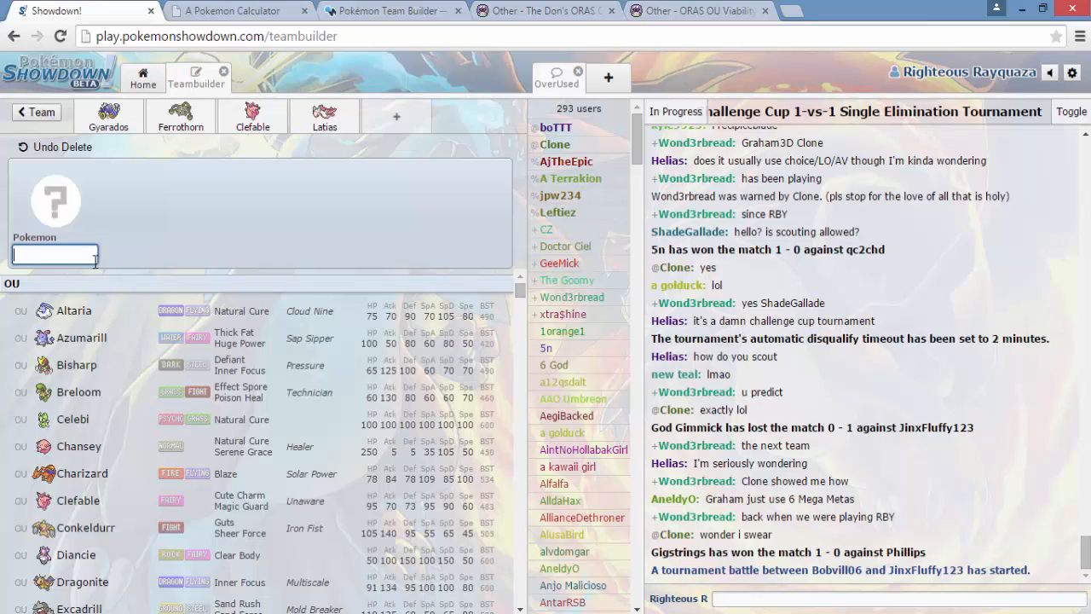
left_click(95, 262)
type("hipp")
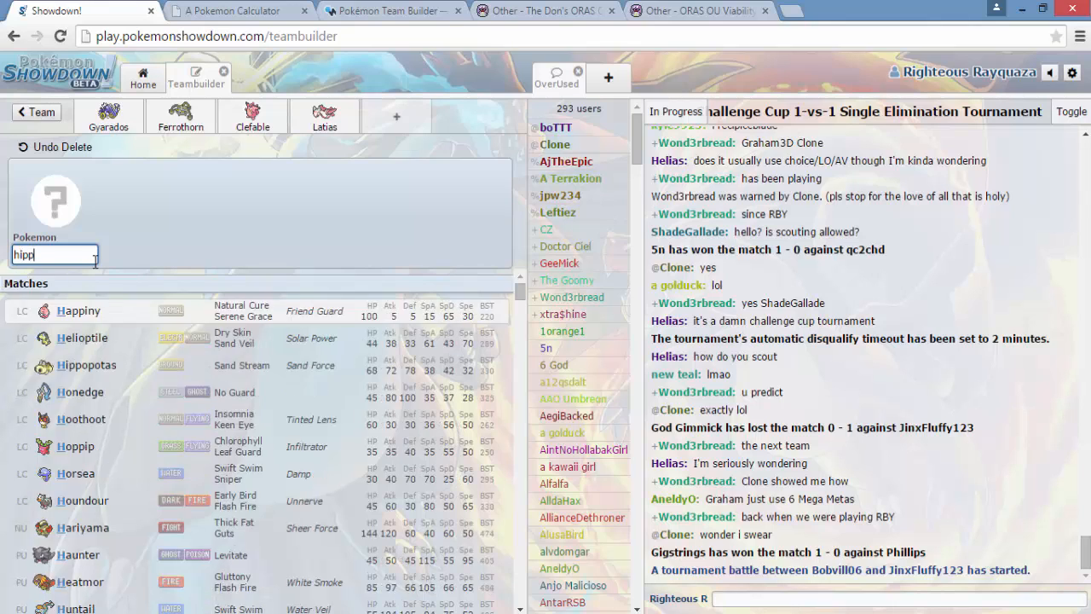
left_click(132, 345)
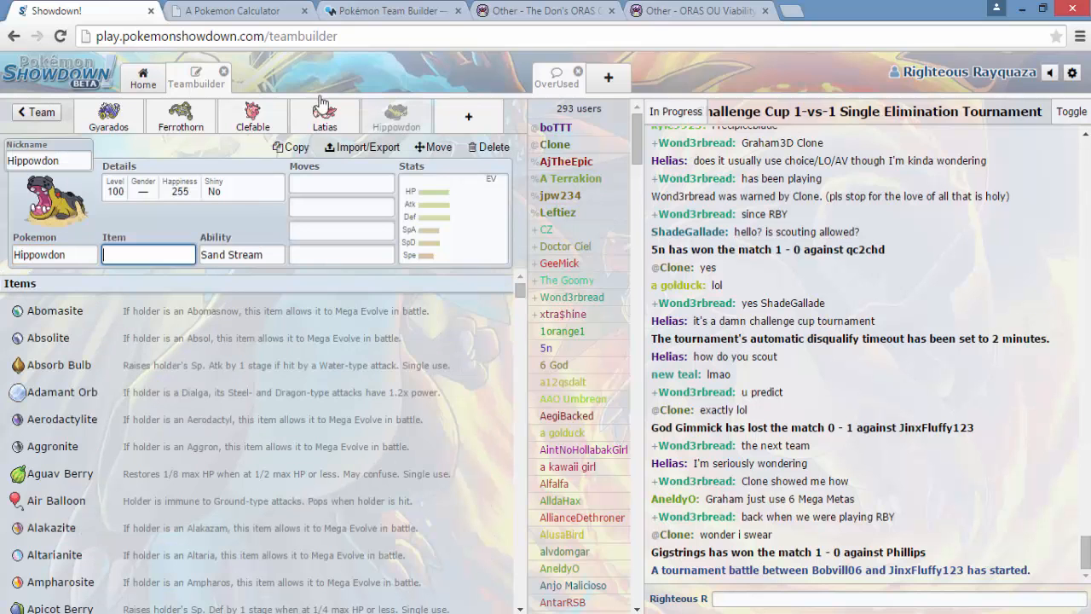
- Give Hippowdon Leftovers as its item and Sand Force as its ability
left_click(682, 10)
scroll(297, 252, "up", 2)
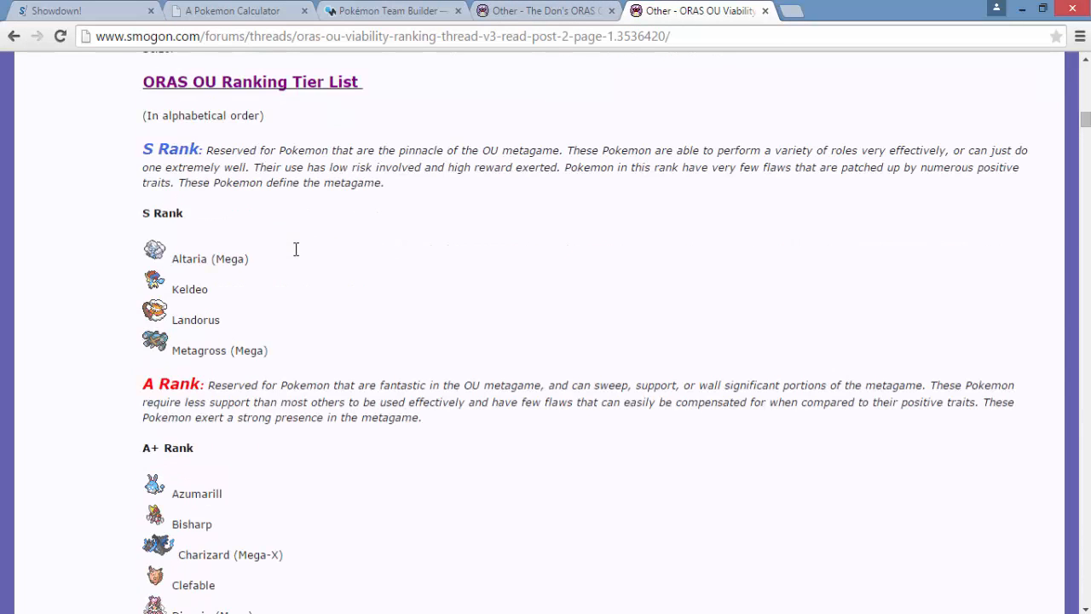
left_click(68, 11)
type("lef")
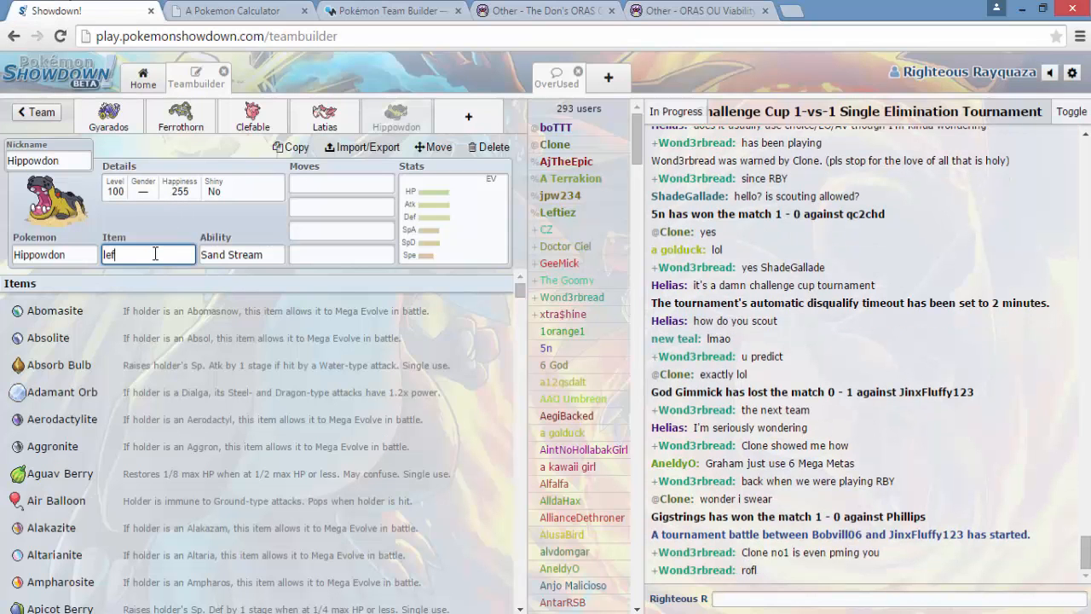
type("t")
left_click(144, 312)
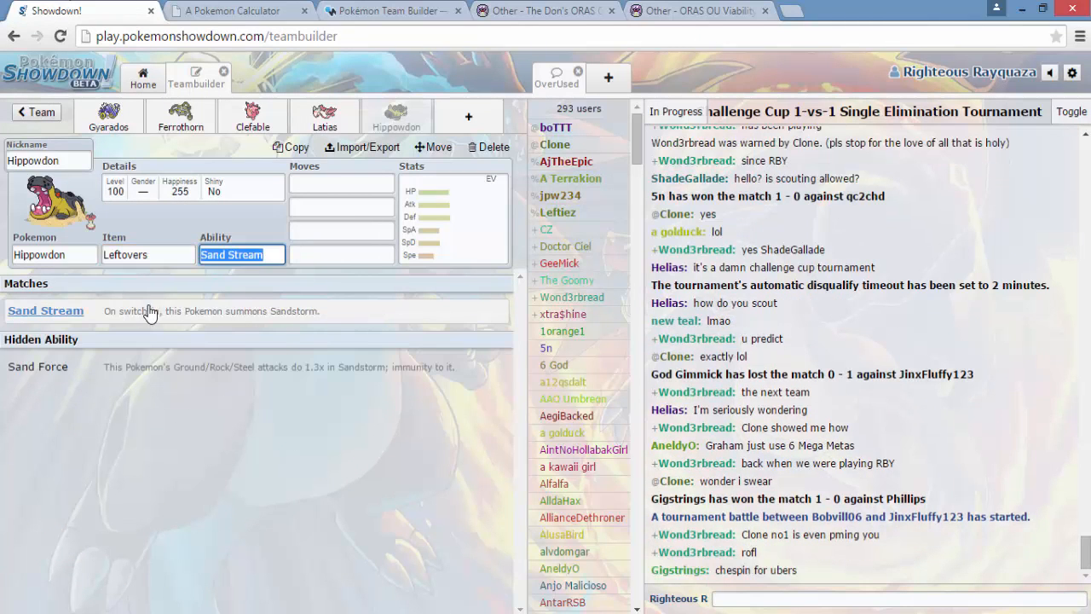
left_click(203, 367)
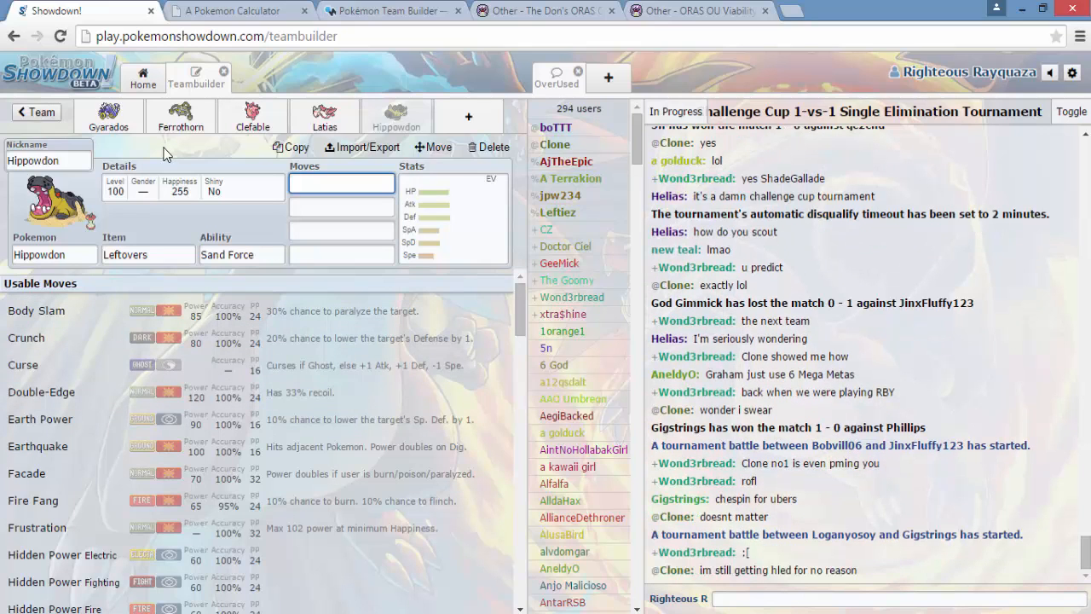
- Set Hippowdon's first three moves to Slack Off, Stealth Rock and Earthquake
type("salck")
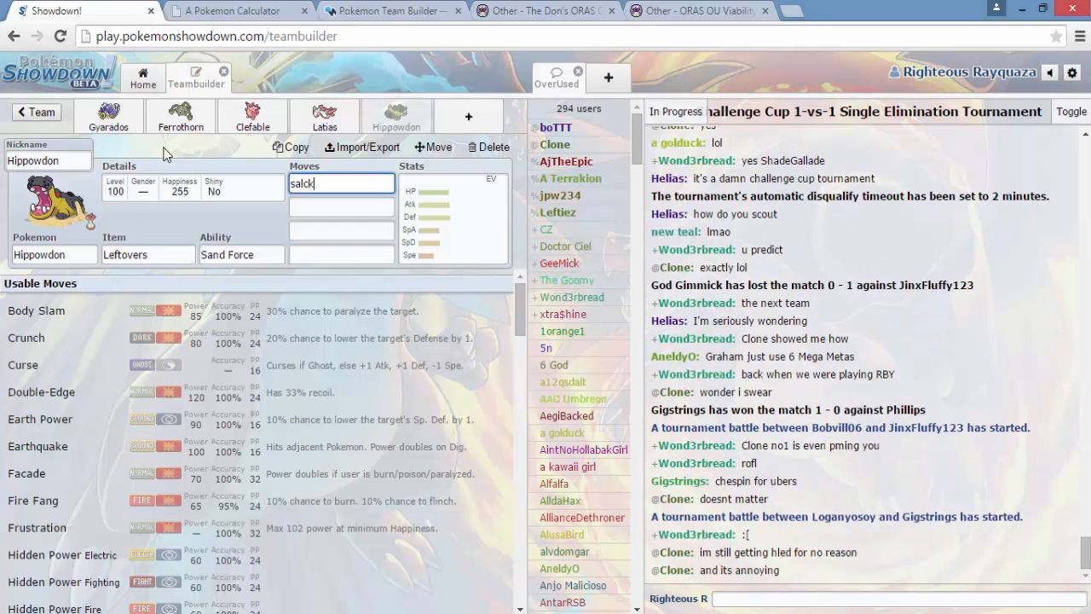
key("BackSpace")
key("BackSpace")
key("BackSpace")
key("BackSpace")
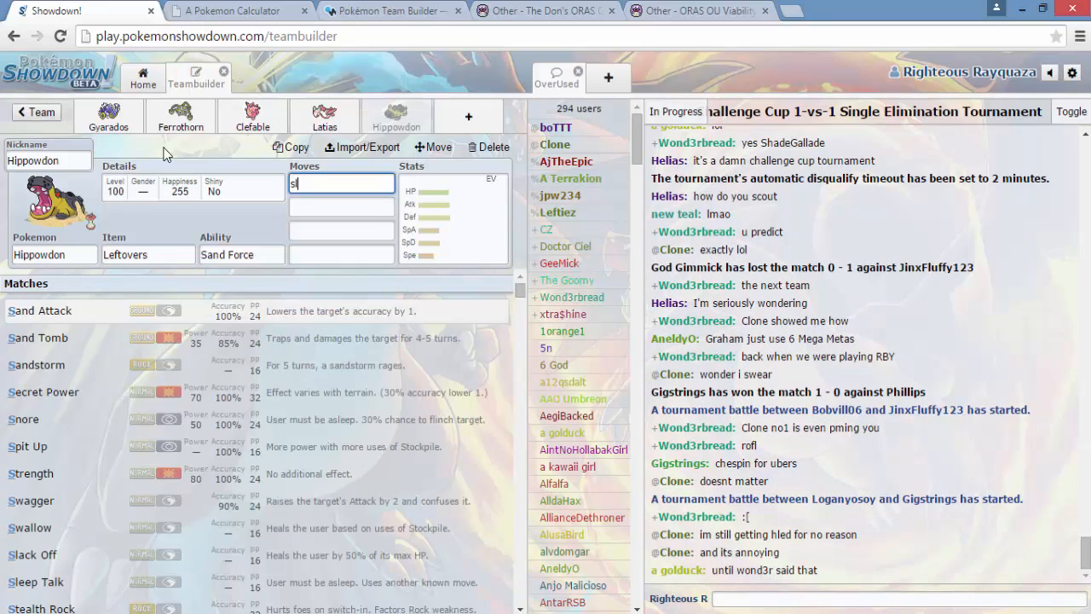
type("lack")
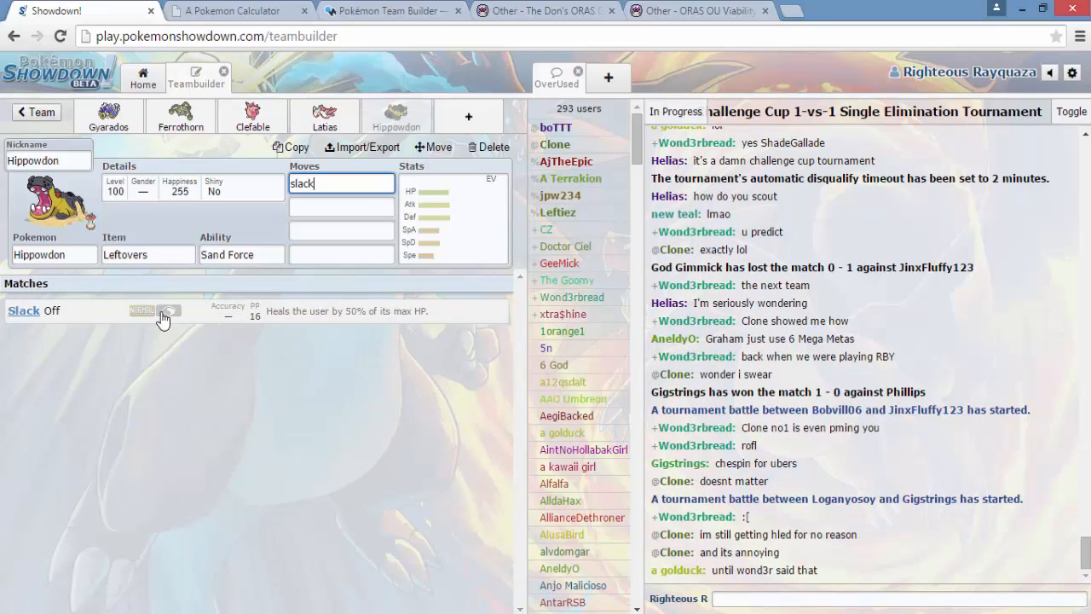
left_click(162, 314)
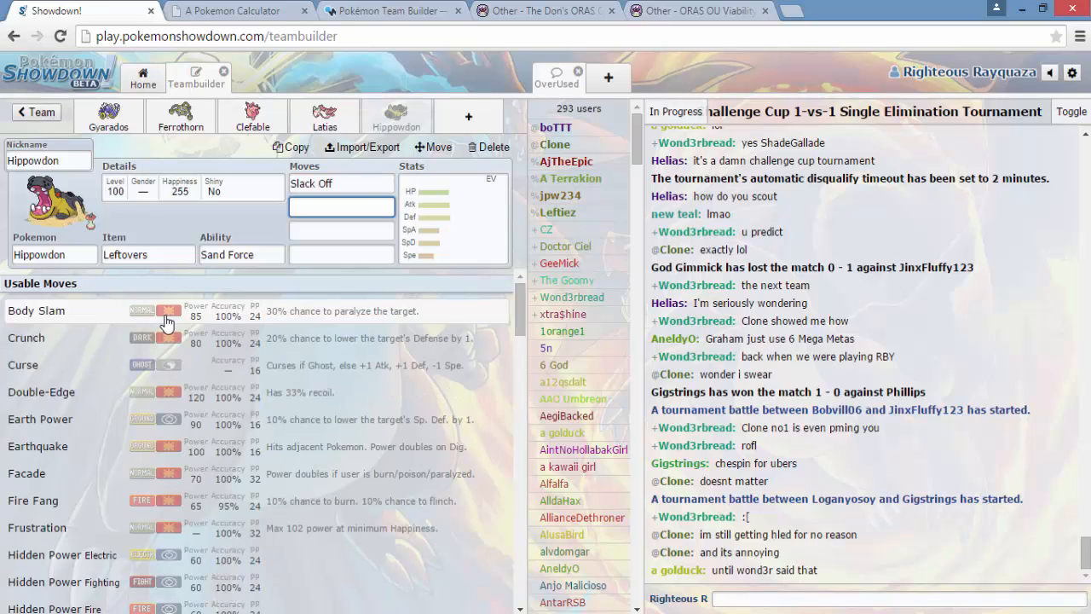
type("steal")
type("th")
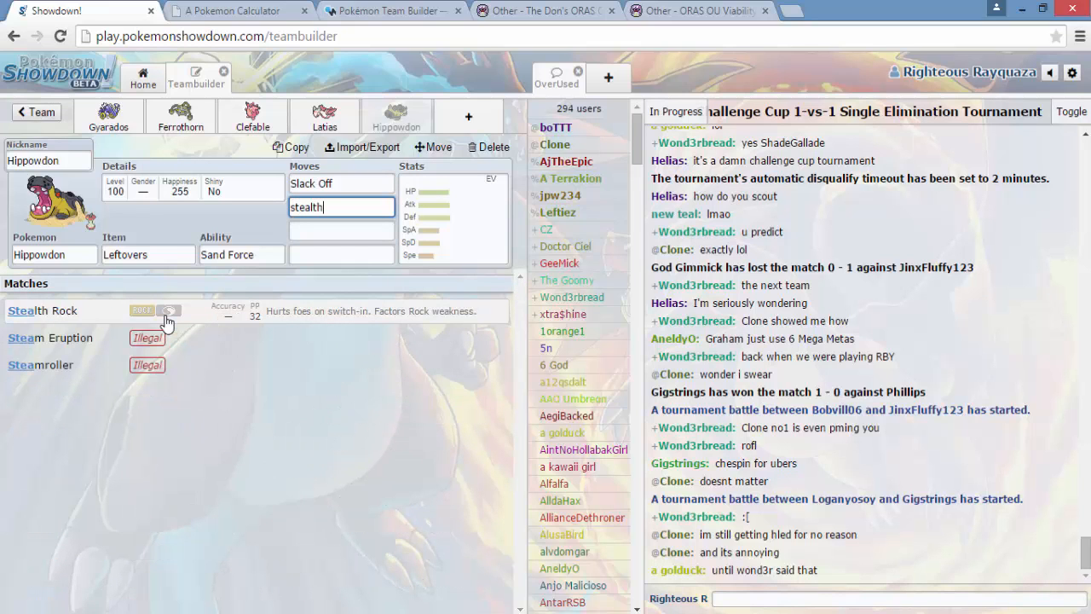
key("Return")
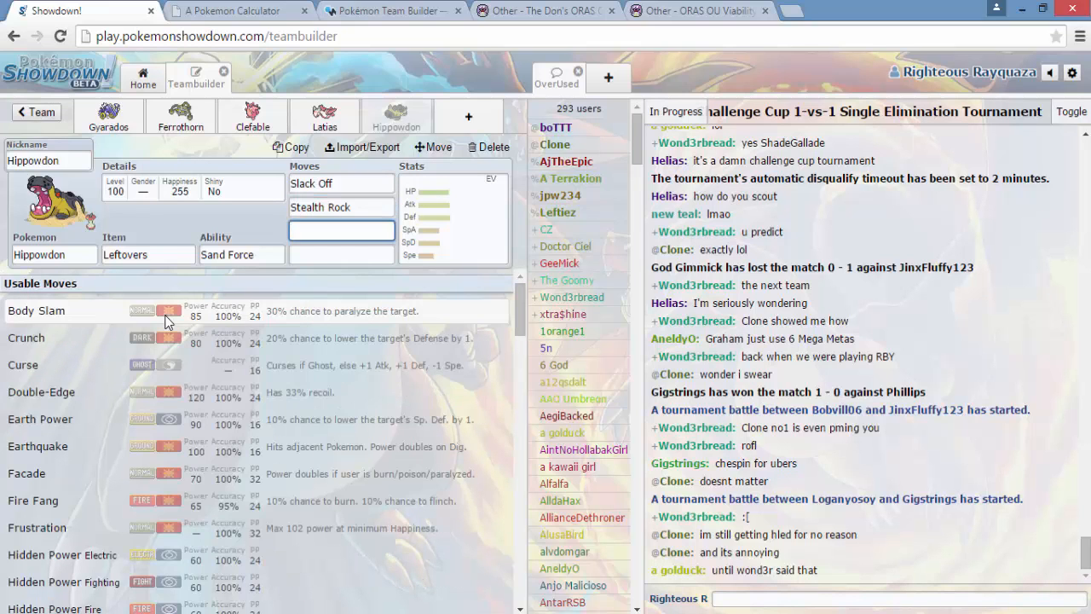
type("e")
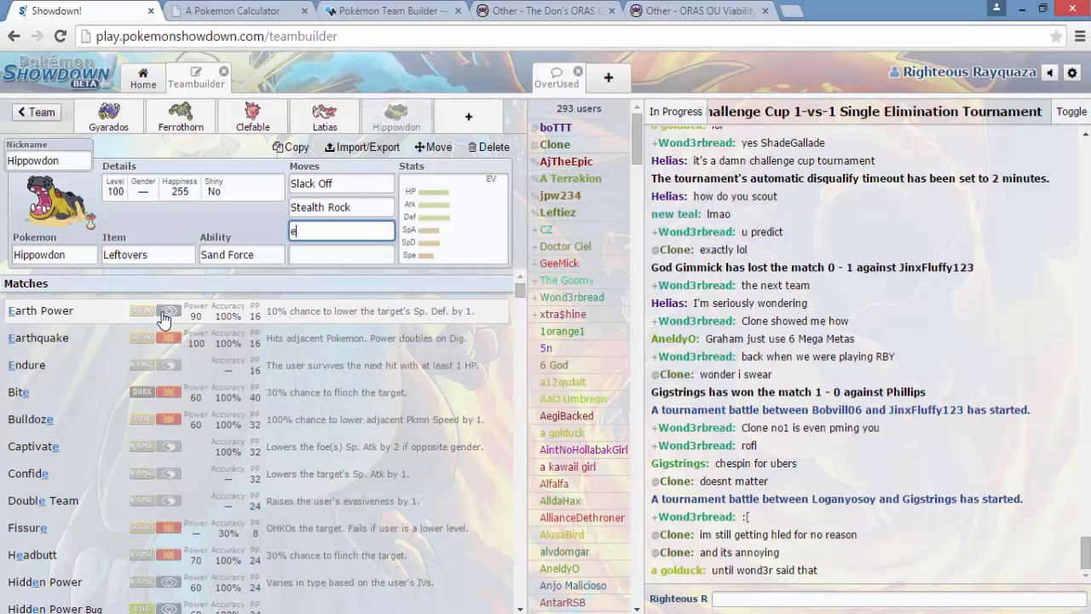
left_click(167, 340)
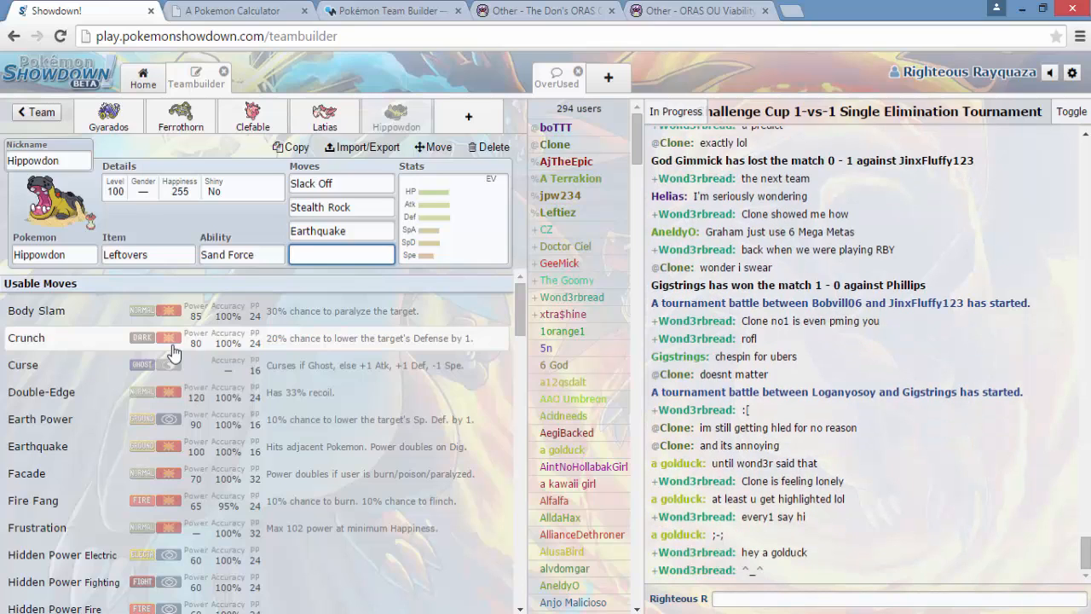
- Review the S, A+, A and A- Rank Pokémon in the Smogon ORAS OU viability ranking thread
left_click(694, 11)
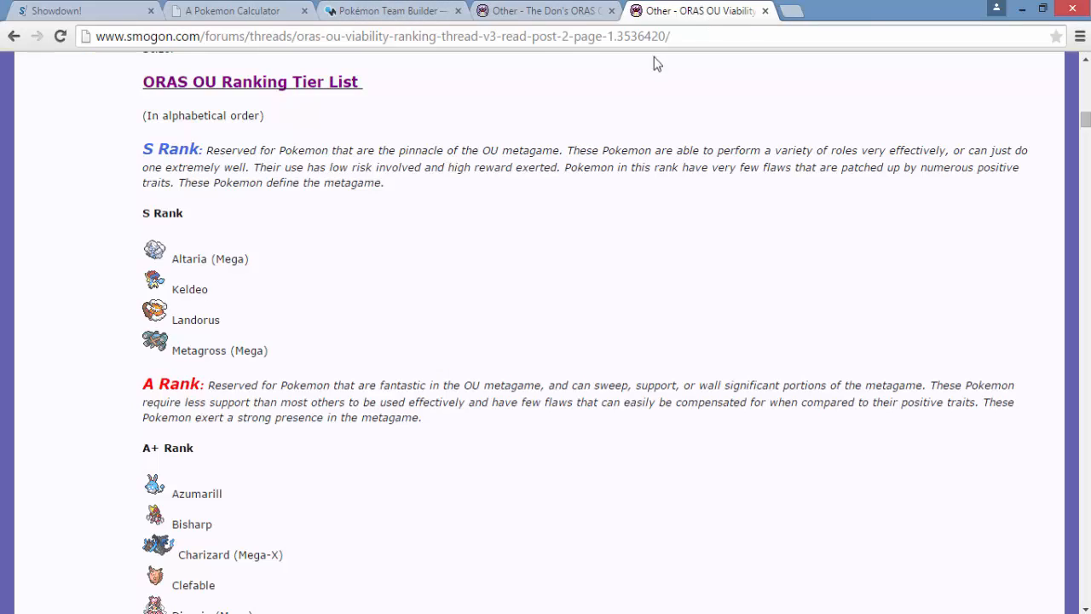
scroll(350, 279, "down", 2)
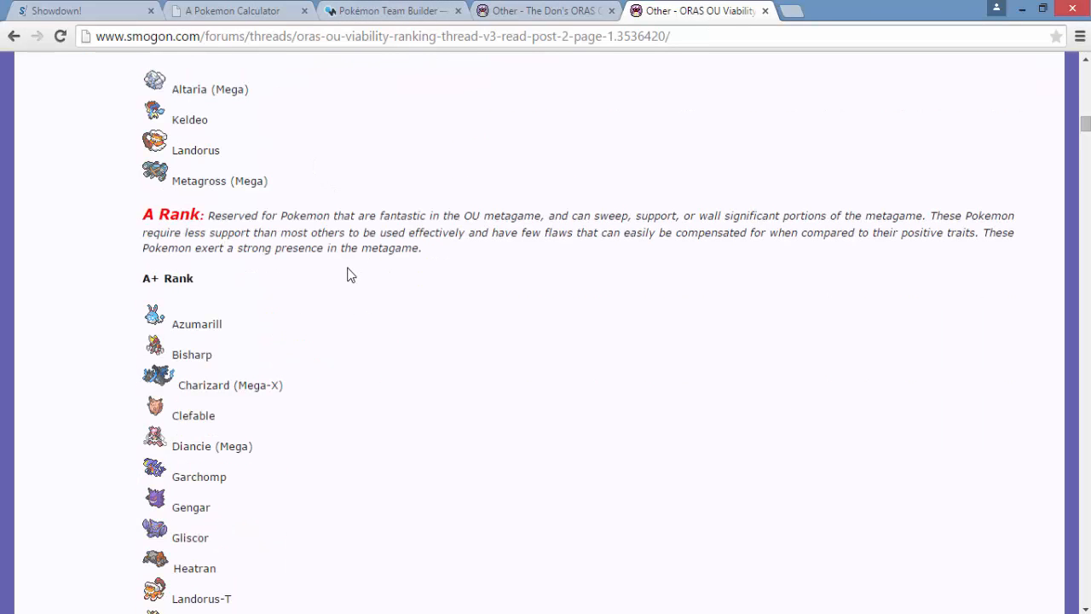
left_click(51, 10)
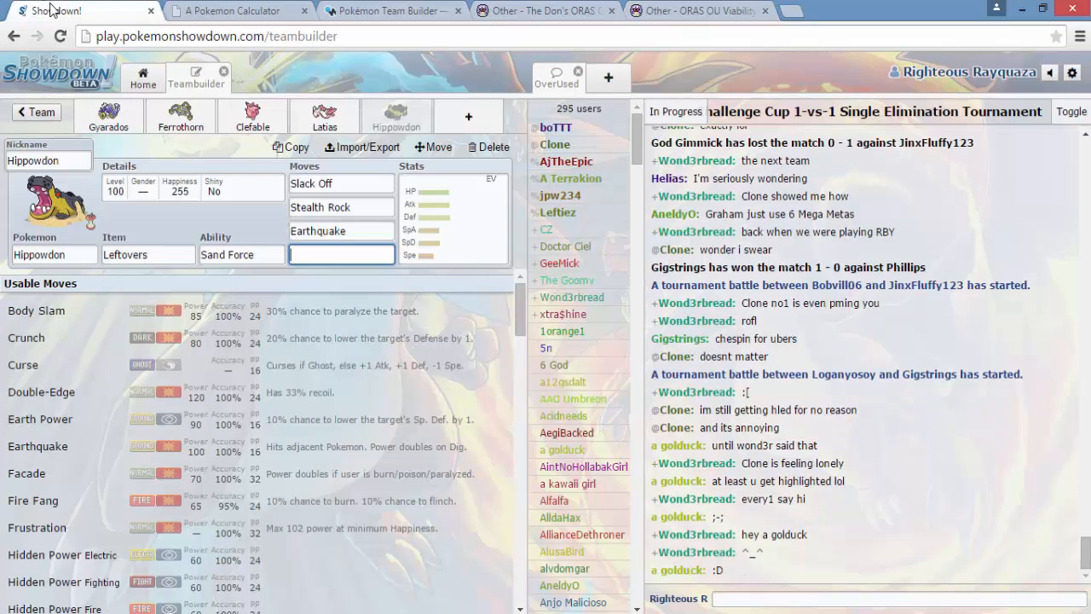
left_click(667, 7)
scroll(429, 277, "down", 2)
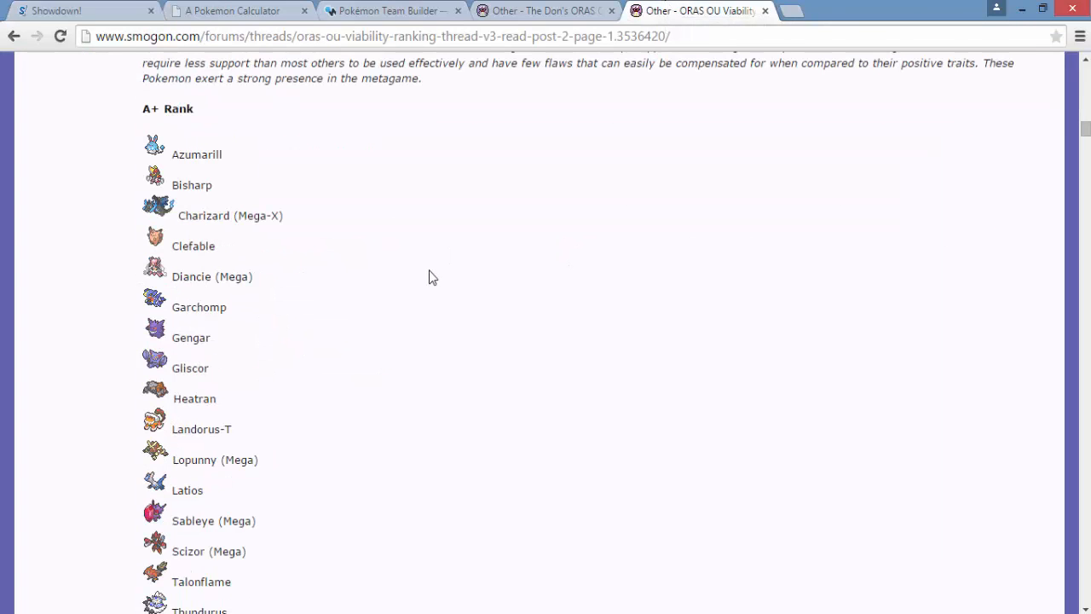
scroll(426, 275, "down", 1)
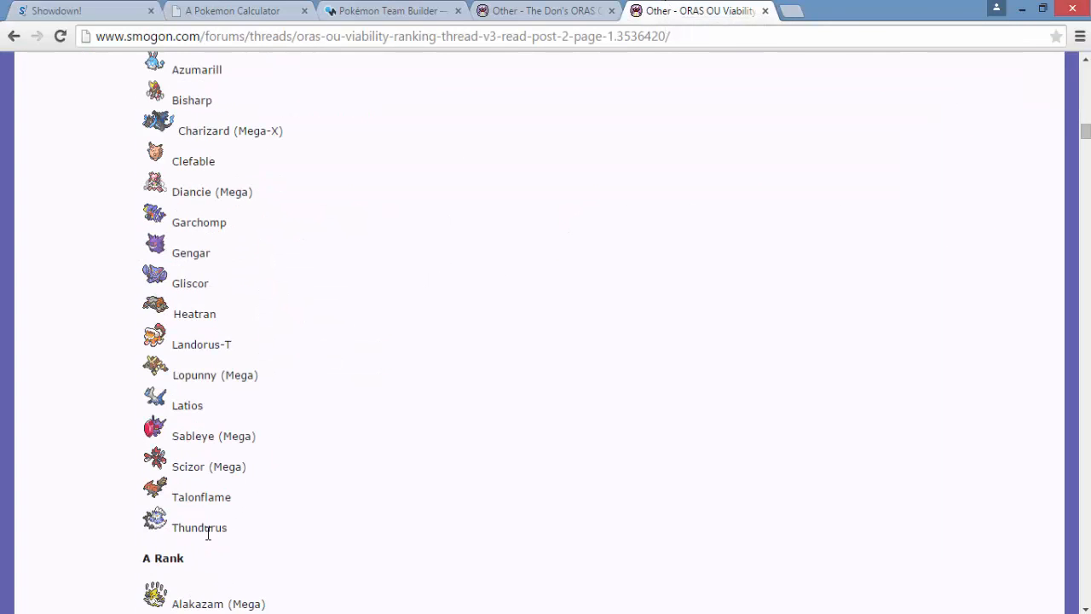
scroll(321, 294, "up", 4)
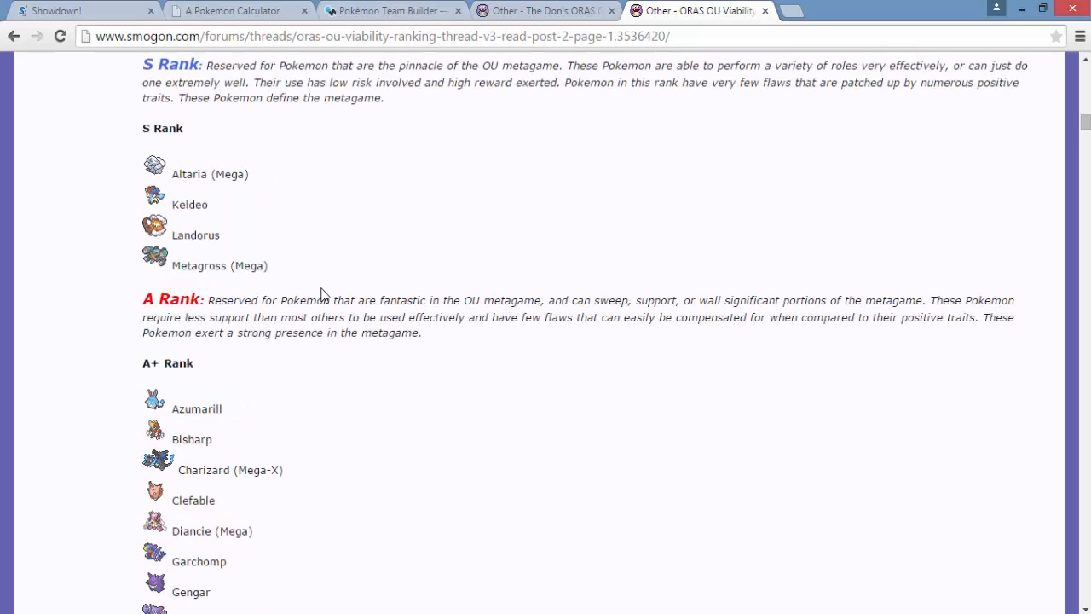
scroll(321, 294, "down", 6)
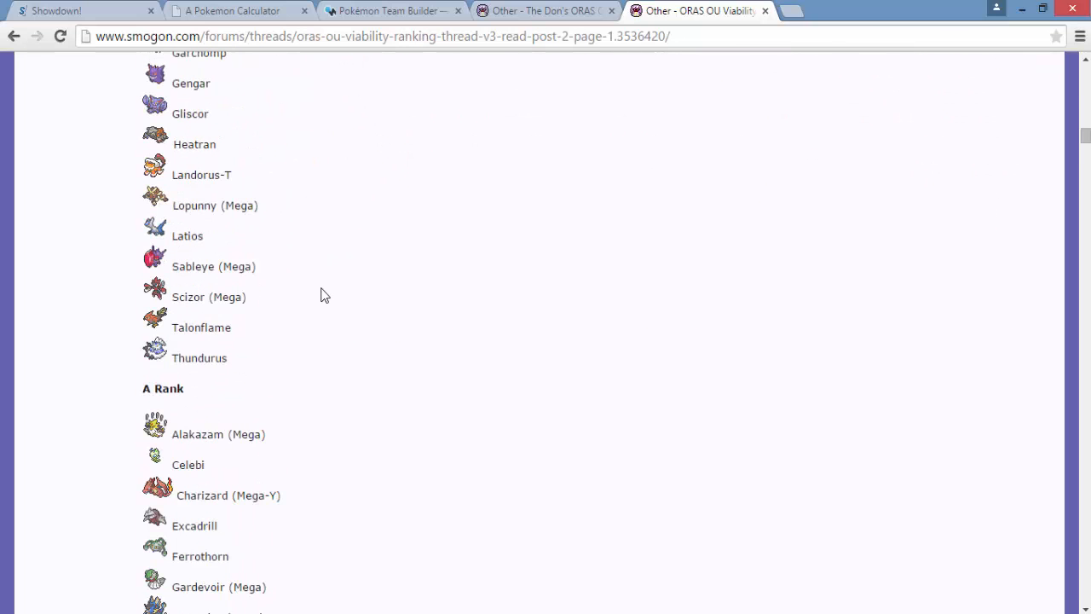
scroll(321, 294, "down", 4)
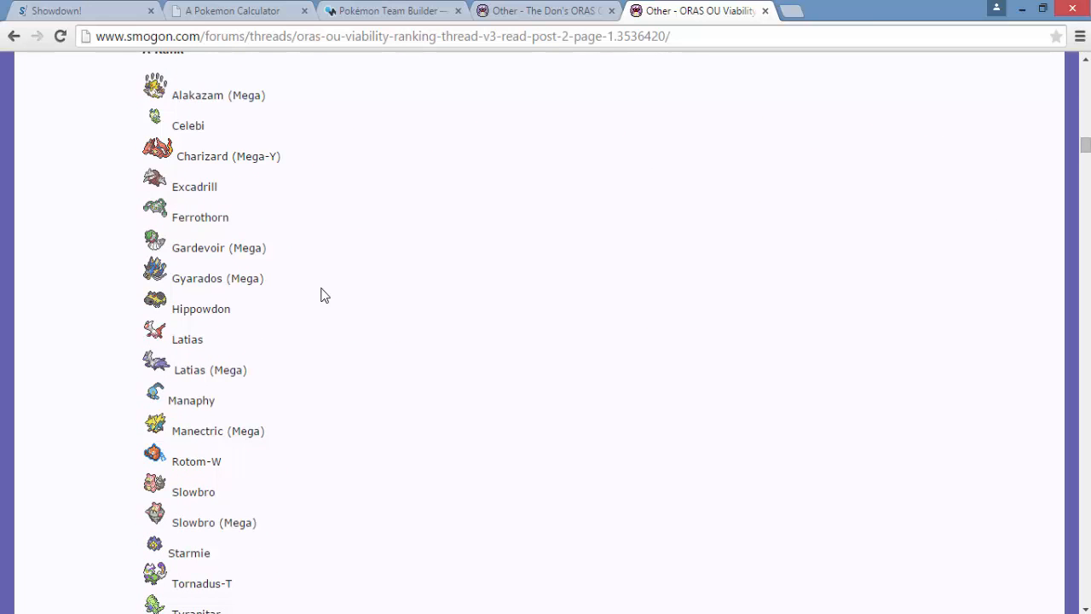
scroll(321, 294, "down", 2)
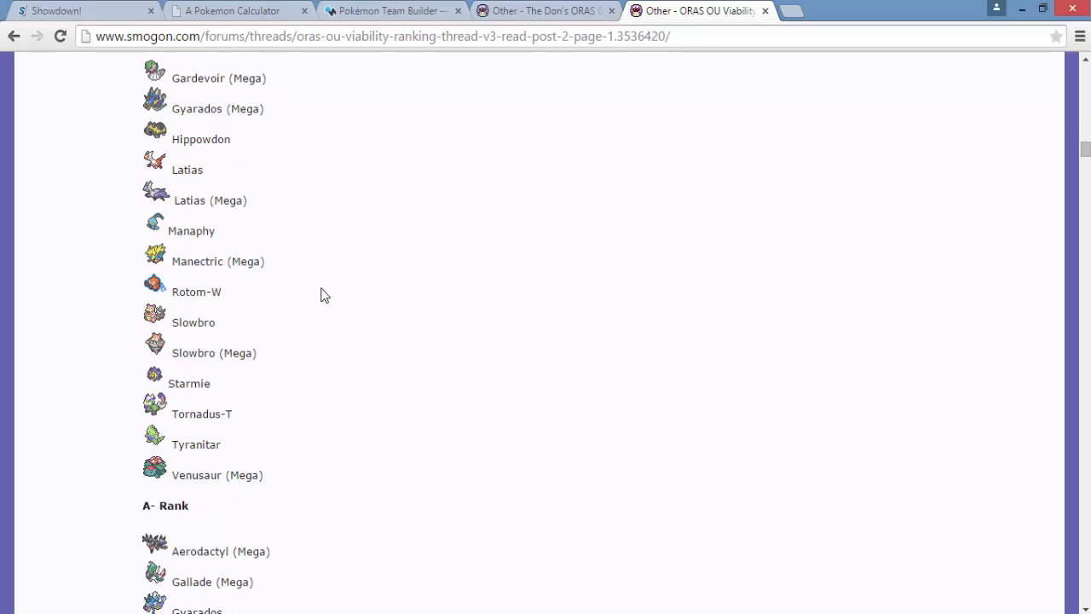
scroll(324, 295, "down", 5)
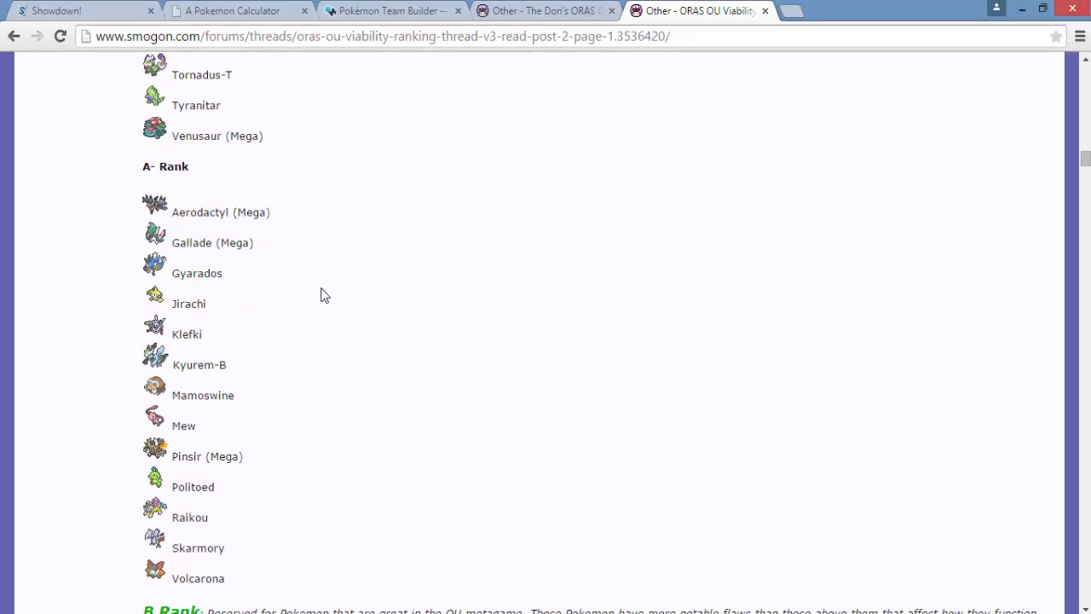
scroll(321, 294, "down", 1)
scroll(290, 303, "up", 10)
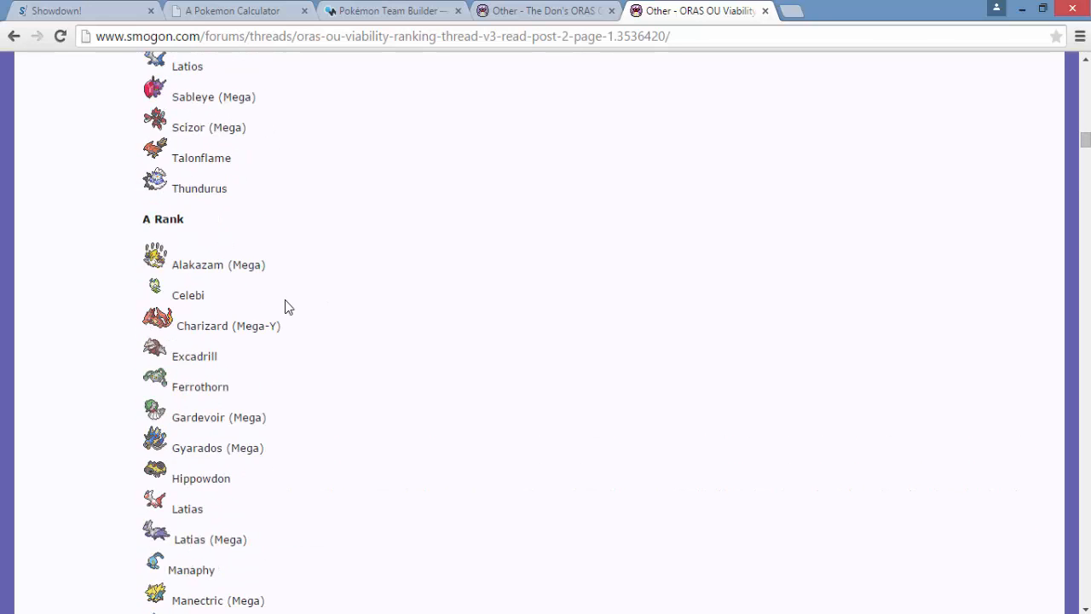
- Return to the Showdown teambuilder and set Hippowdon's fourth move to Rock Slide
left_click(86, 10)
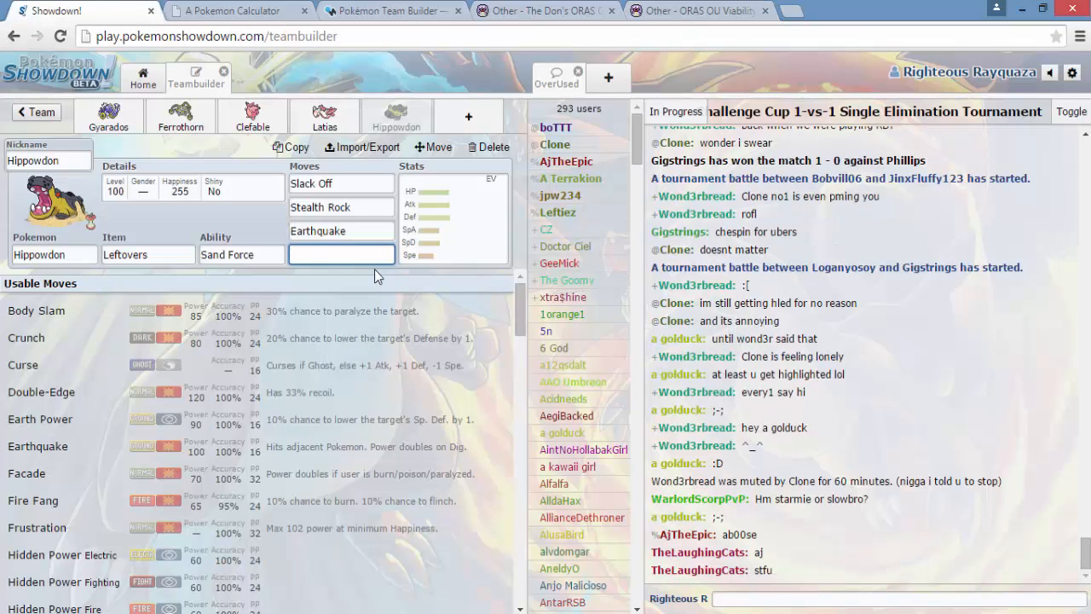
type("rock")
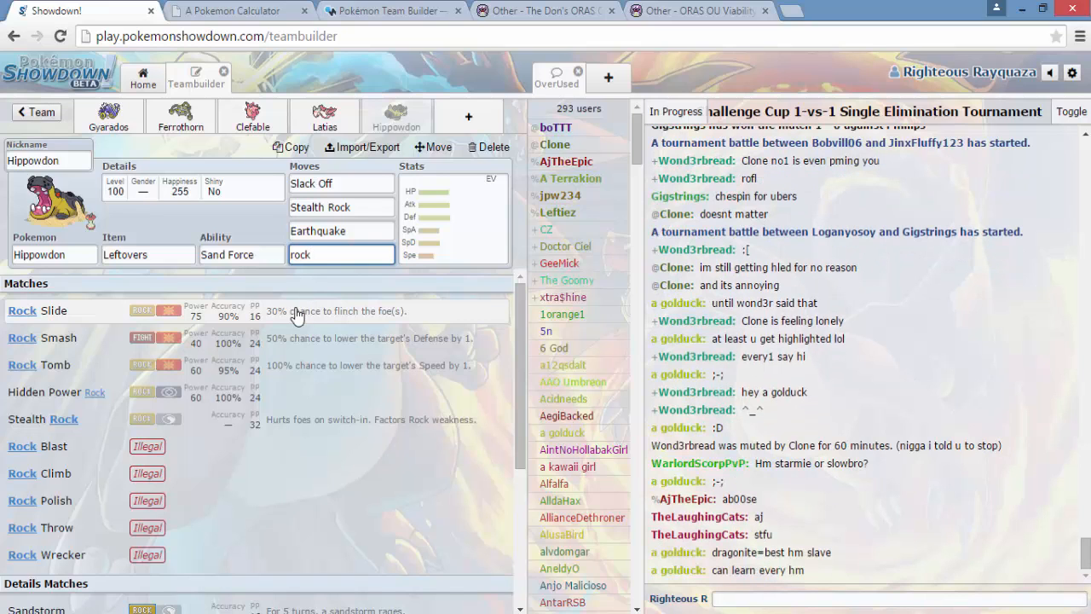
left_click(296, 314)
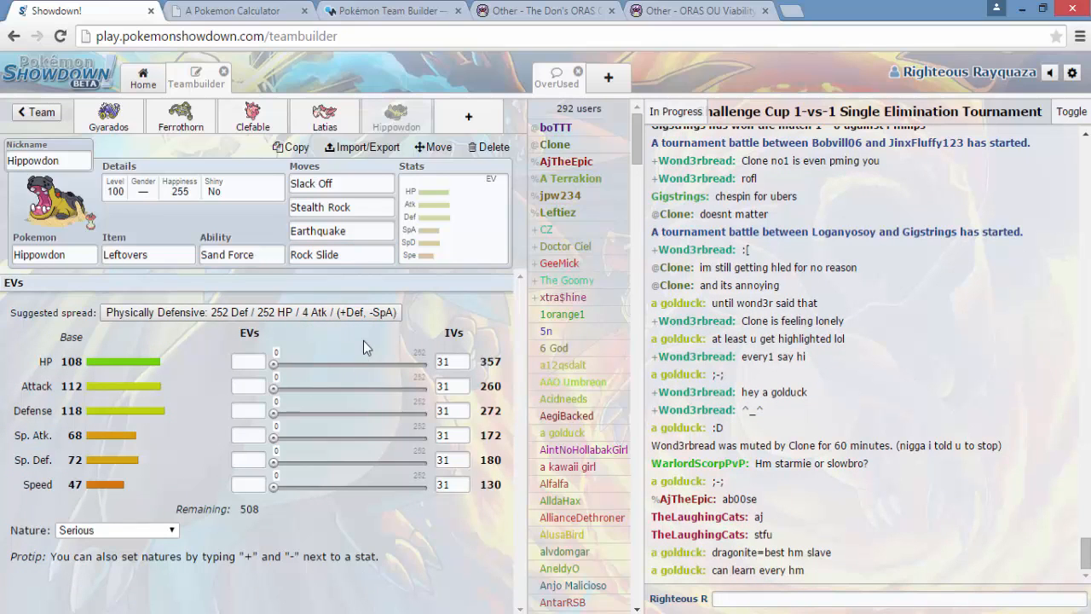
- Give Hippowdon an Impish nature and EVs of 252 HP, 4 Attack, 112 Defense and 140 Special Defense
left_click(173, 532)
scroll(119, 422, "up", 2)
scroll(119, 409, "down", 2)
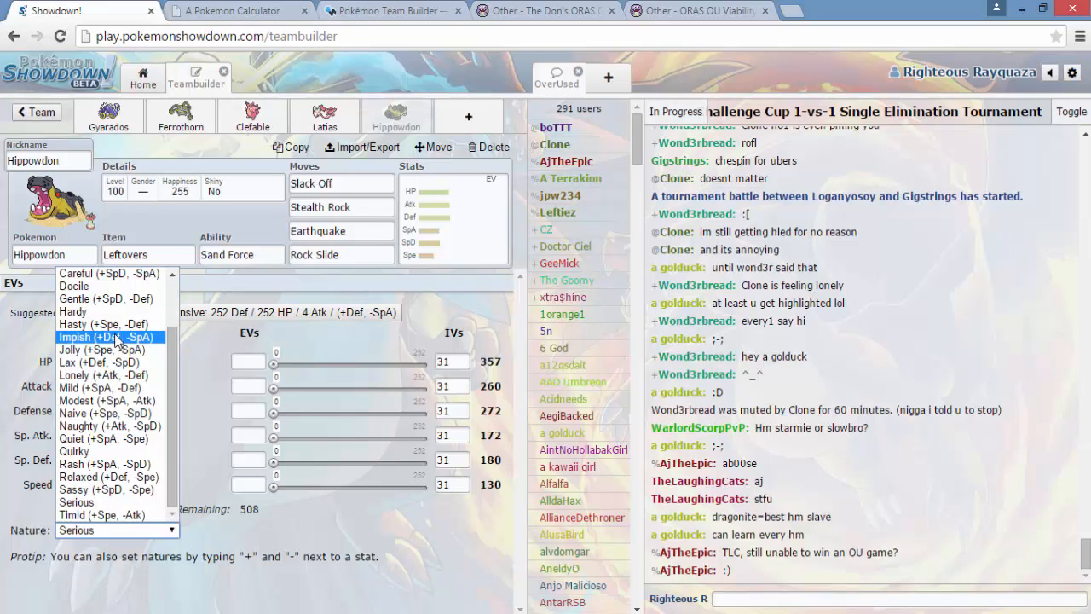
left_click(117, 337)
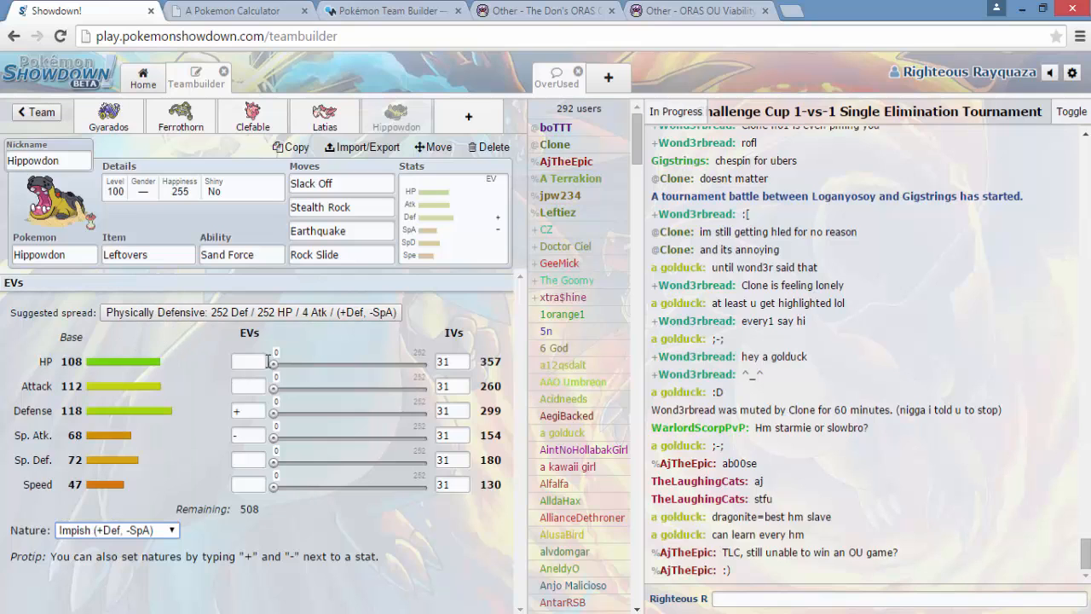
left_click_drag(273, 364, 313, 364)
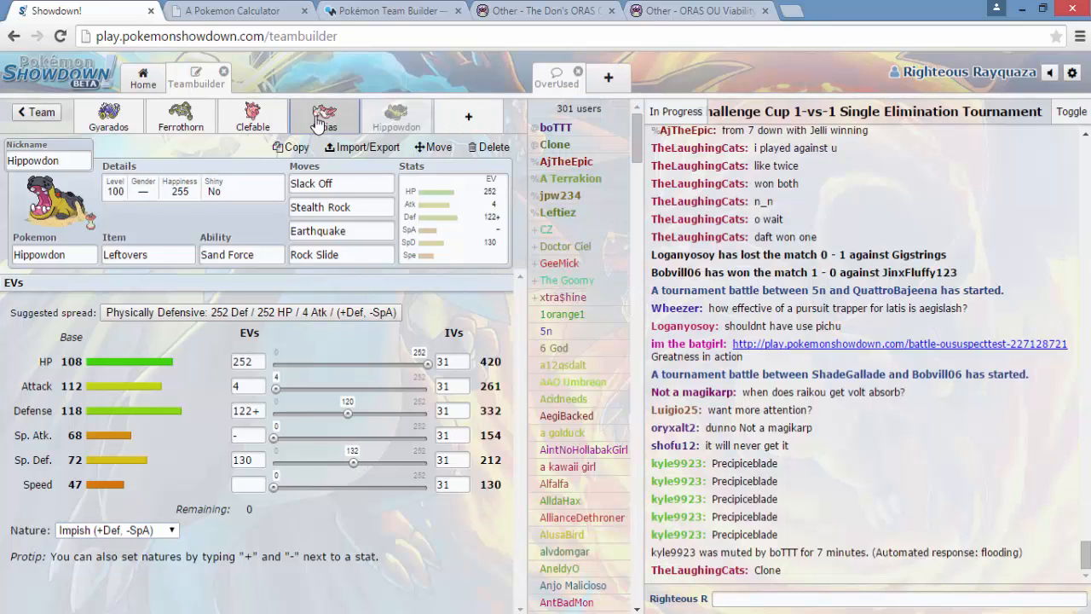
- Set the Attack IV to 0 for both Latias and Clefable
left_click(324, 118)
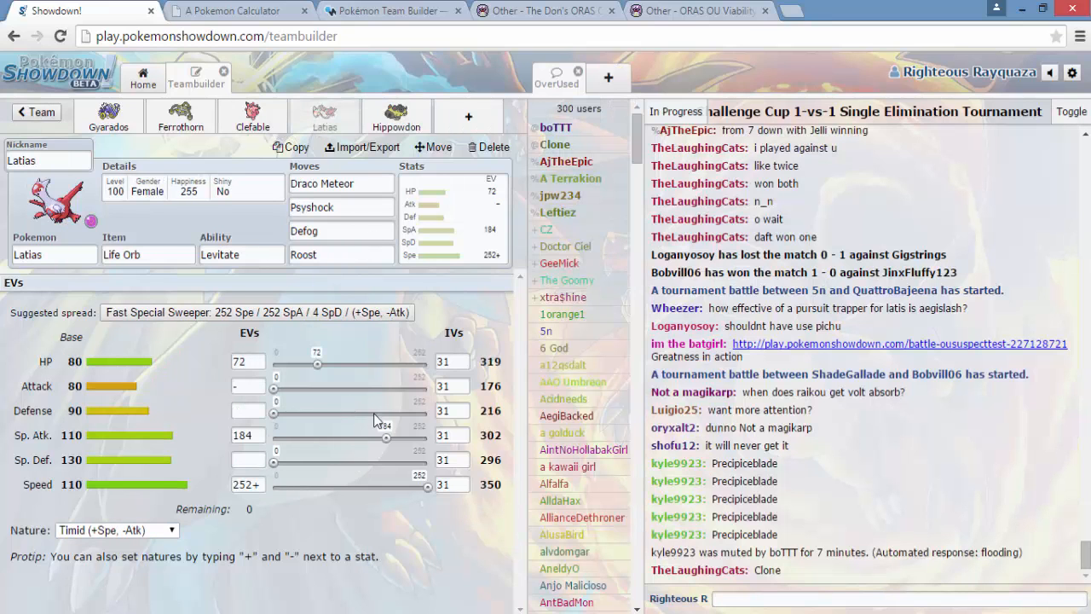
double_click(452, 386)
type("0")
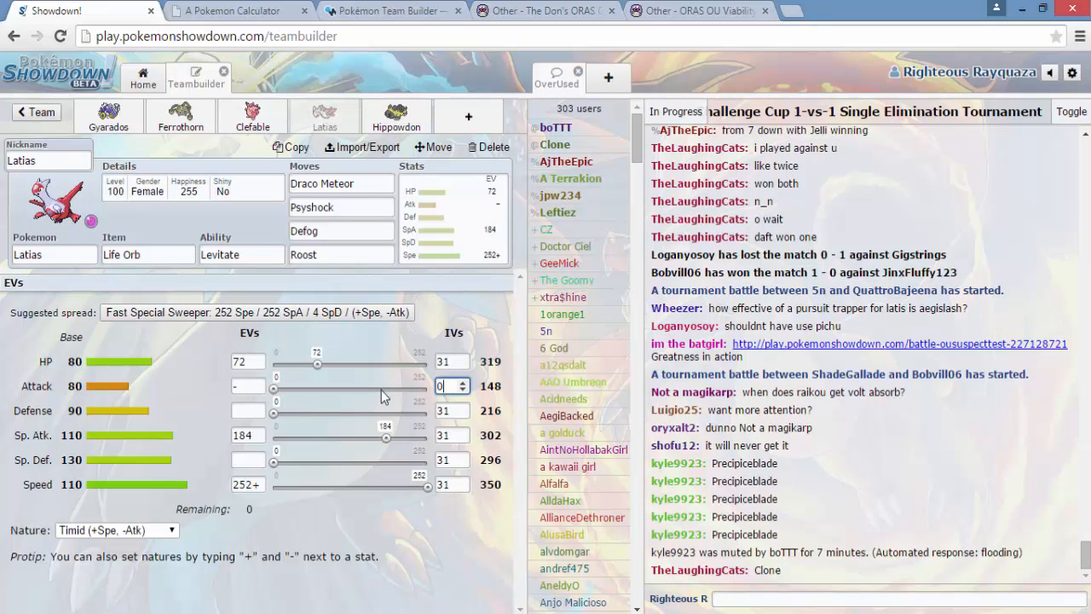
left_click(252, 117)
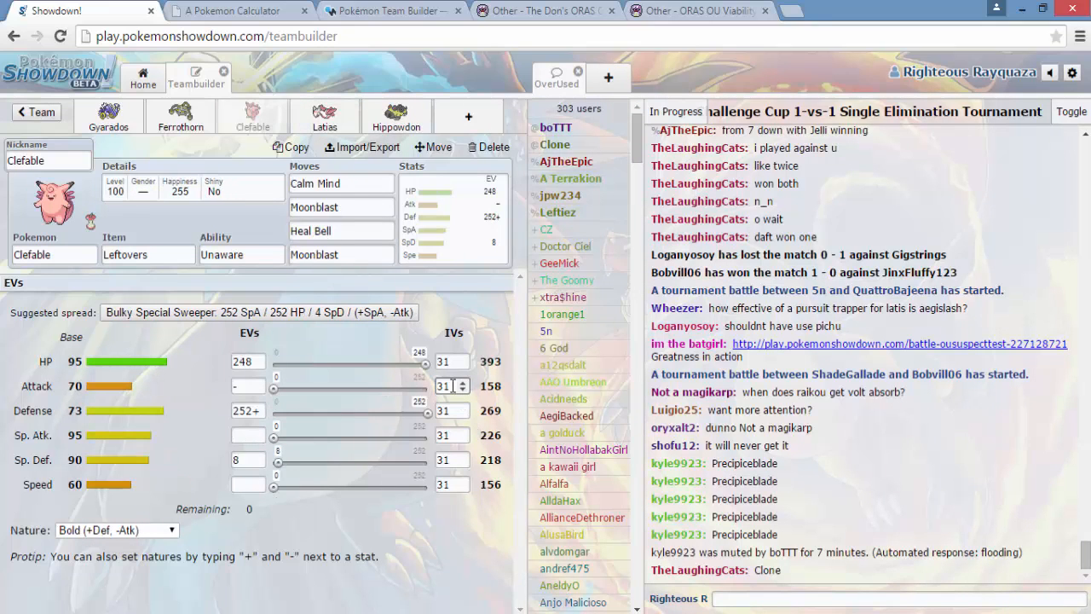
double_click(452, 386)
type("0")
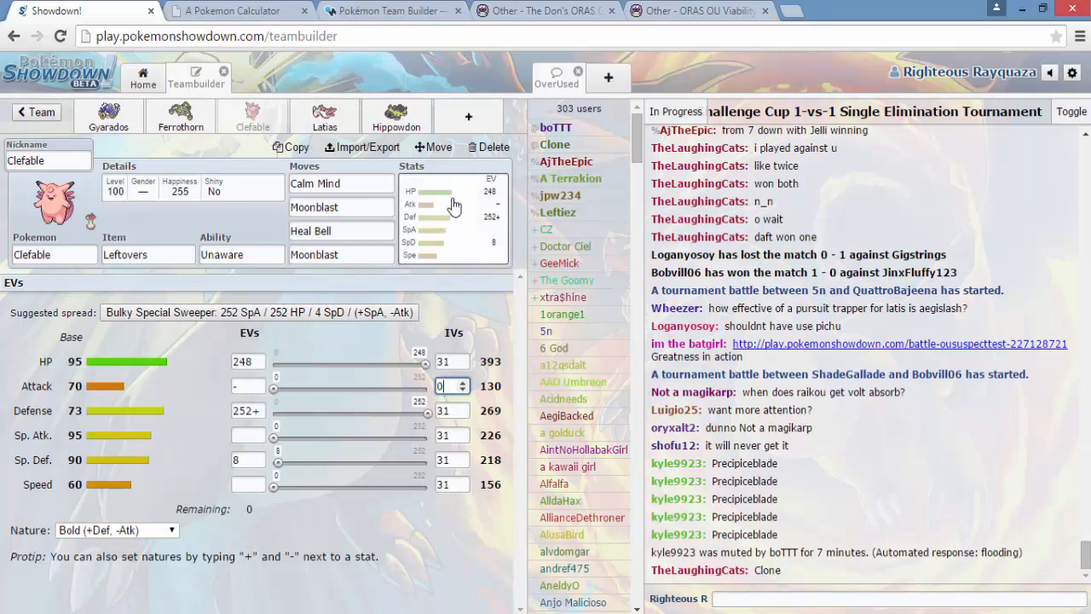
- Add a shiny Aegislash holding Leftovers as the sixth team member
left_click(463, 119)
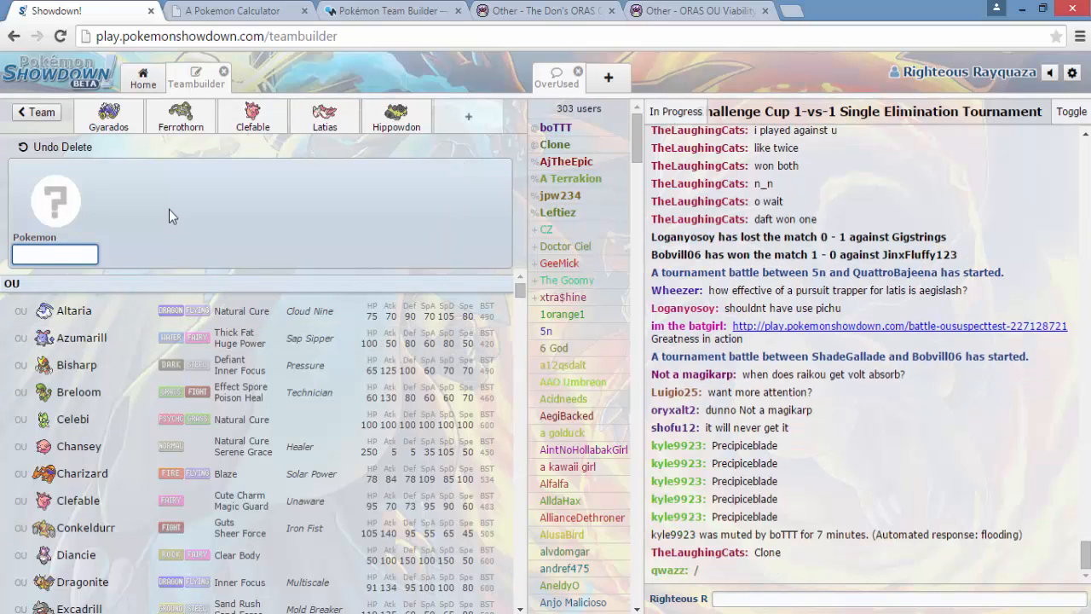
type("aegis")
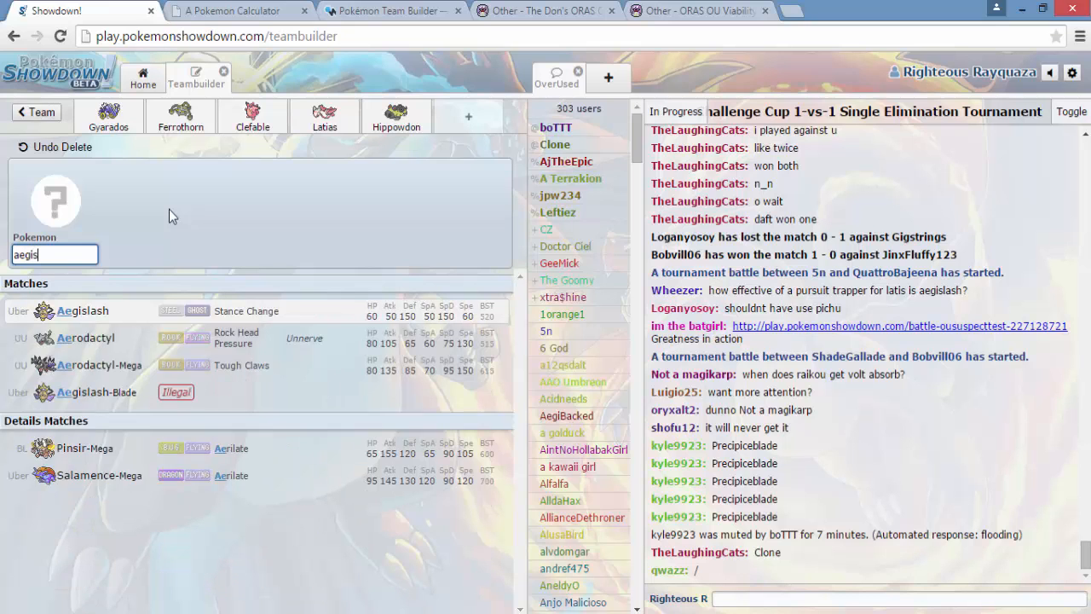
left_click(285, 317)
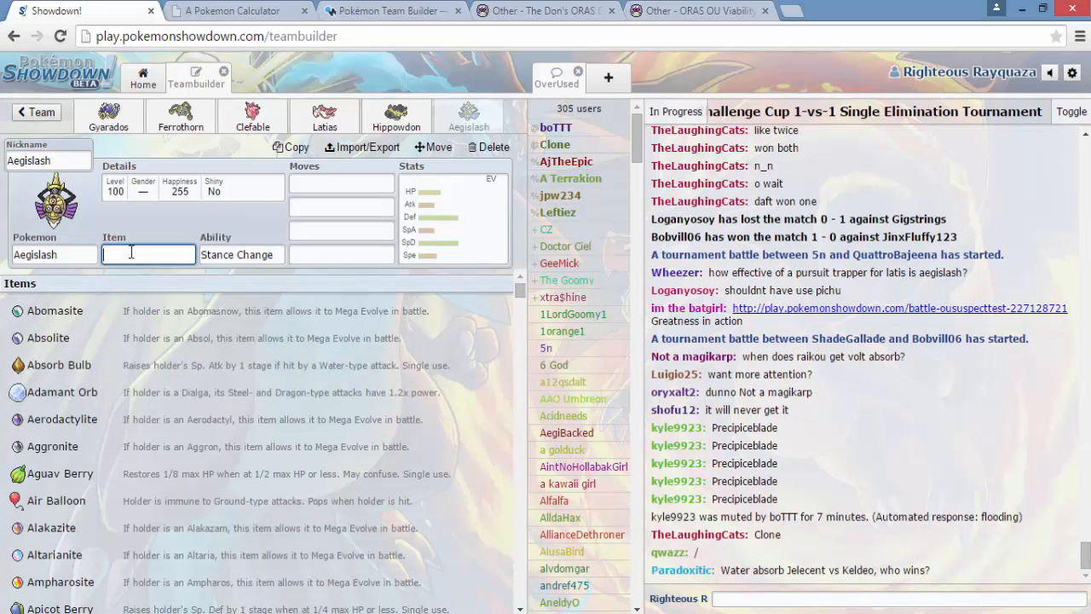
type("left")
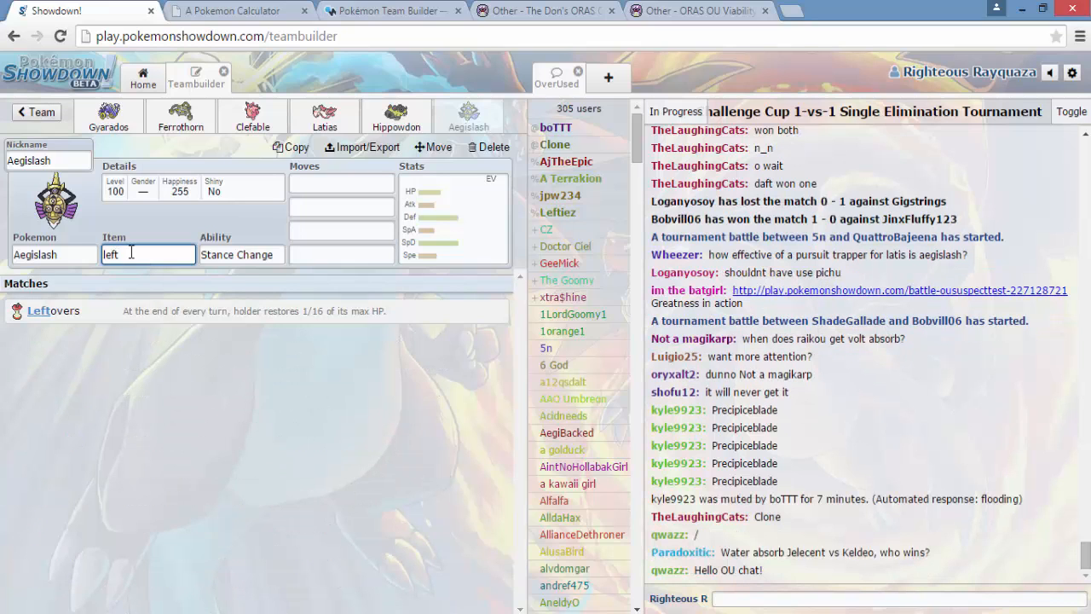
left_click(142, 317)
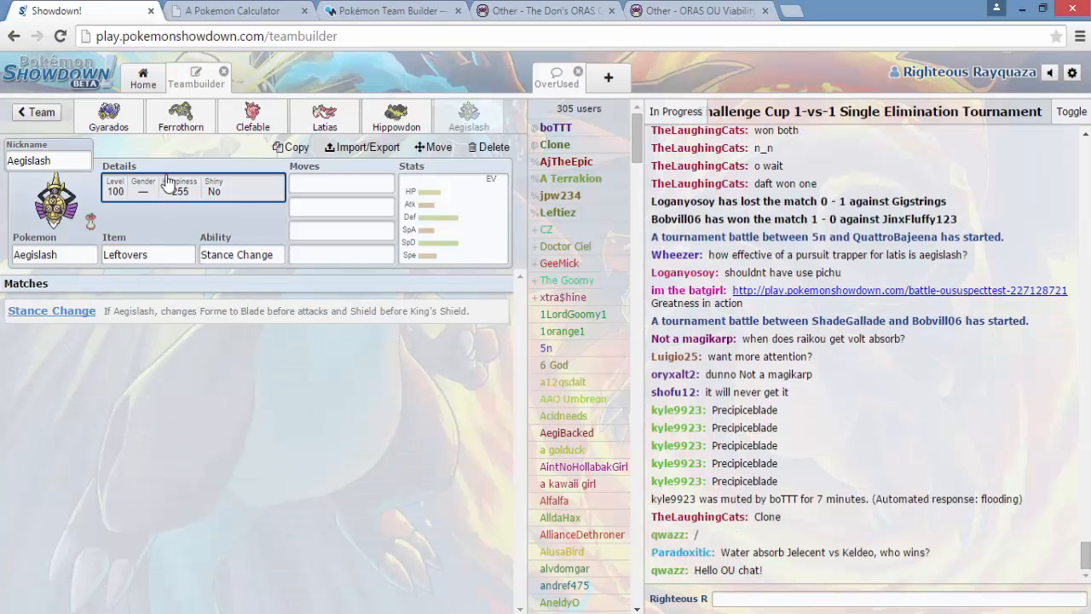
left_click(168, 184)
left_click(91, 355)
- Set Aegislash's four moves to Substitute, Toxic, King's Shield and Shadow Ball
left_click(338, 185)
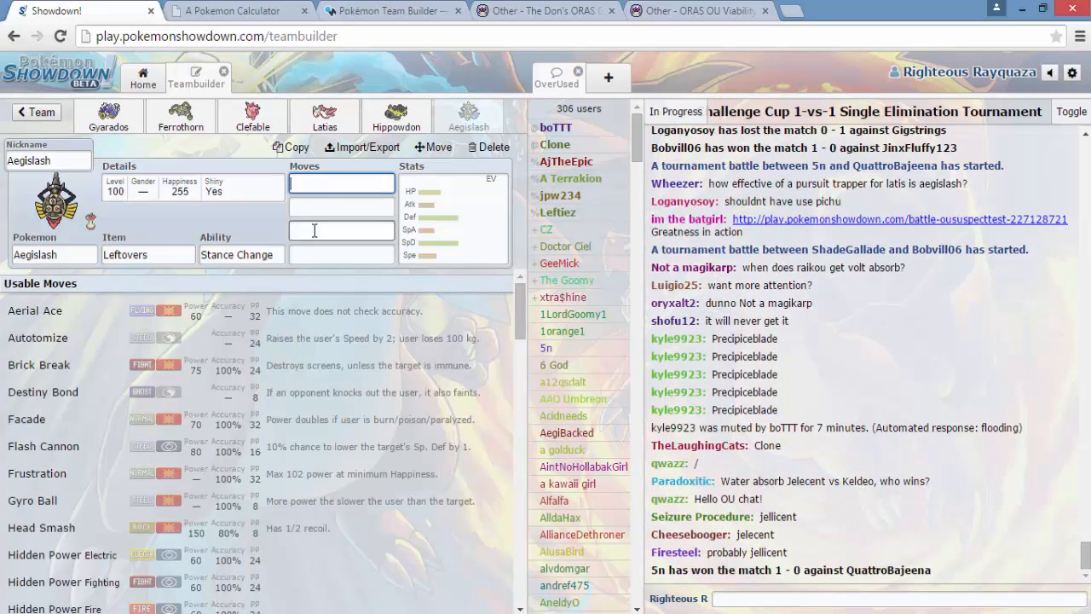
type("su")
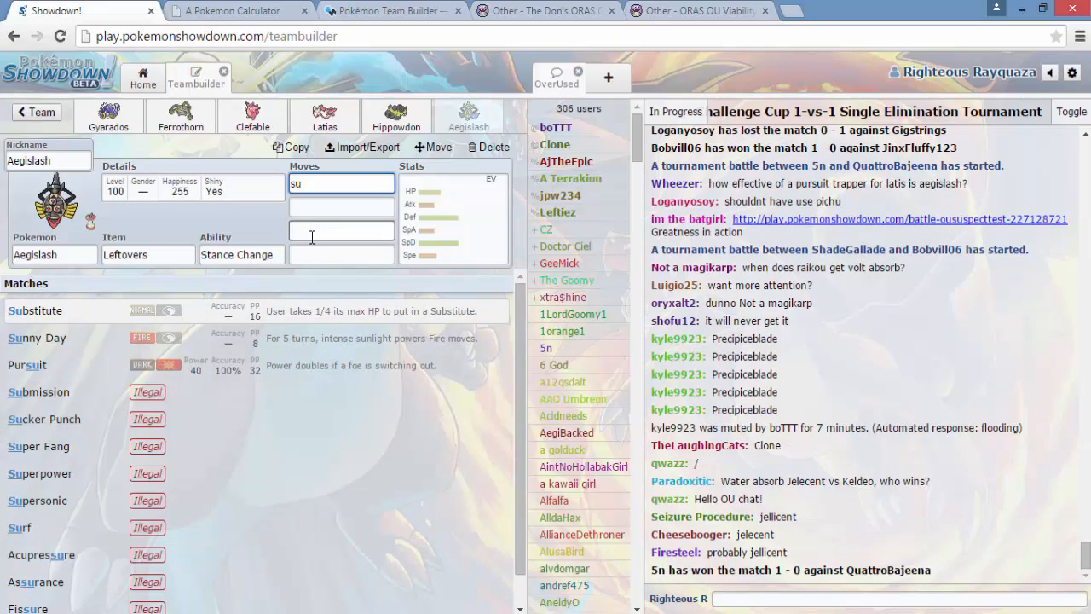
left_click(320, 315)
type("to")
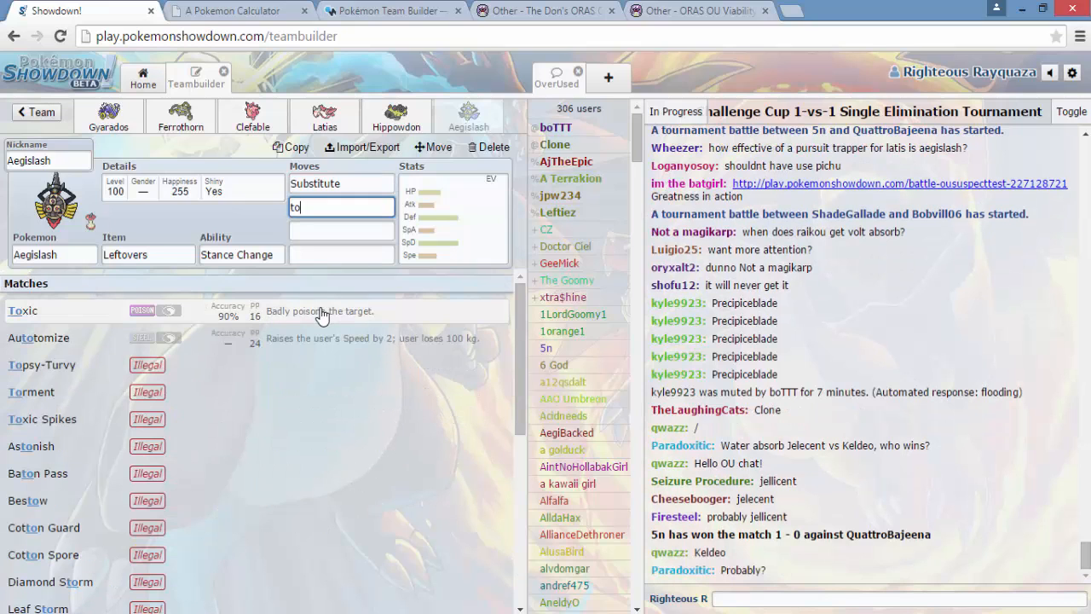
type("xi")
left_click(320, 313)
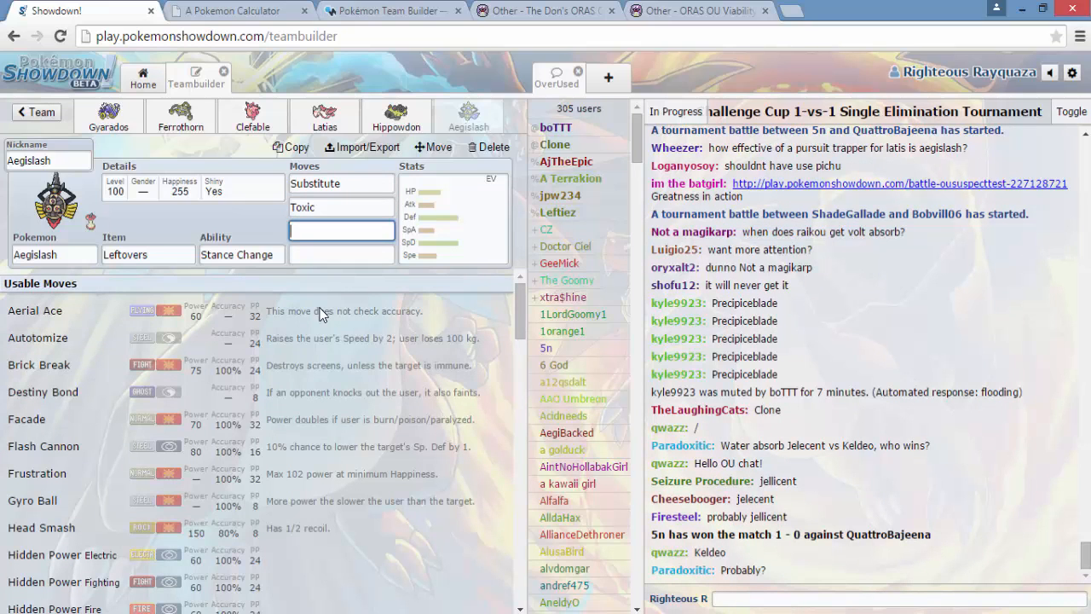
type("kin")
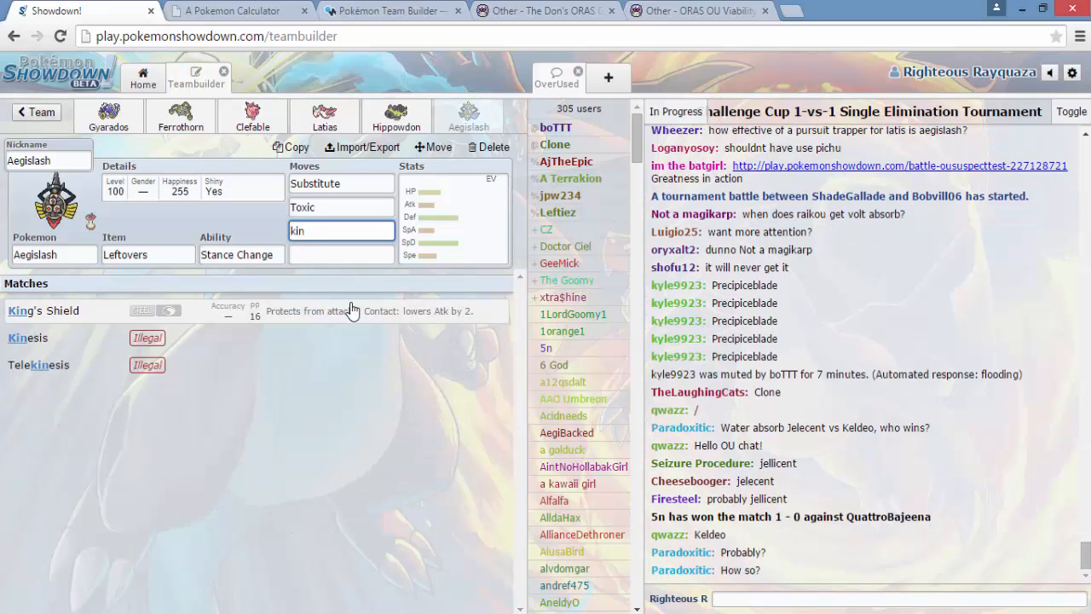
left_click(350, 308)
type("sh")
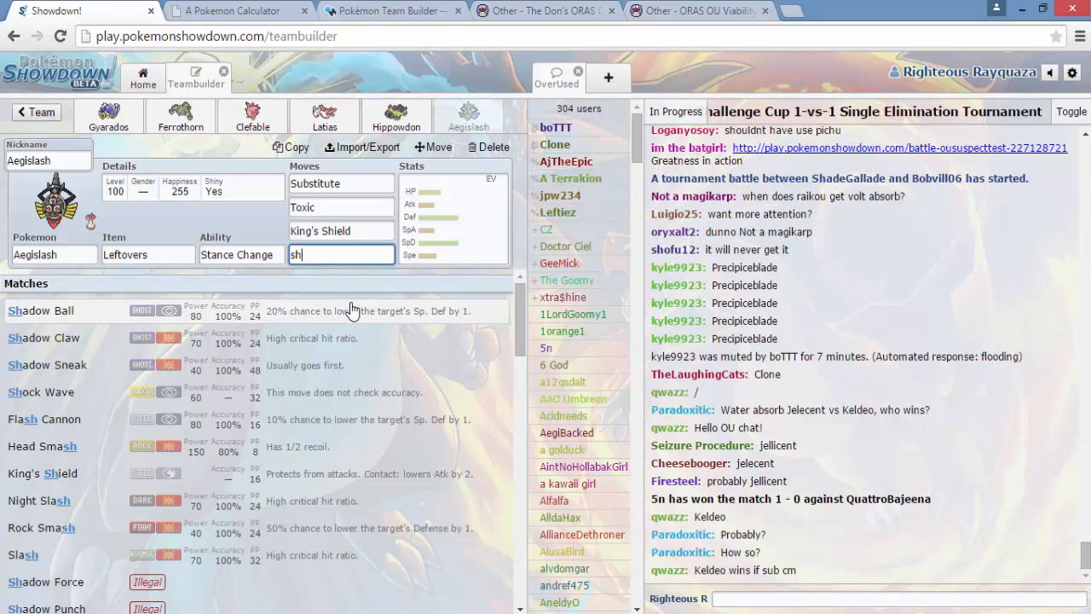
left_click(352, 308)
- Give Aegislash a Modest nature and set its Attack IV to 0
left_click(170, 525)
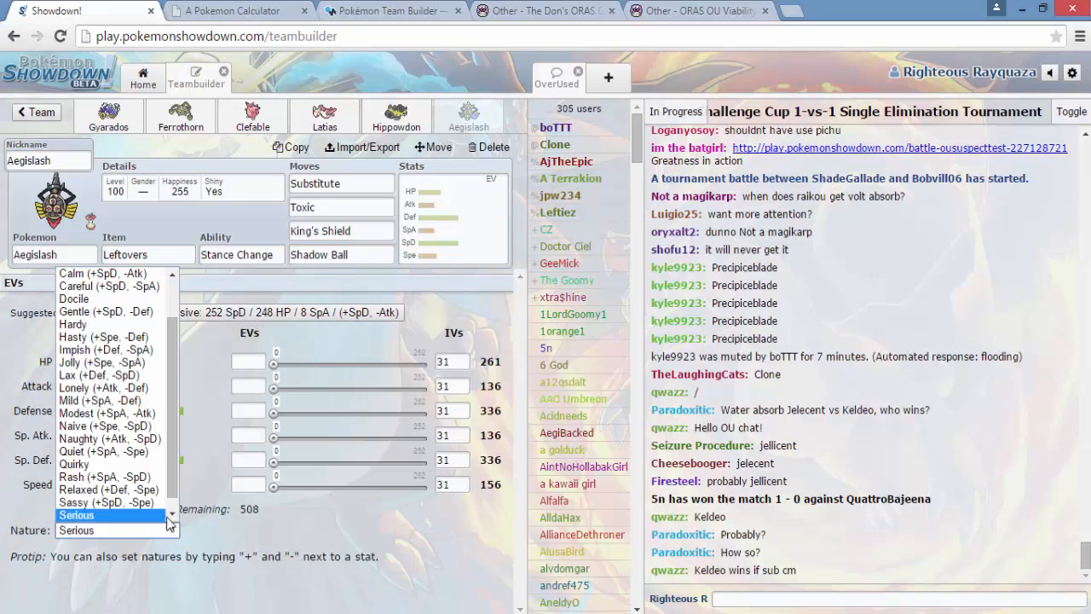
left_click(144, 412)
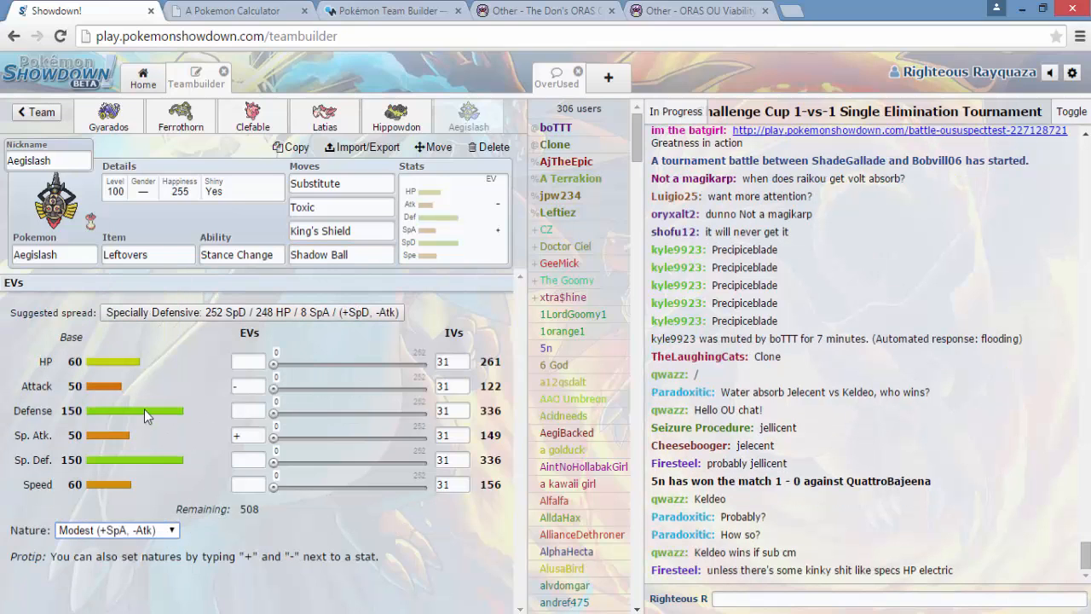
double_click(444, 386)
type("0")
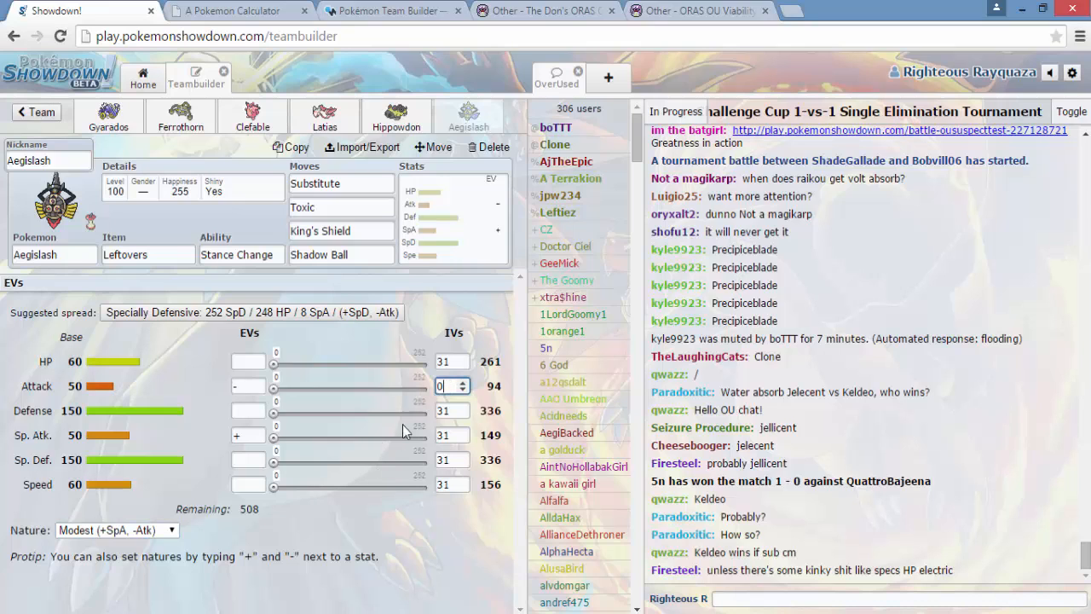
- Set Aegislash's EVs to 236 HP, 252 Special Attack and 20 Speed
left_click(247, 360)
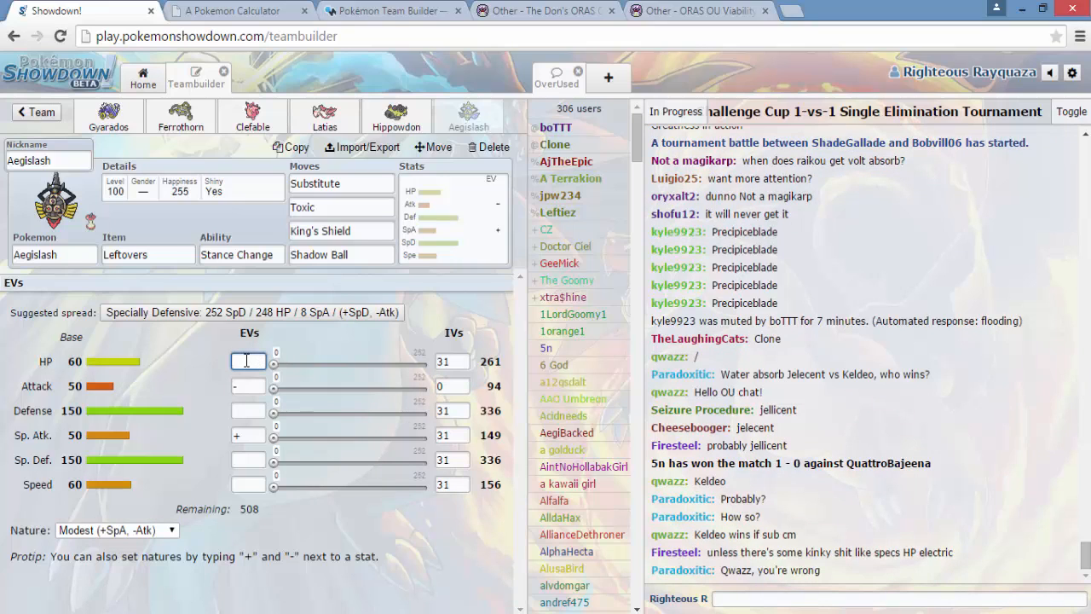
type("236")
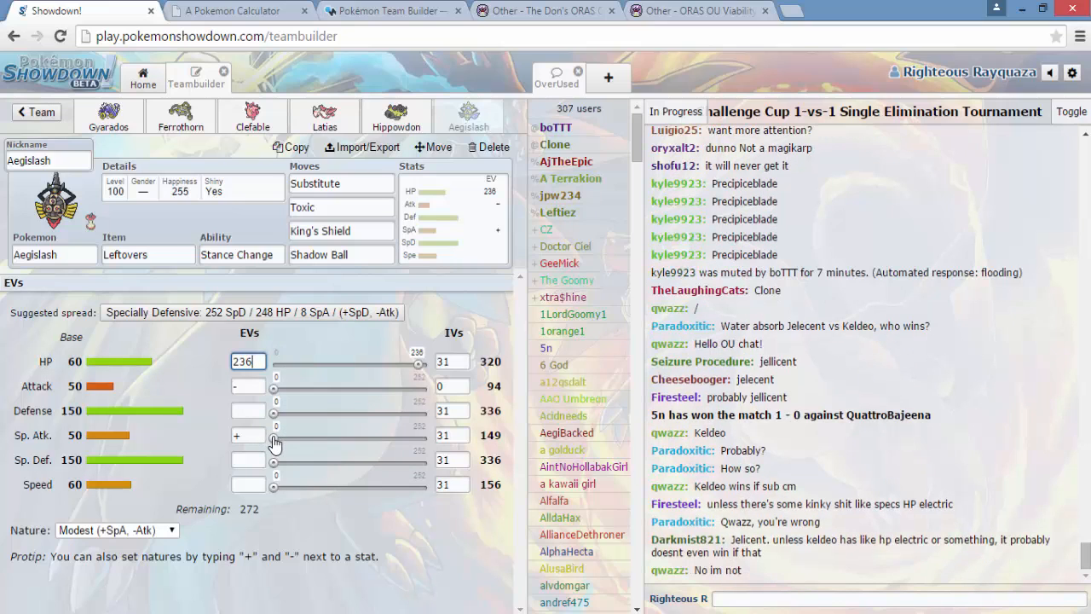
left_click_drag(274, 439, 428, 436)
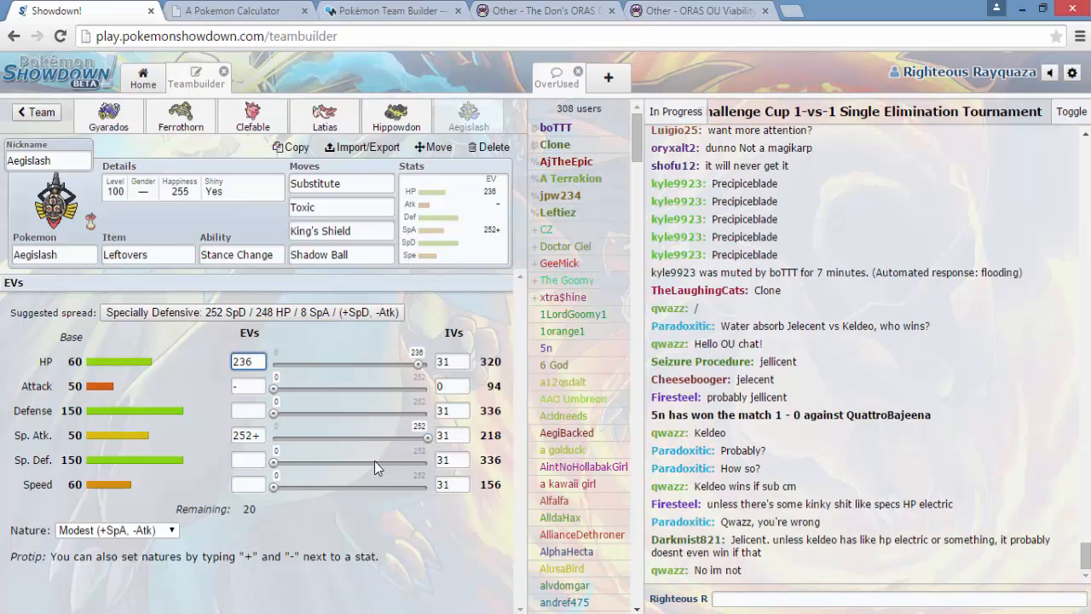
left_click_drag(275, 471, 331, 467)
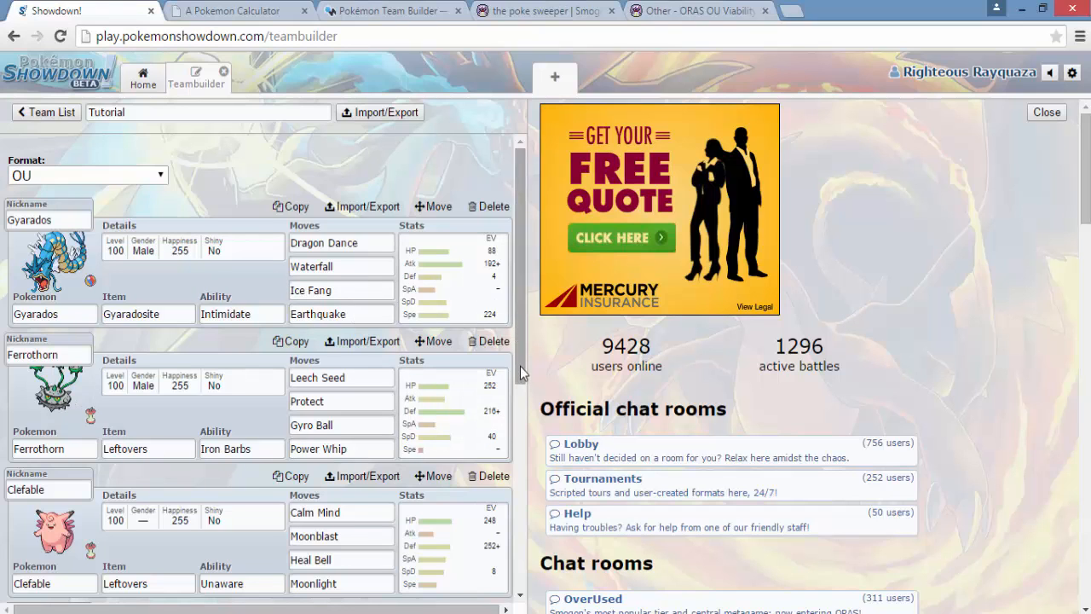
- Review the items, abilities, moves and EV spreads of all six team members, from Gyarados to Aegislash
left_click_drag(522, 372, 507, 487)
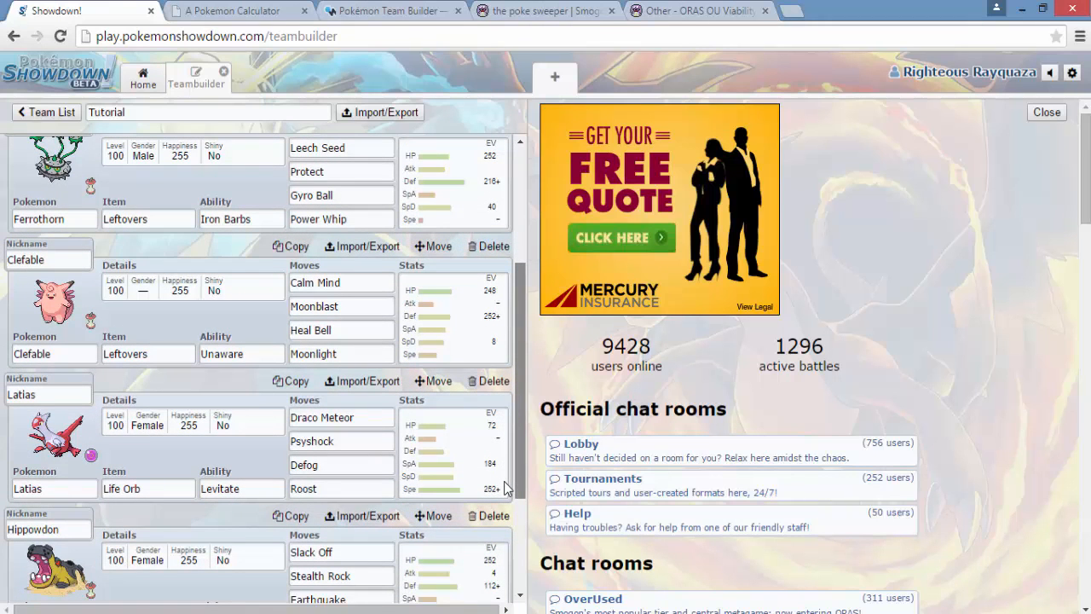
scroll(486, 456, "up", 1)
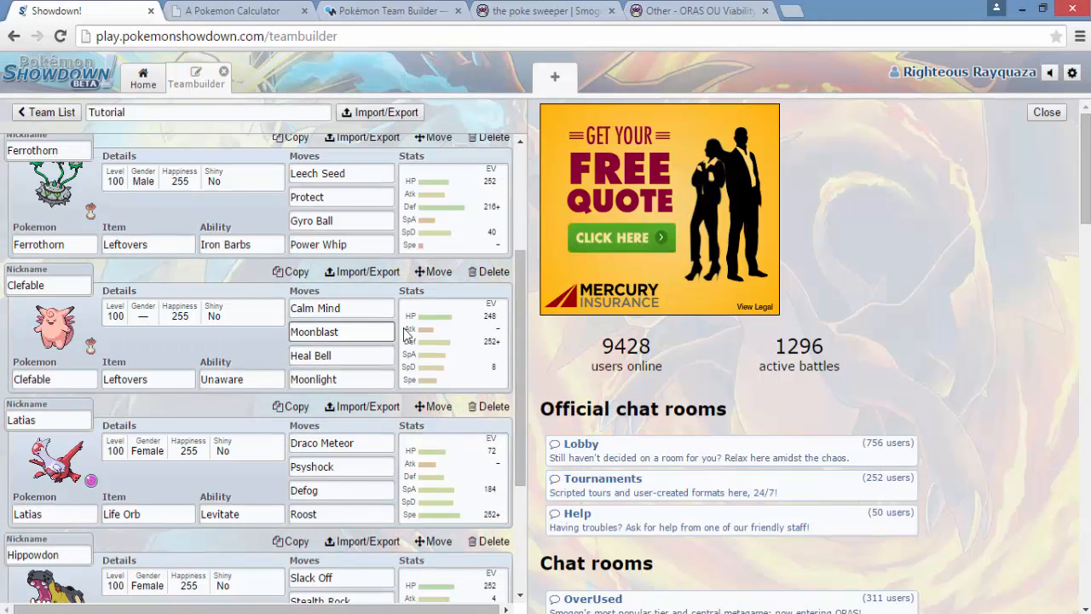
scroll(501, 460, "down", 3)
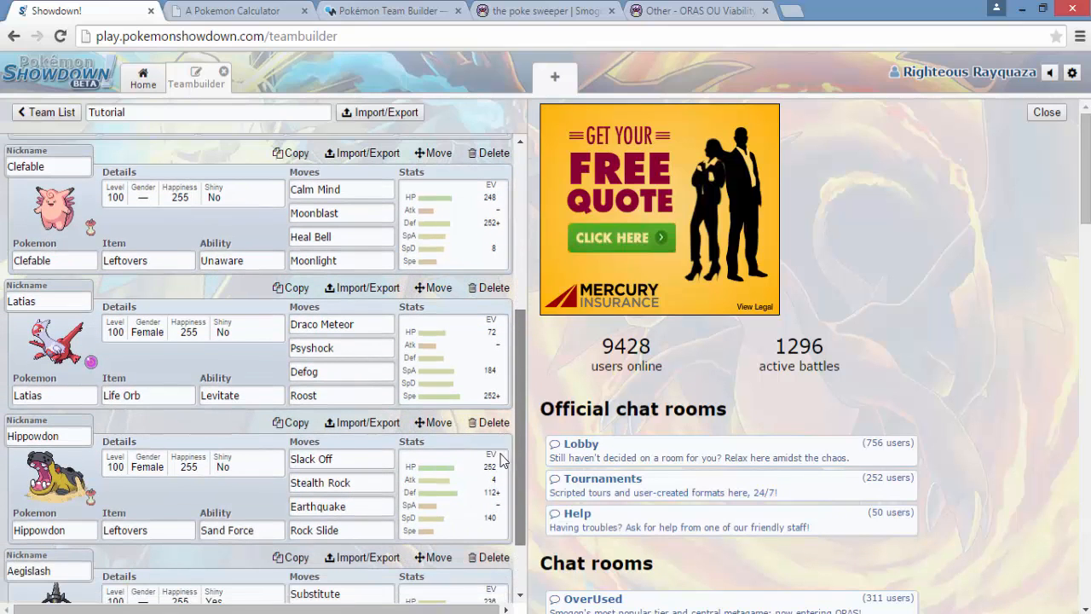
left_click_drag(501, 454, 480, 450)
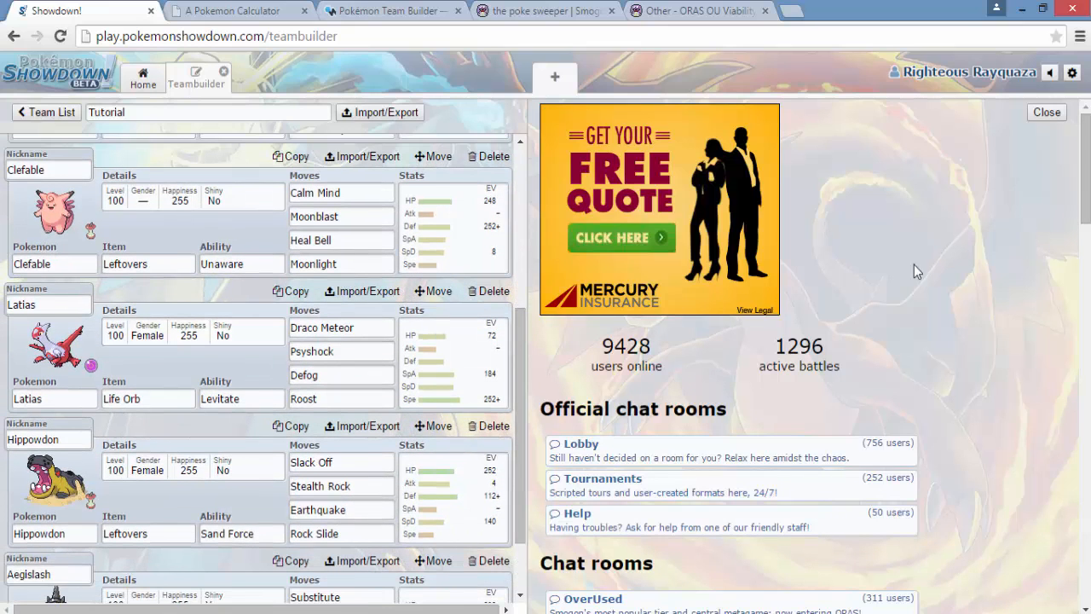
left_click_drag(519, 413, 503, 490)
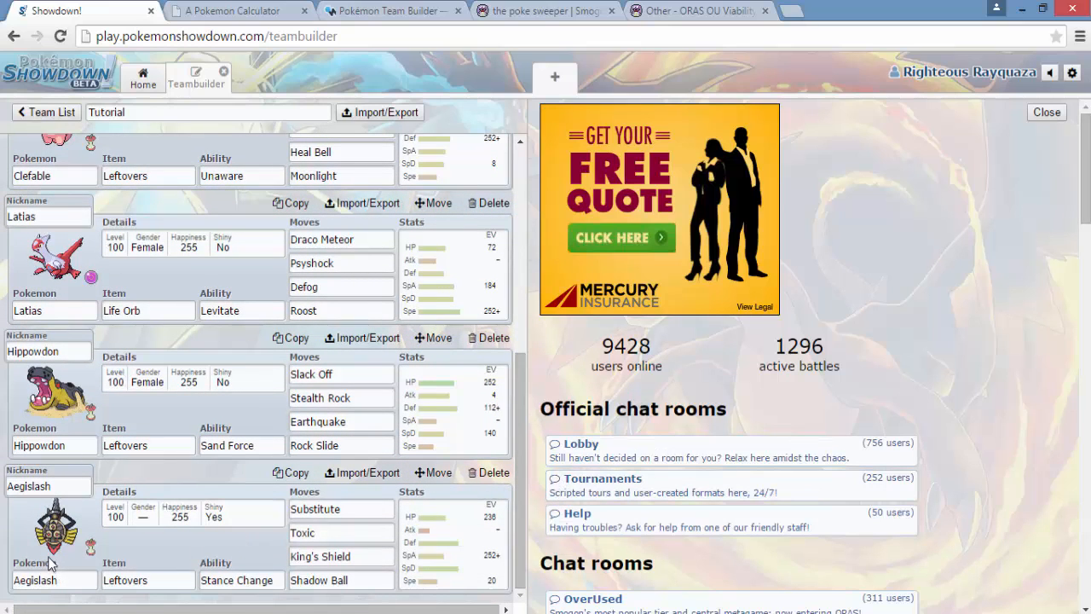
scroll(157, 426, "up", 5)
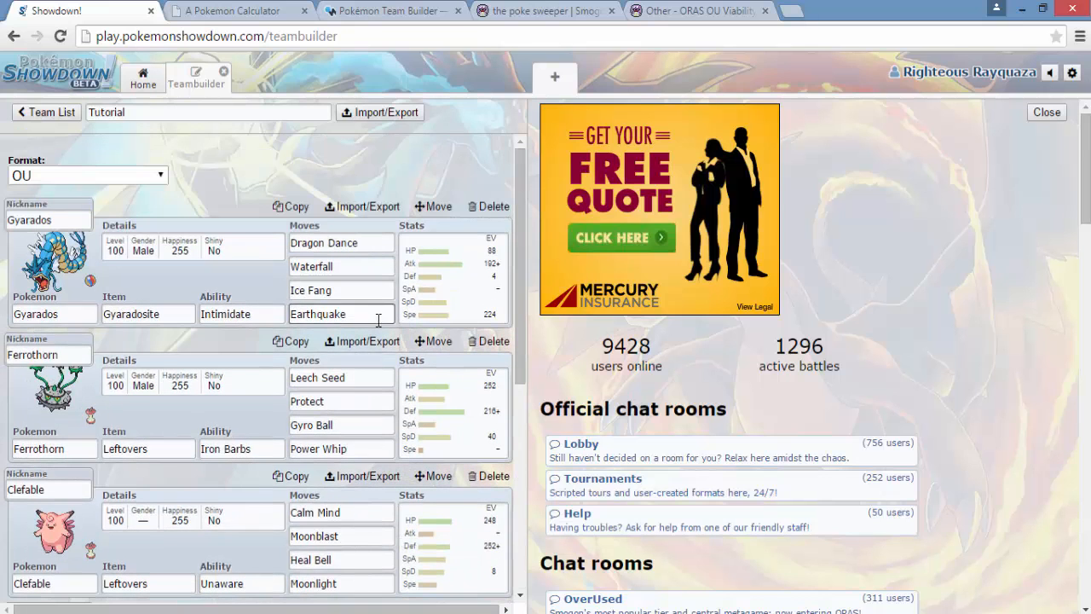
left_click(364, 15)
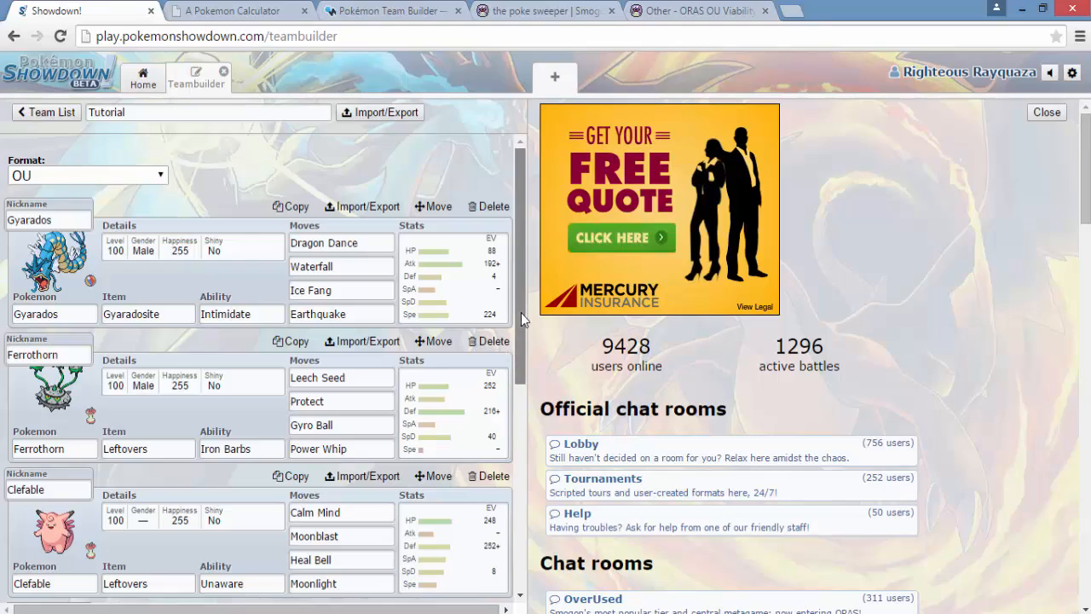
scroll(526, 318, "down", 1)
left_click_drag(527, 400, 503, 323)
scroll(502, 324, "down", 1)
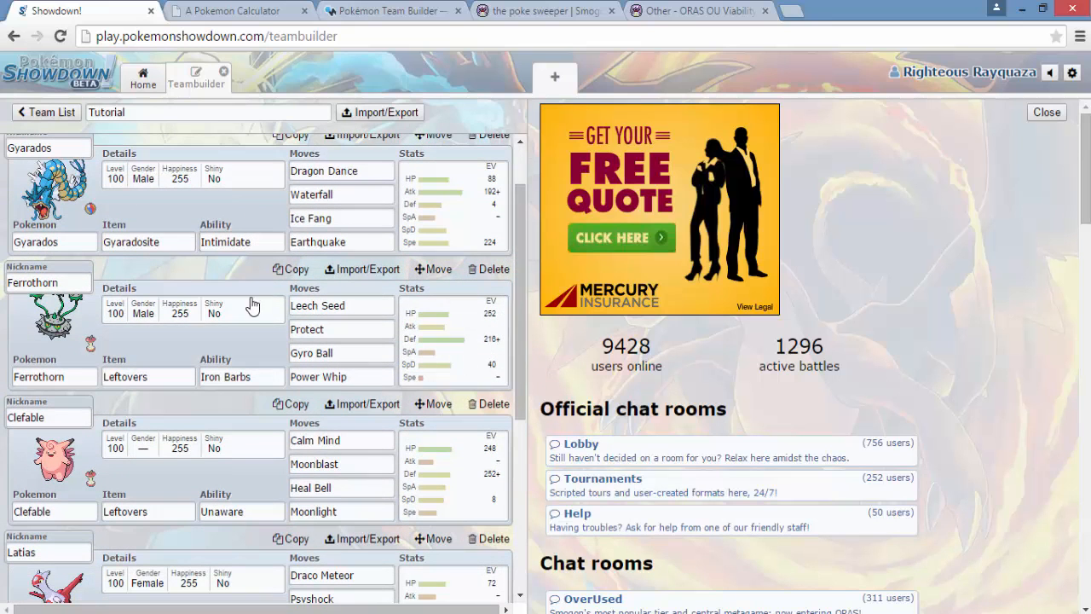
scroll(517, 302, "up", 1)
left_click_drag(518, 296, 535, 526)
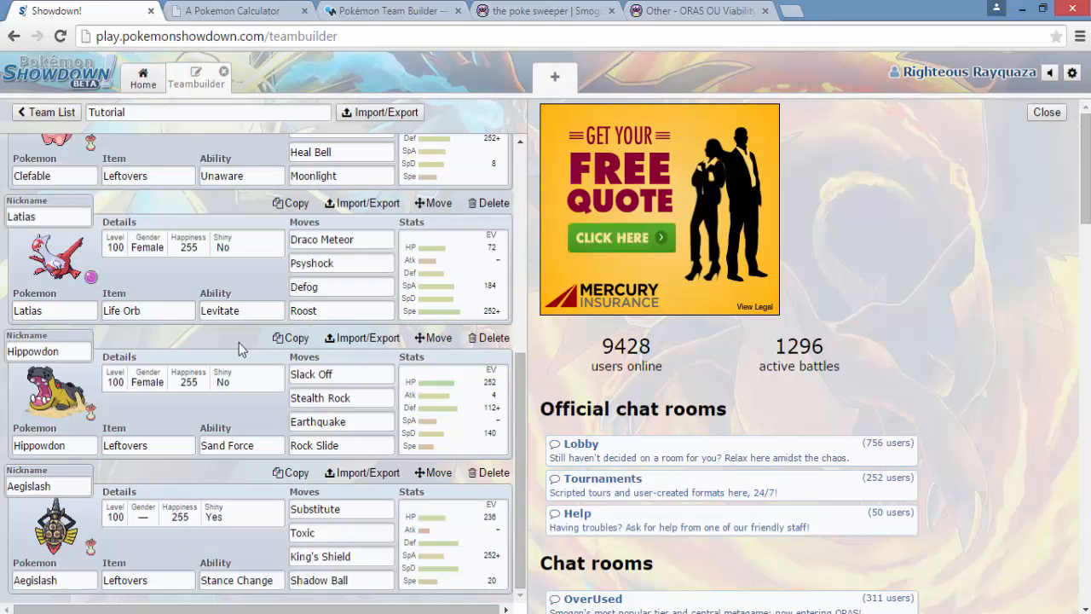
left_click_drag(523, 453, 527, 213)
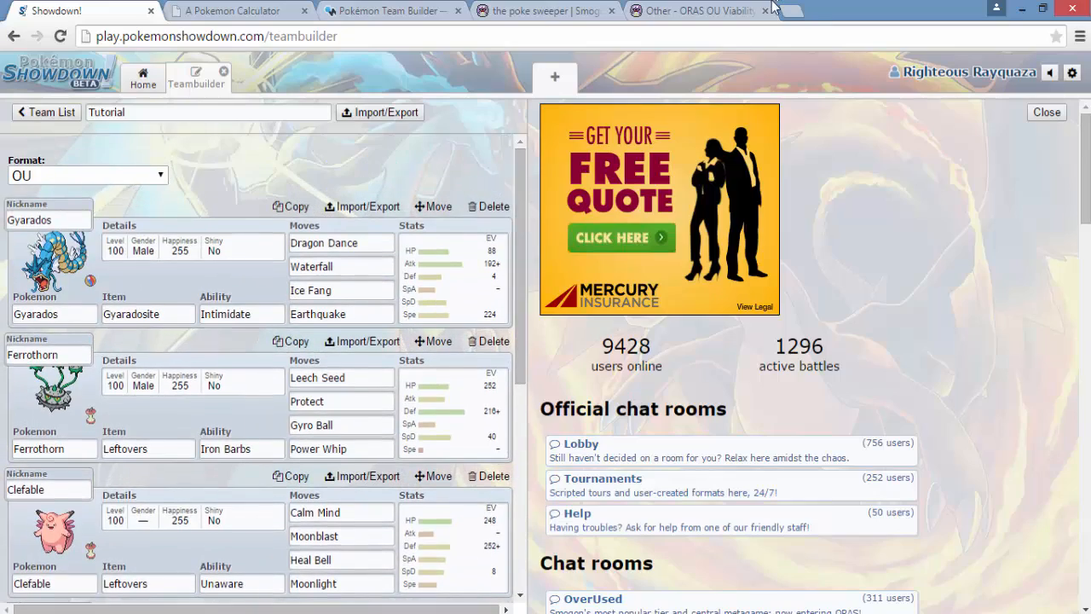
- Examine the S, A+ and A ranks in Smogon's ORAS OU viability ranking thread, and return to the Showdown team
left_click(716, 12)
scroll(638, 222, "up", 10)
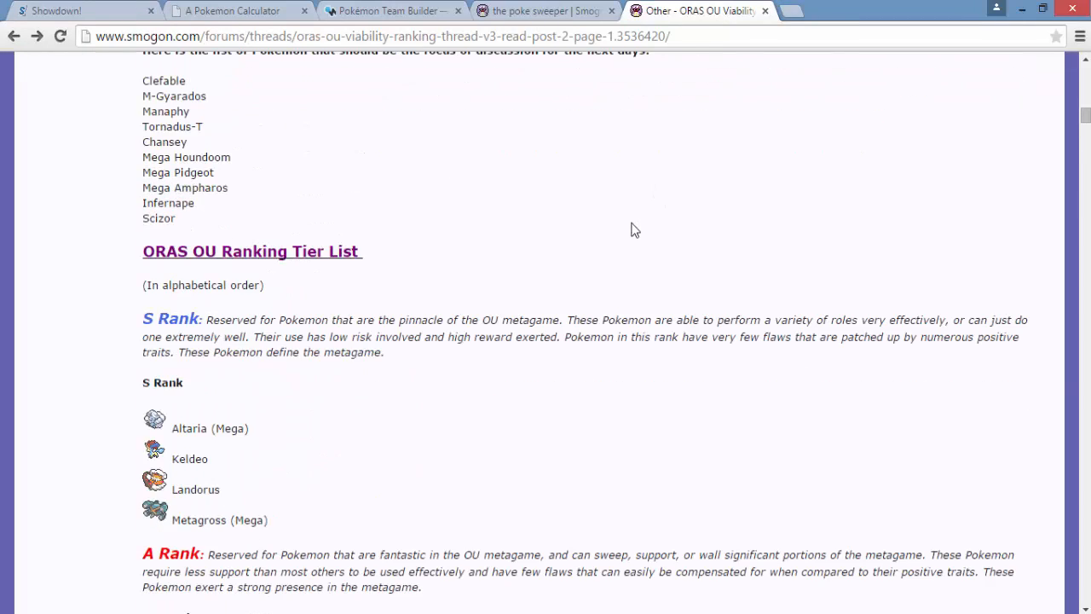
scroll(431, 288, "down", 9)
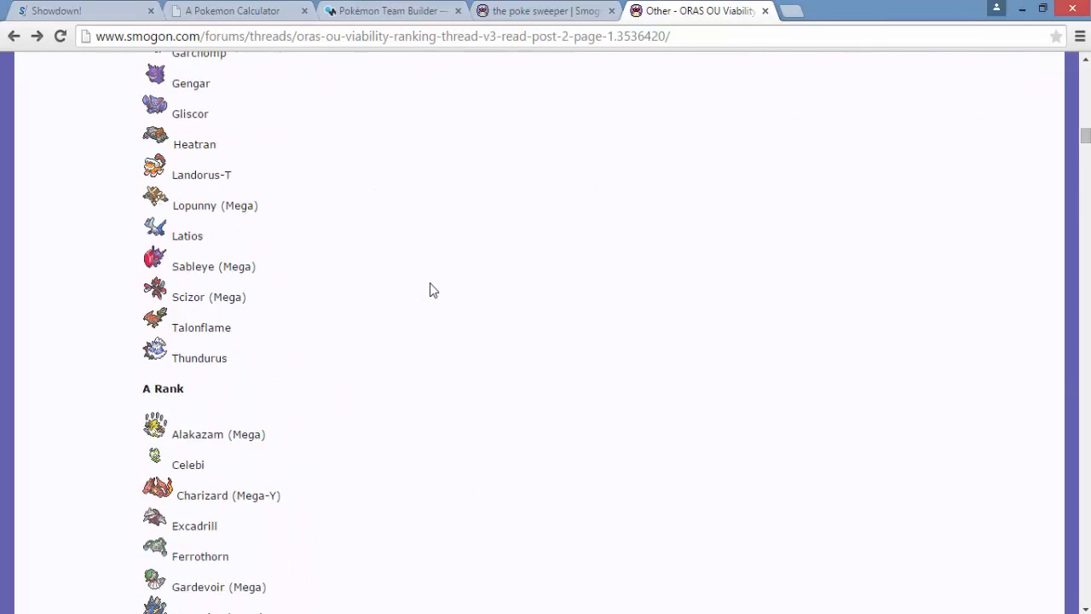
scroll(431, 288, "up", 5)
scroll(429, 290, "up", 1)
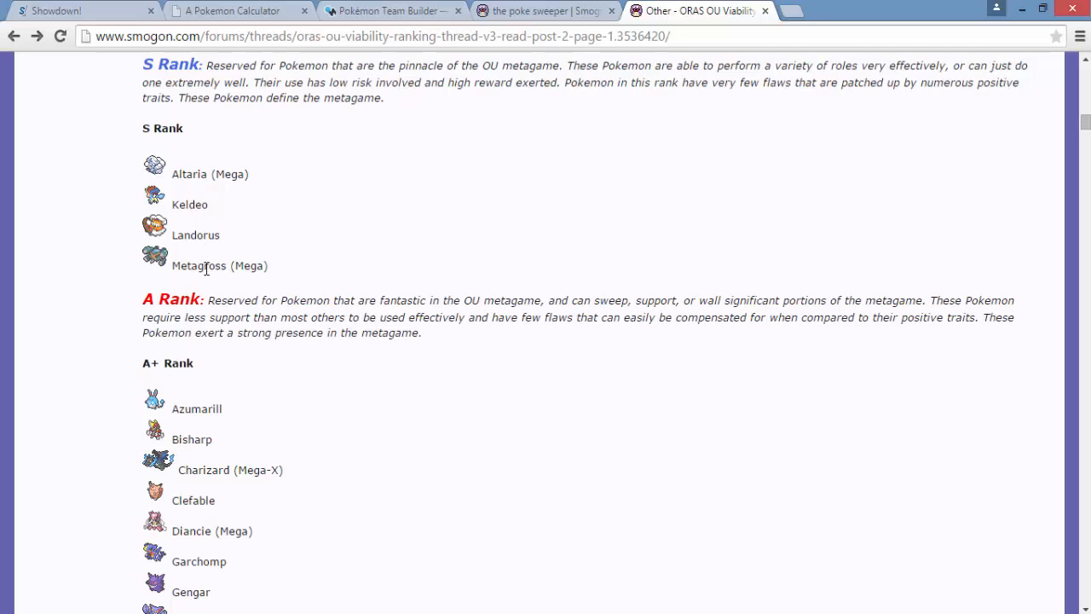
scroll(239, 365, "down", 2)
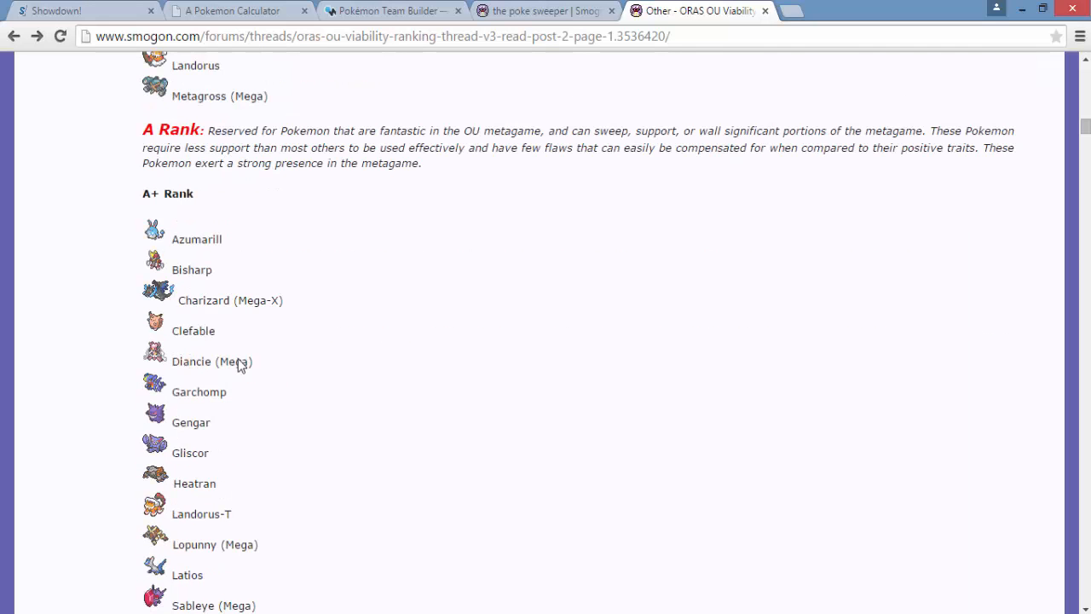
scroll(185, 453, "down", 8)
scroll(185, 453, "up", 8)
left_click(73, 11)
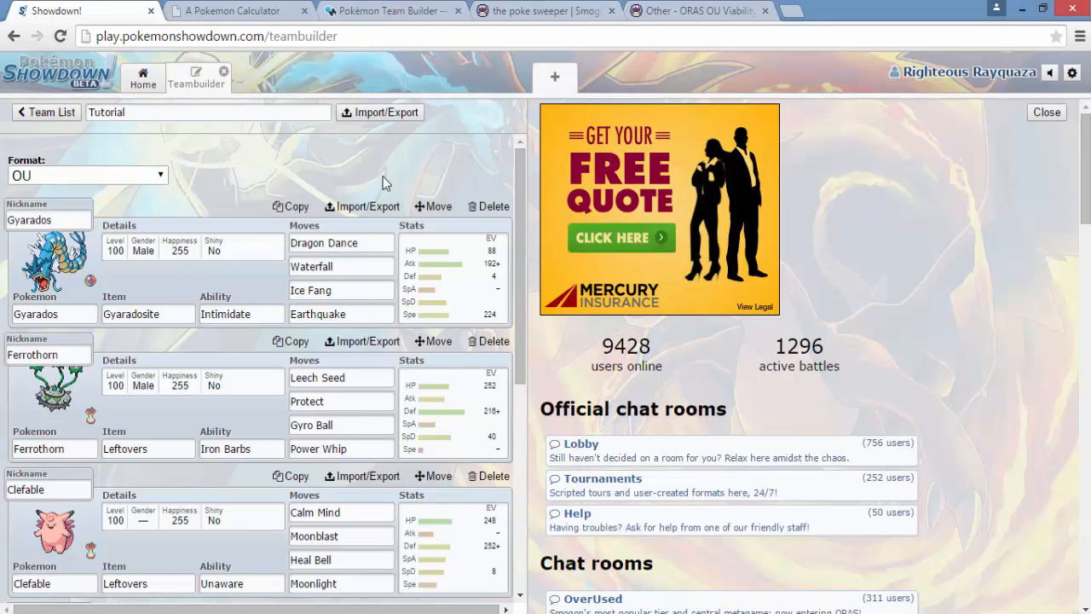
- Switch to the Smogon member profile page and look through its profile posts
left_click(537, 11)
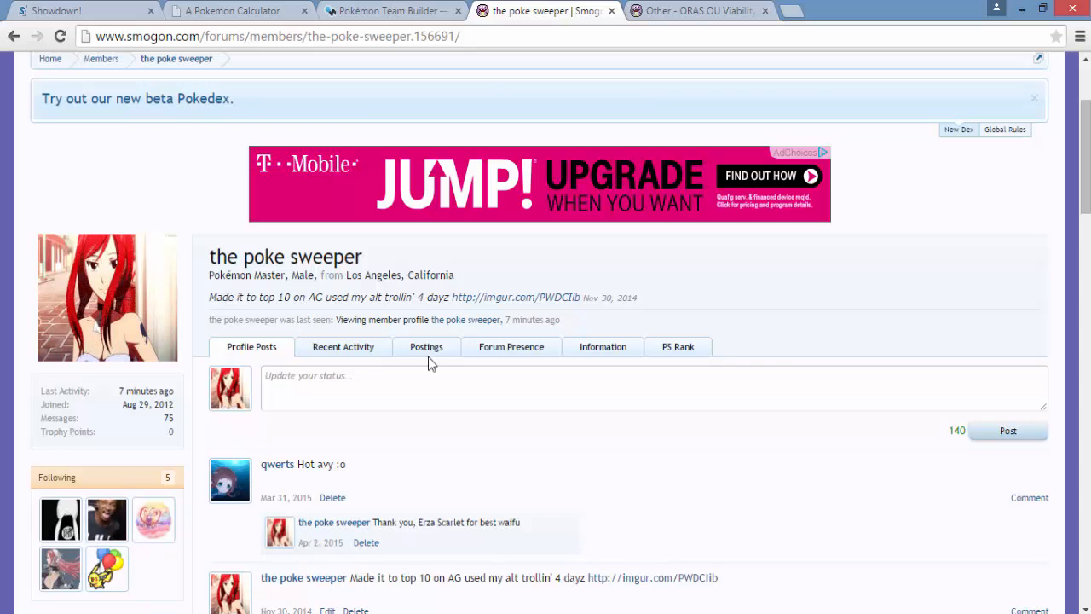
scroll(754, 299, "down", 8)
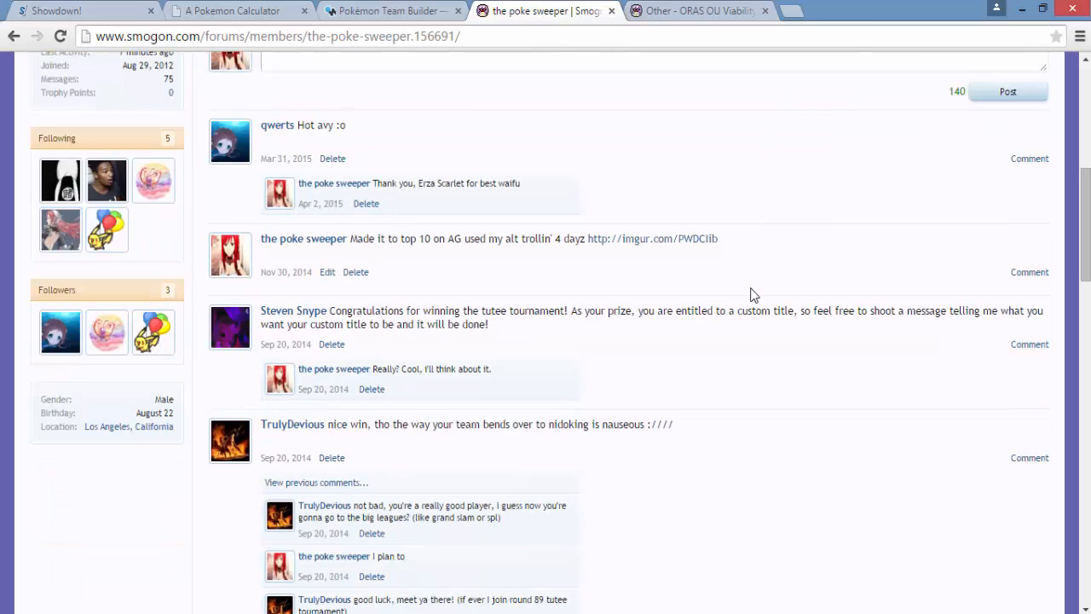
scroll(750, 295, "up", 8)
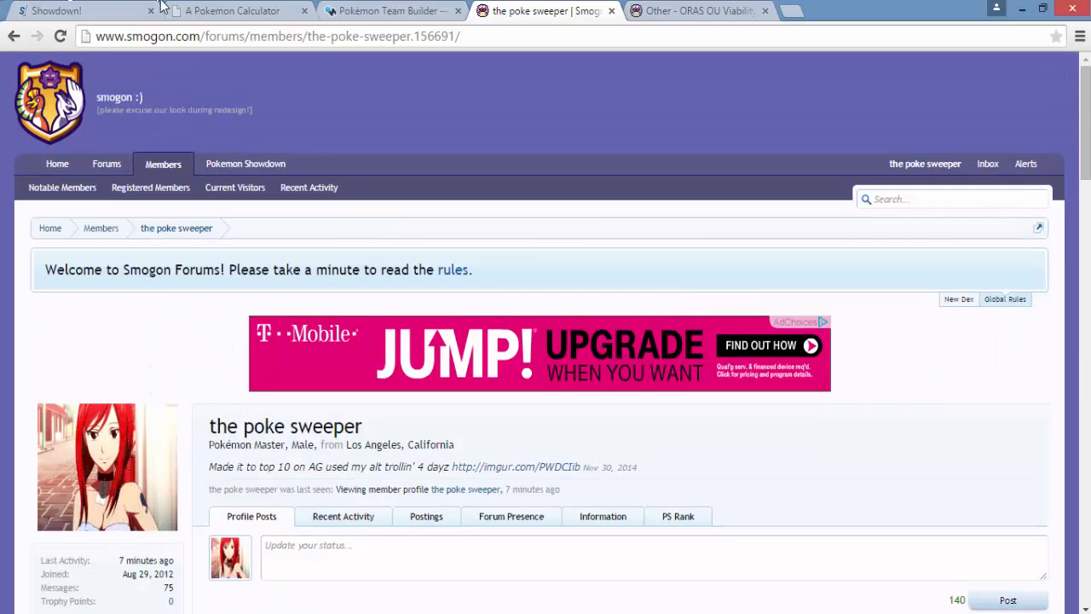